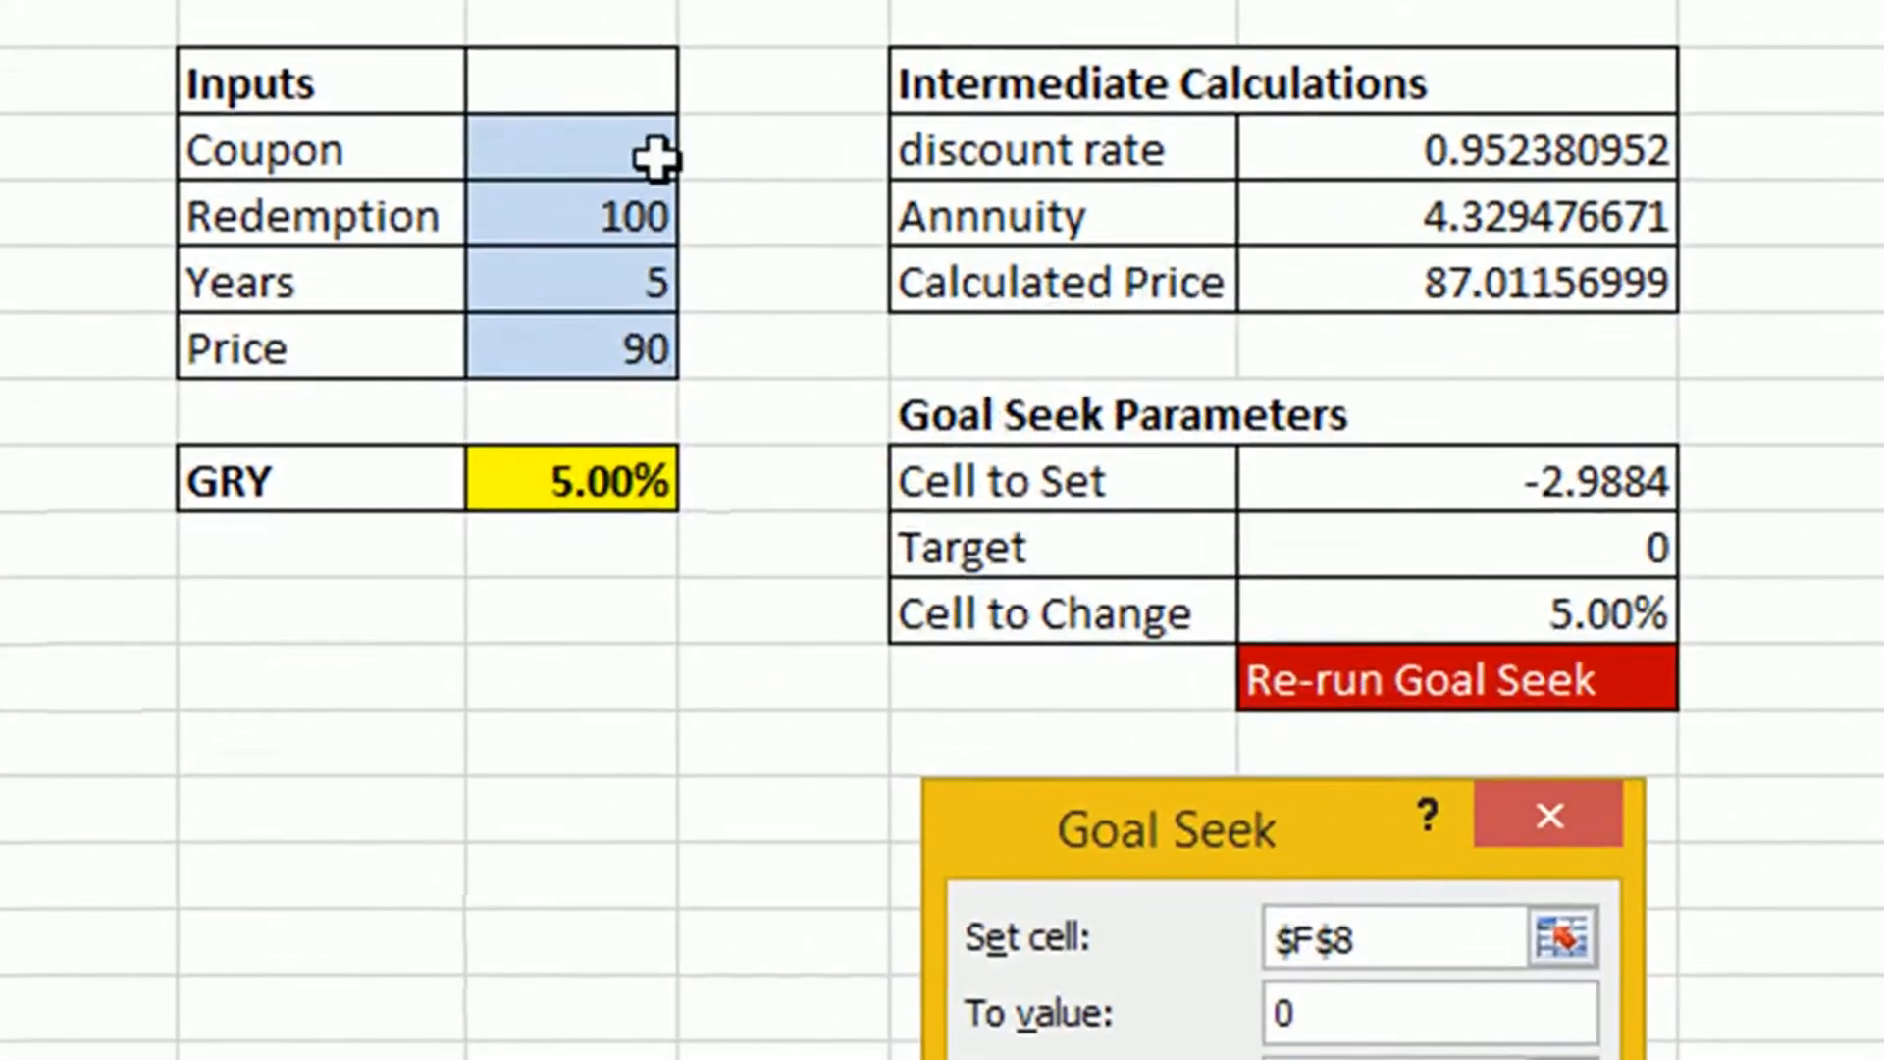
Step: Examine the finished sheet's inputs, intermediate calculations, Goal Seek parameters, re-run flag and the pasted Goal Seek dialog picture
drag(602, 143, 602, 350)
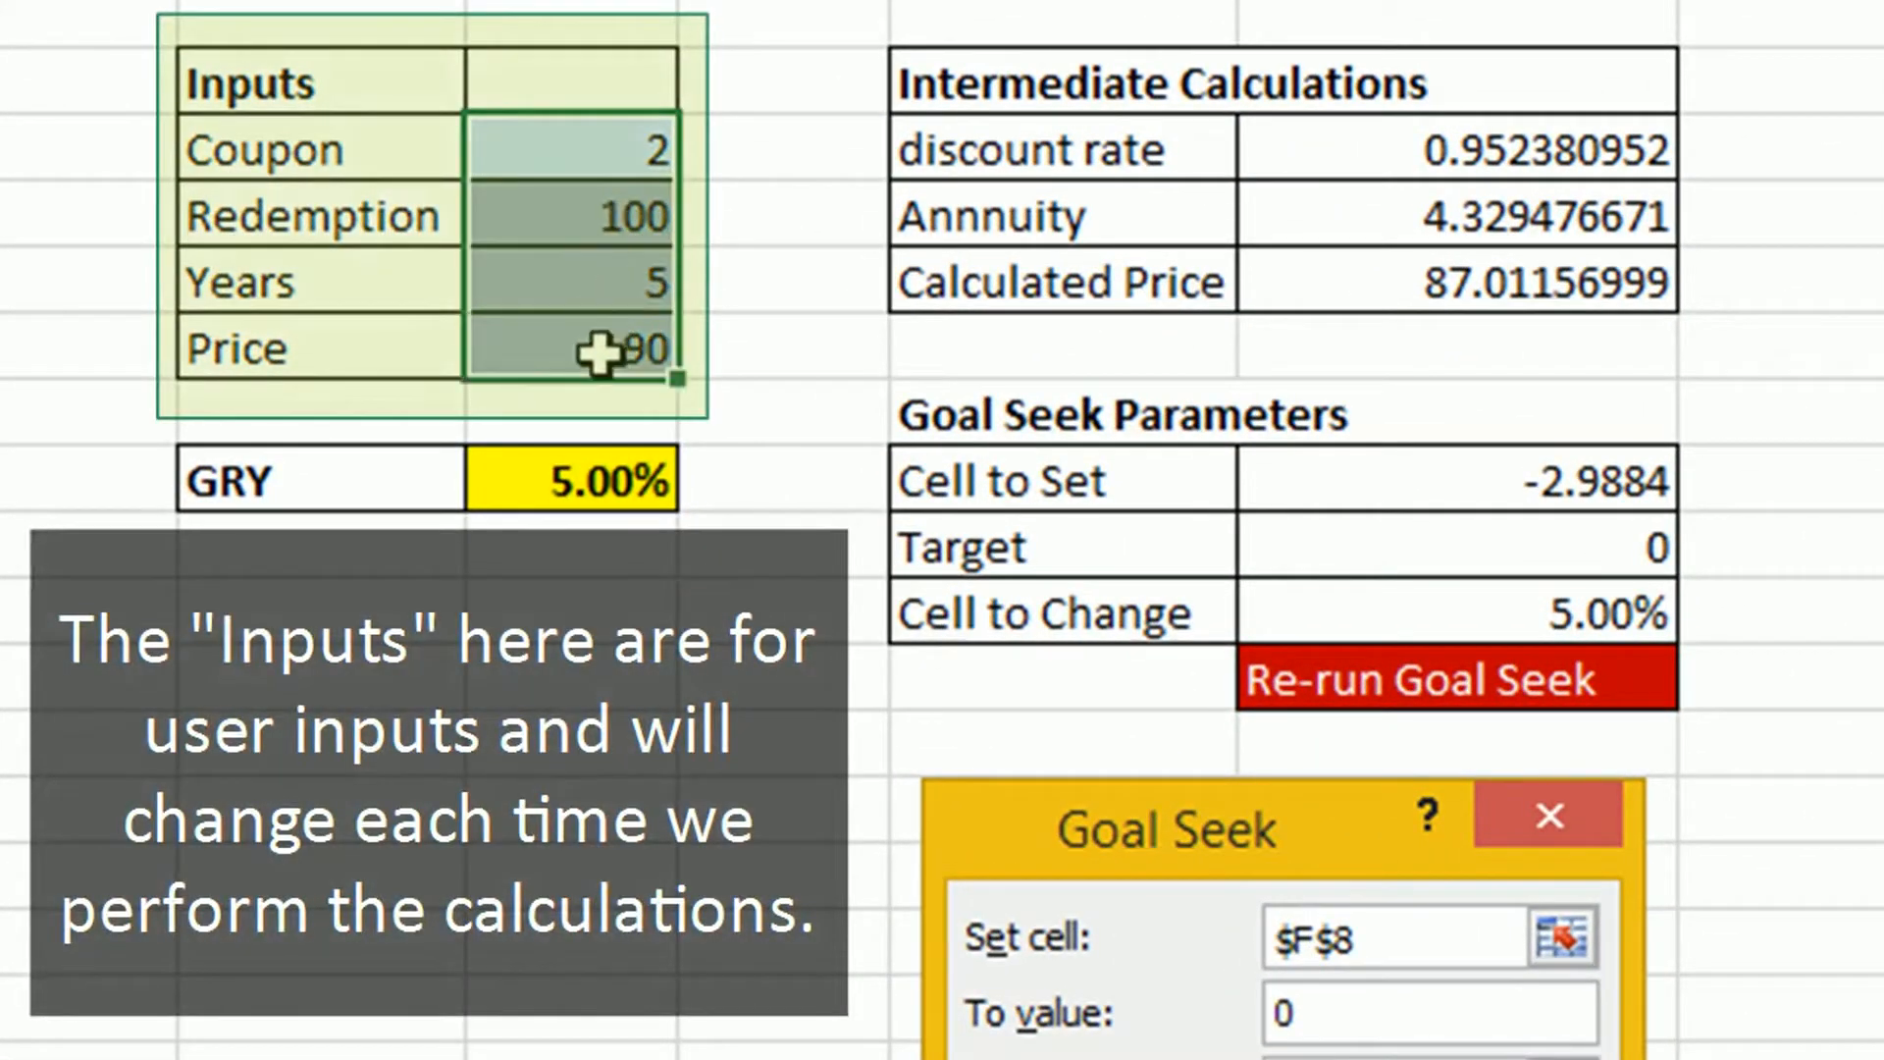
click(790, 267)
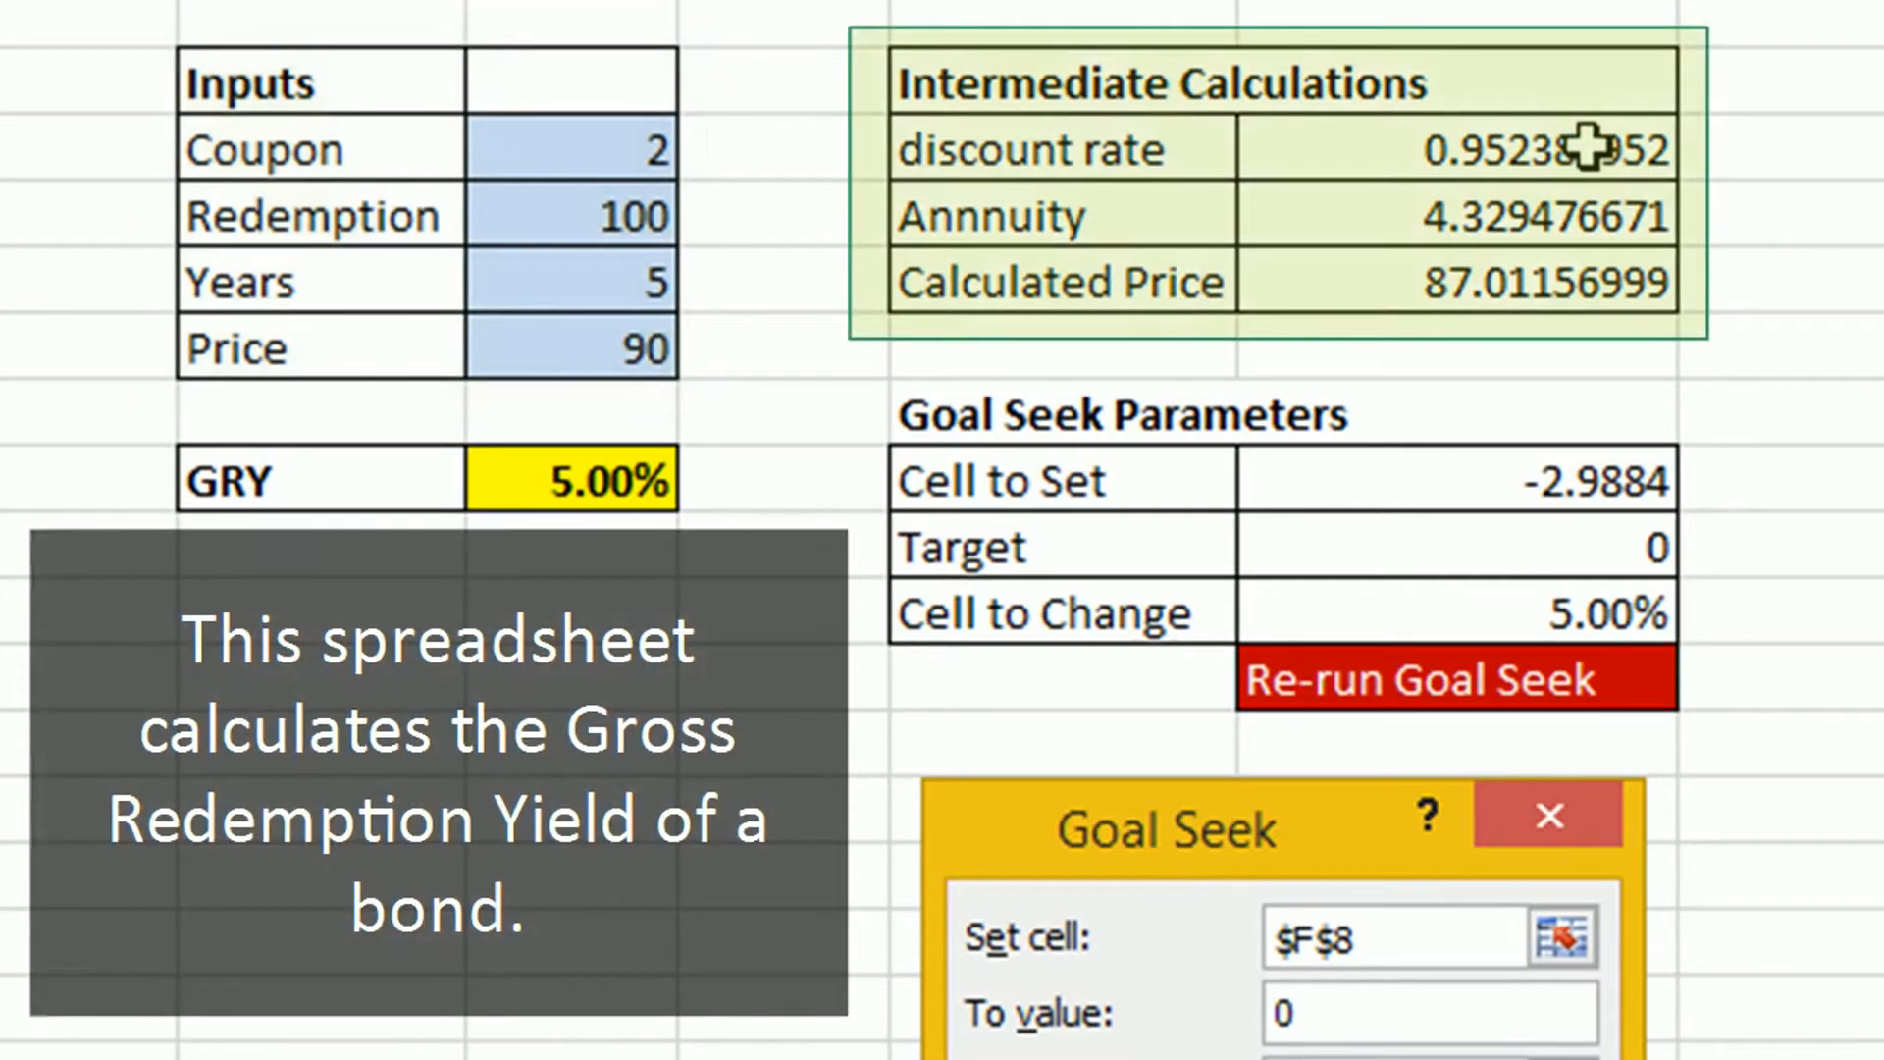
drag(1581, 152, 1575, 257)
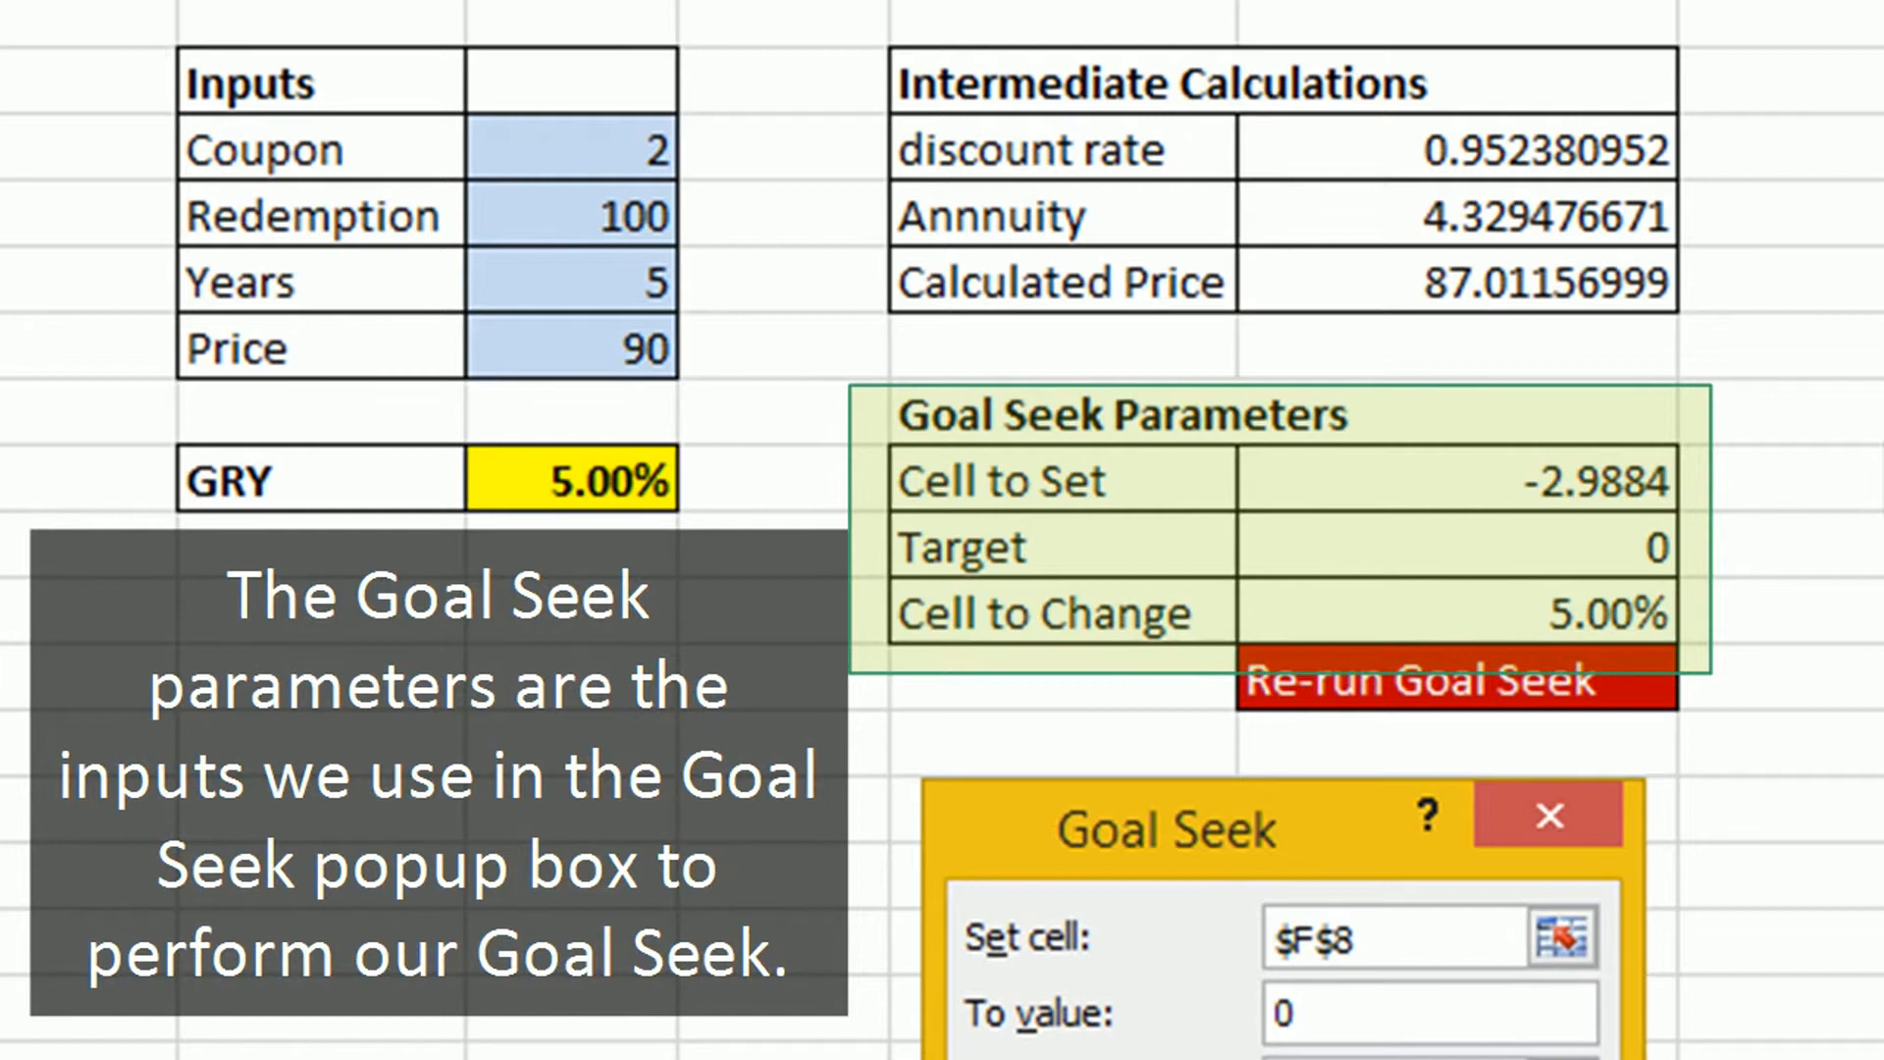
click(1776, 477)
key(Down)
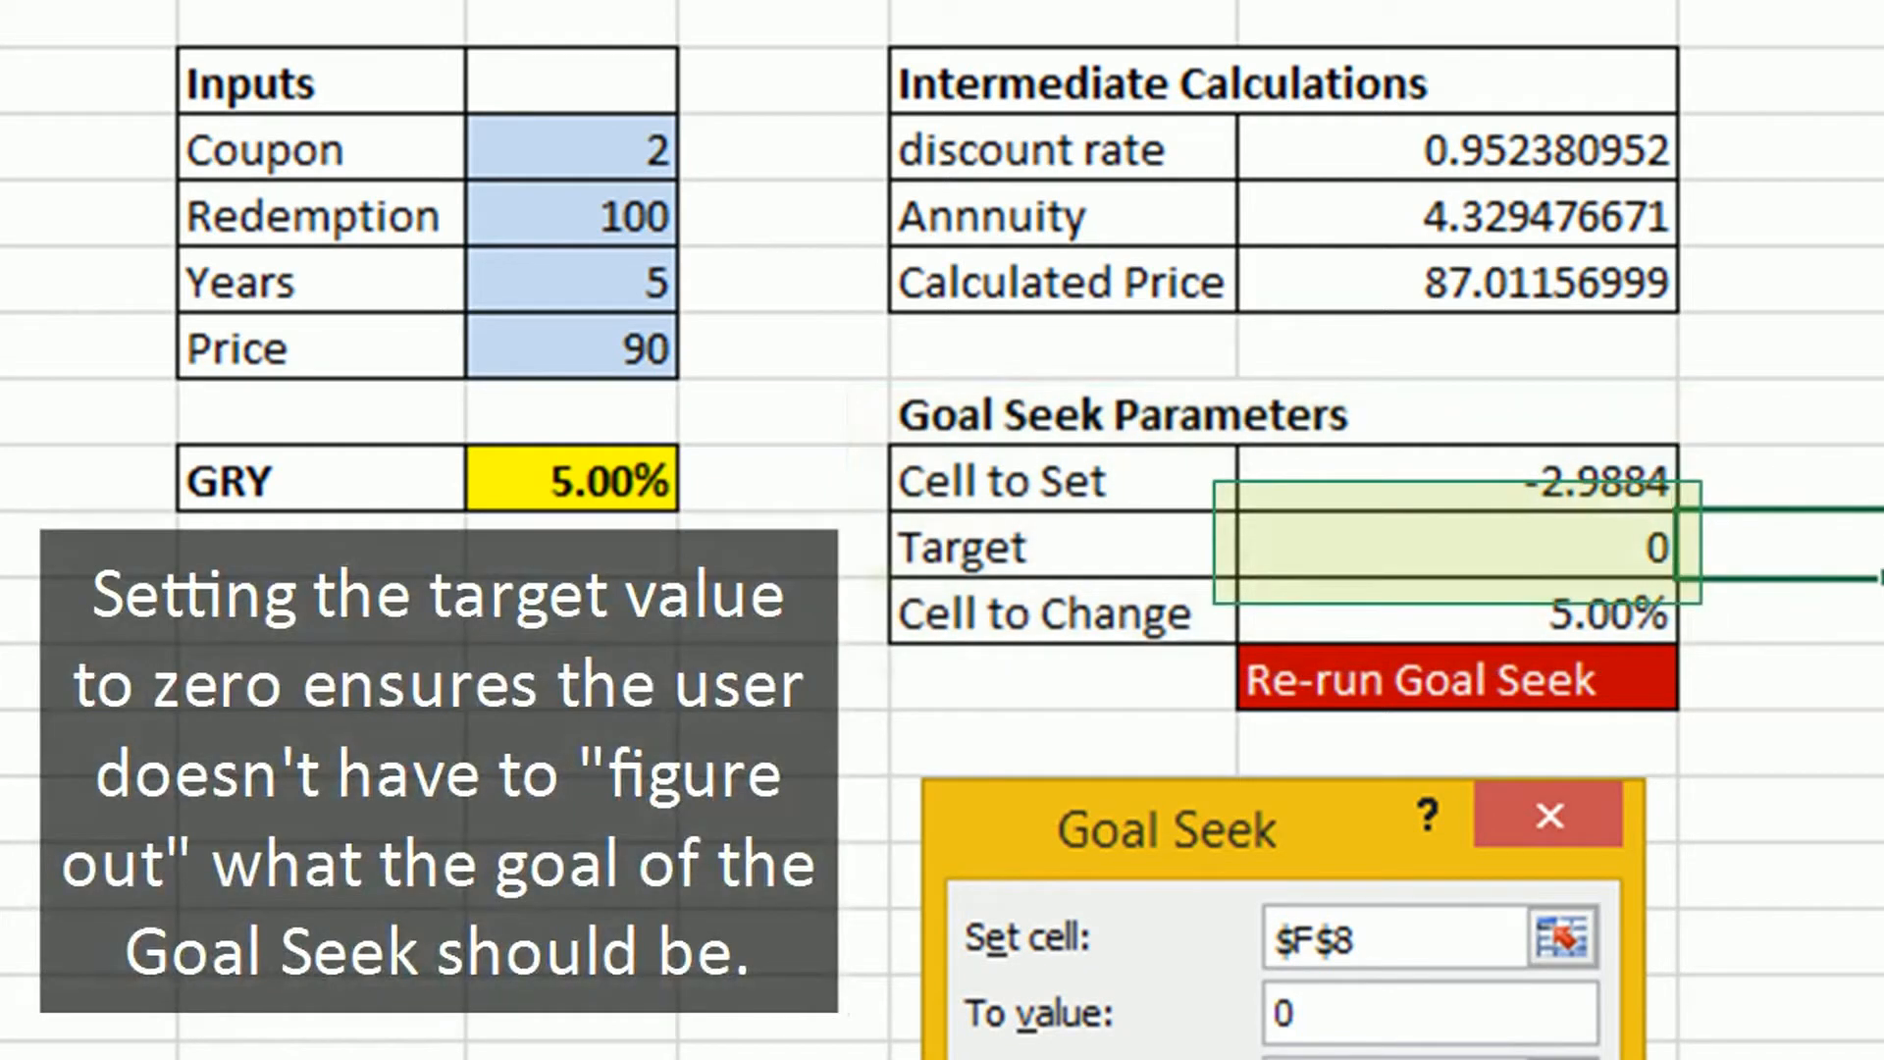
key(Left)
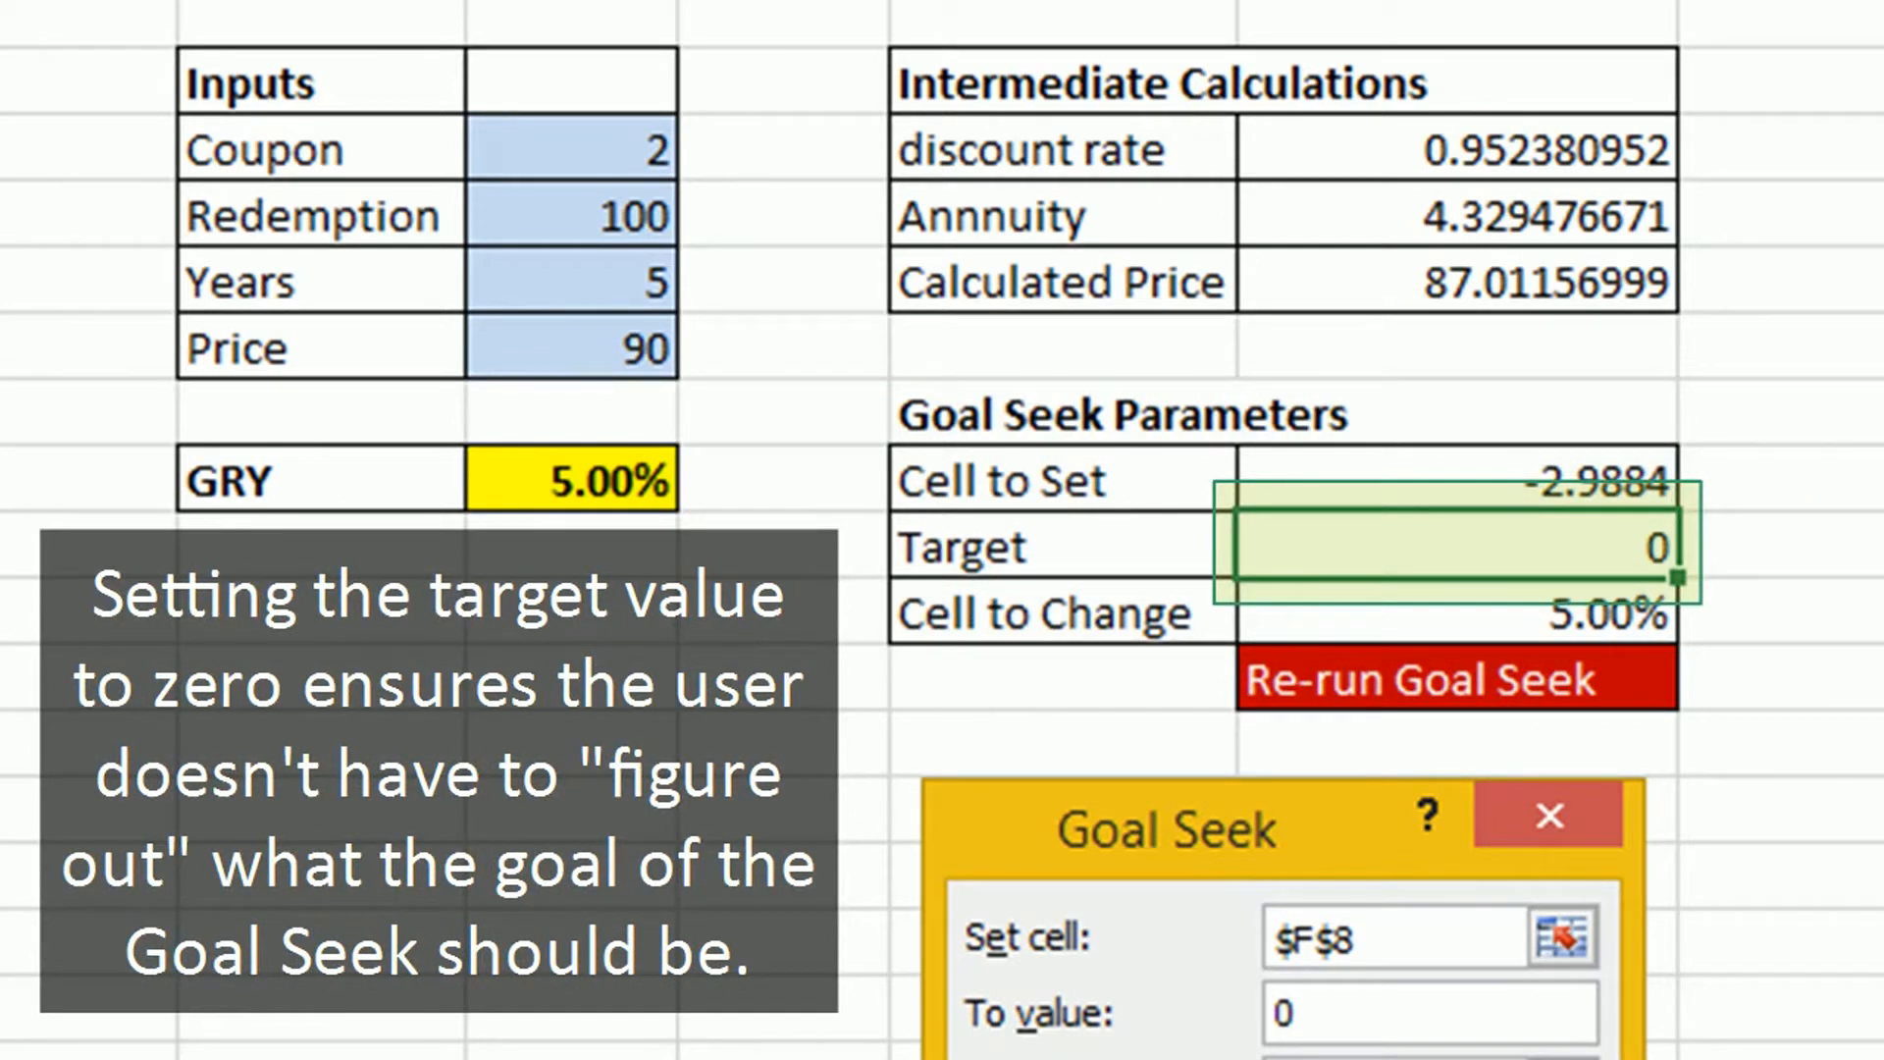
key(Right)
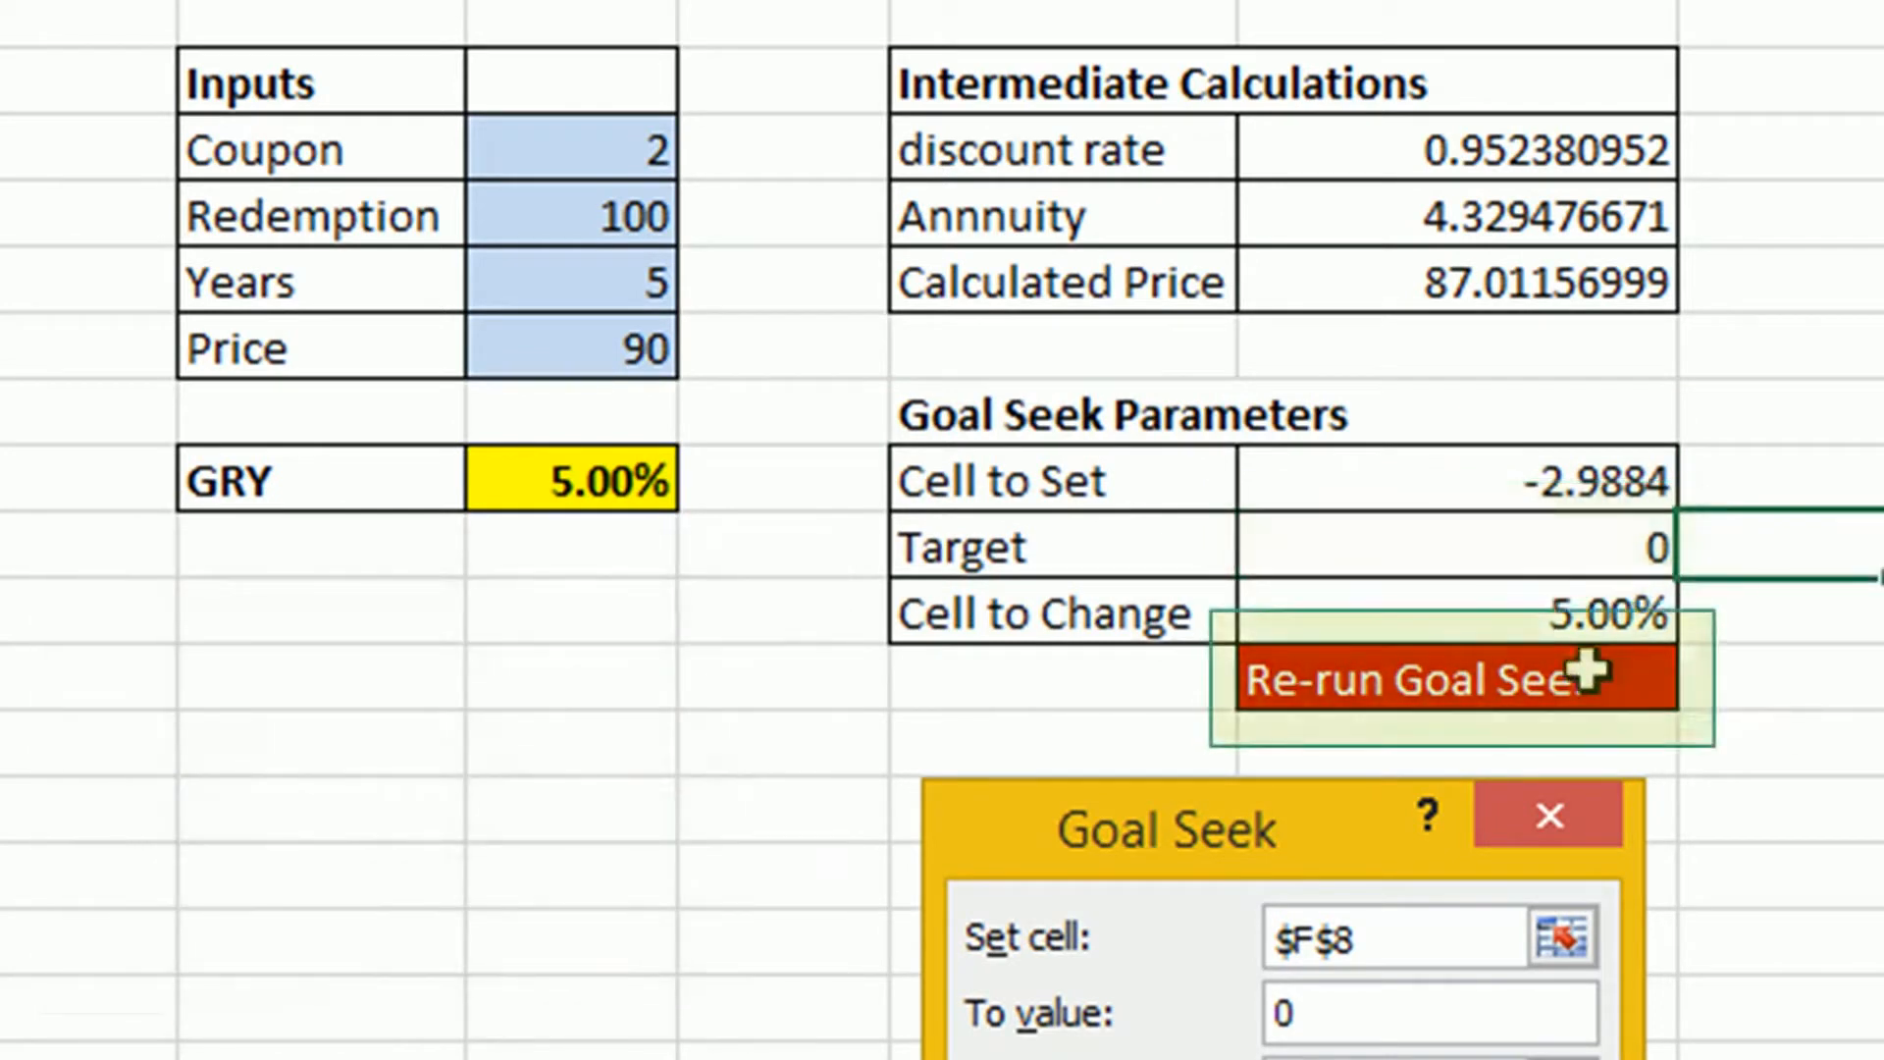
click(1588, 671)
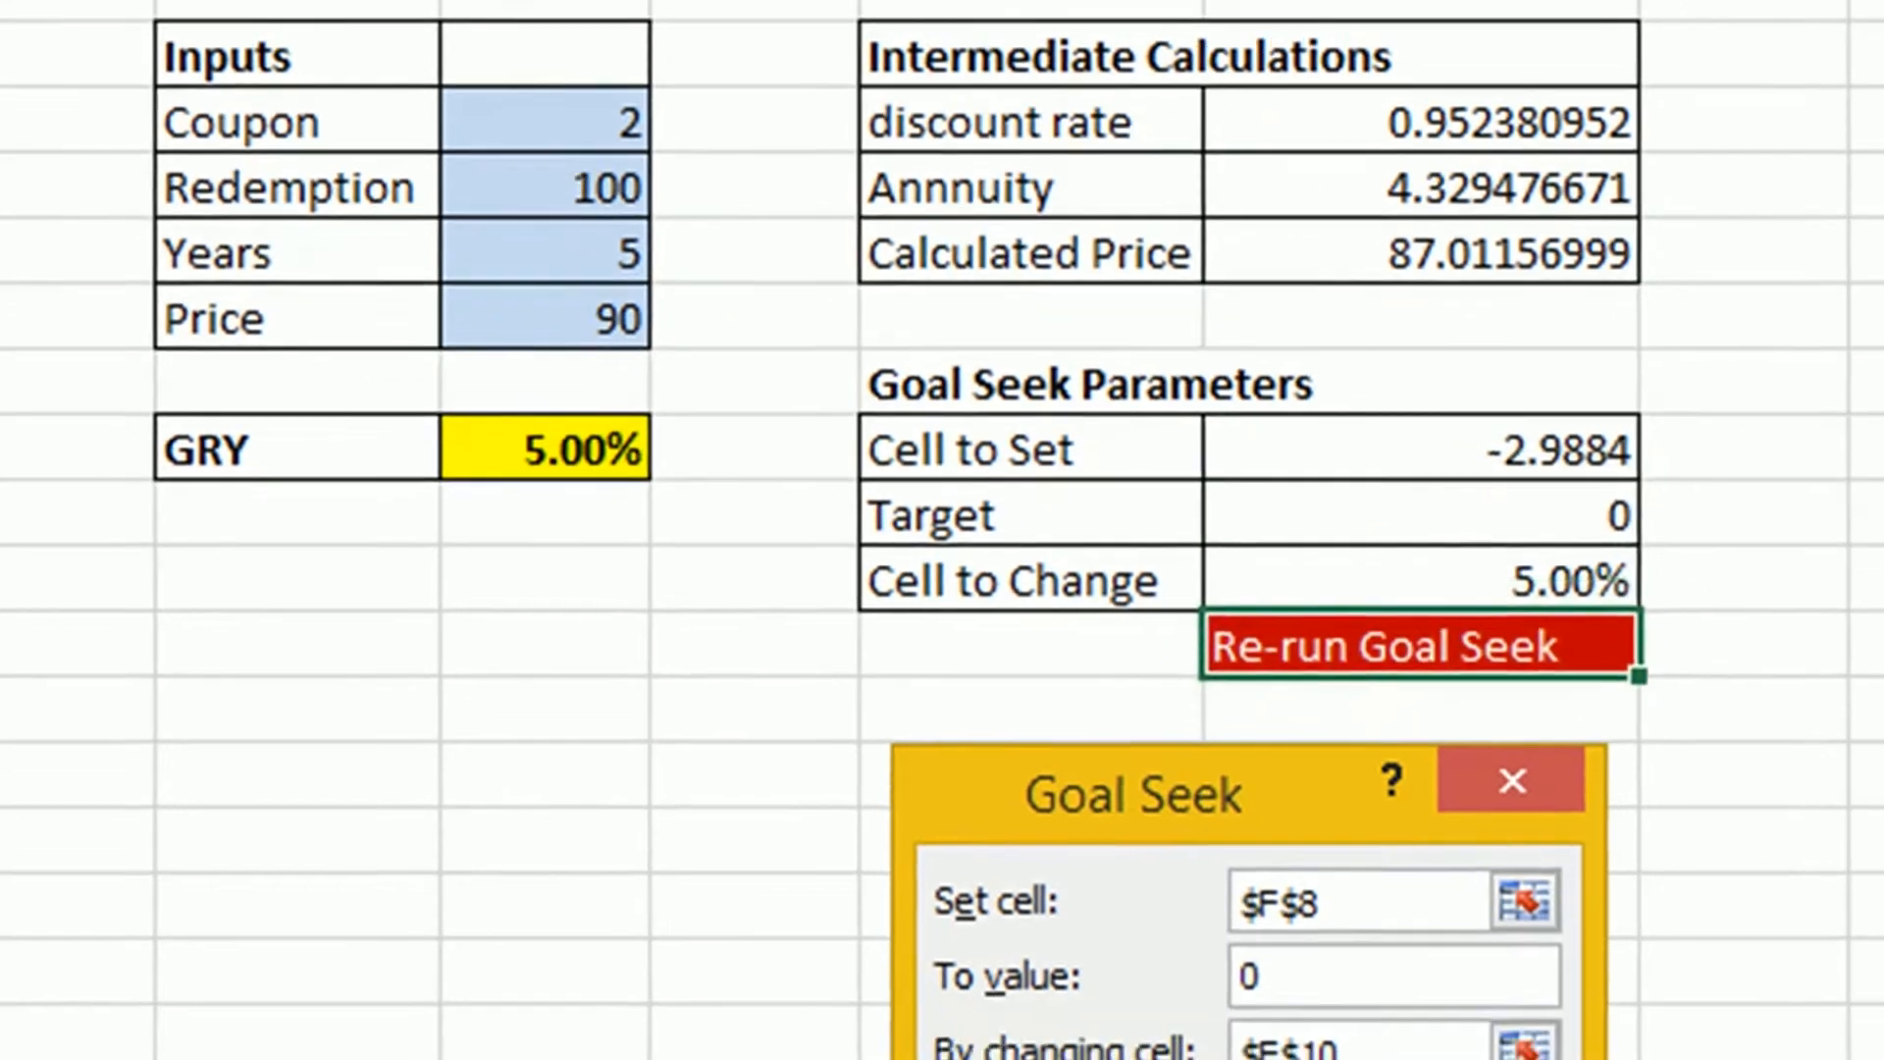
click(1628, 697)
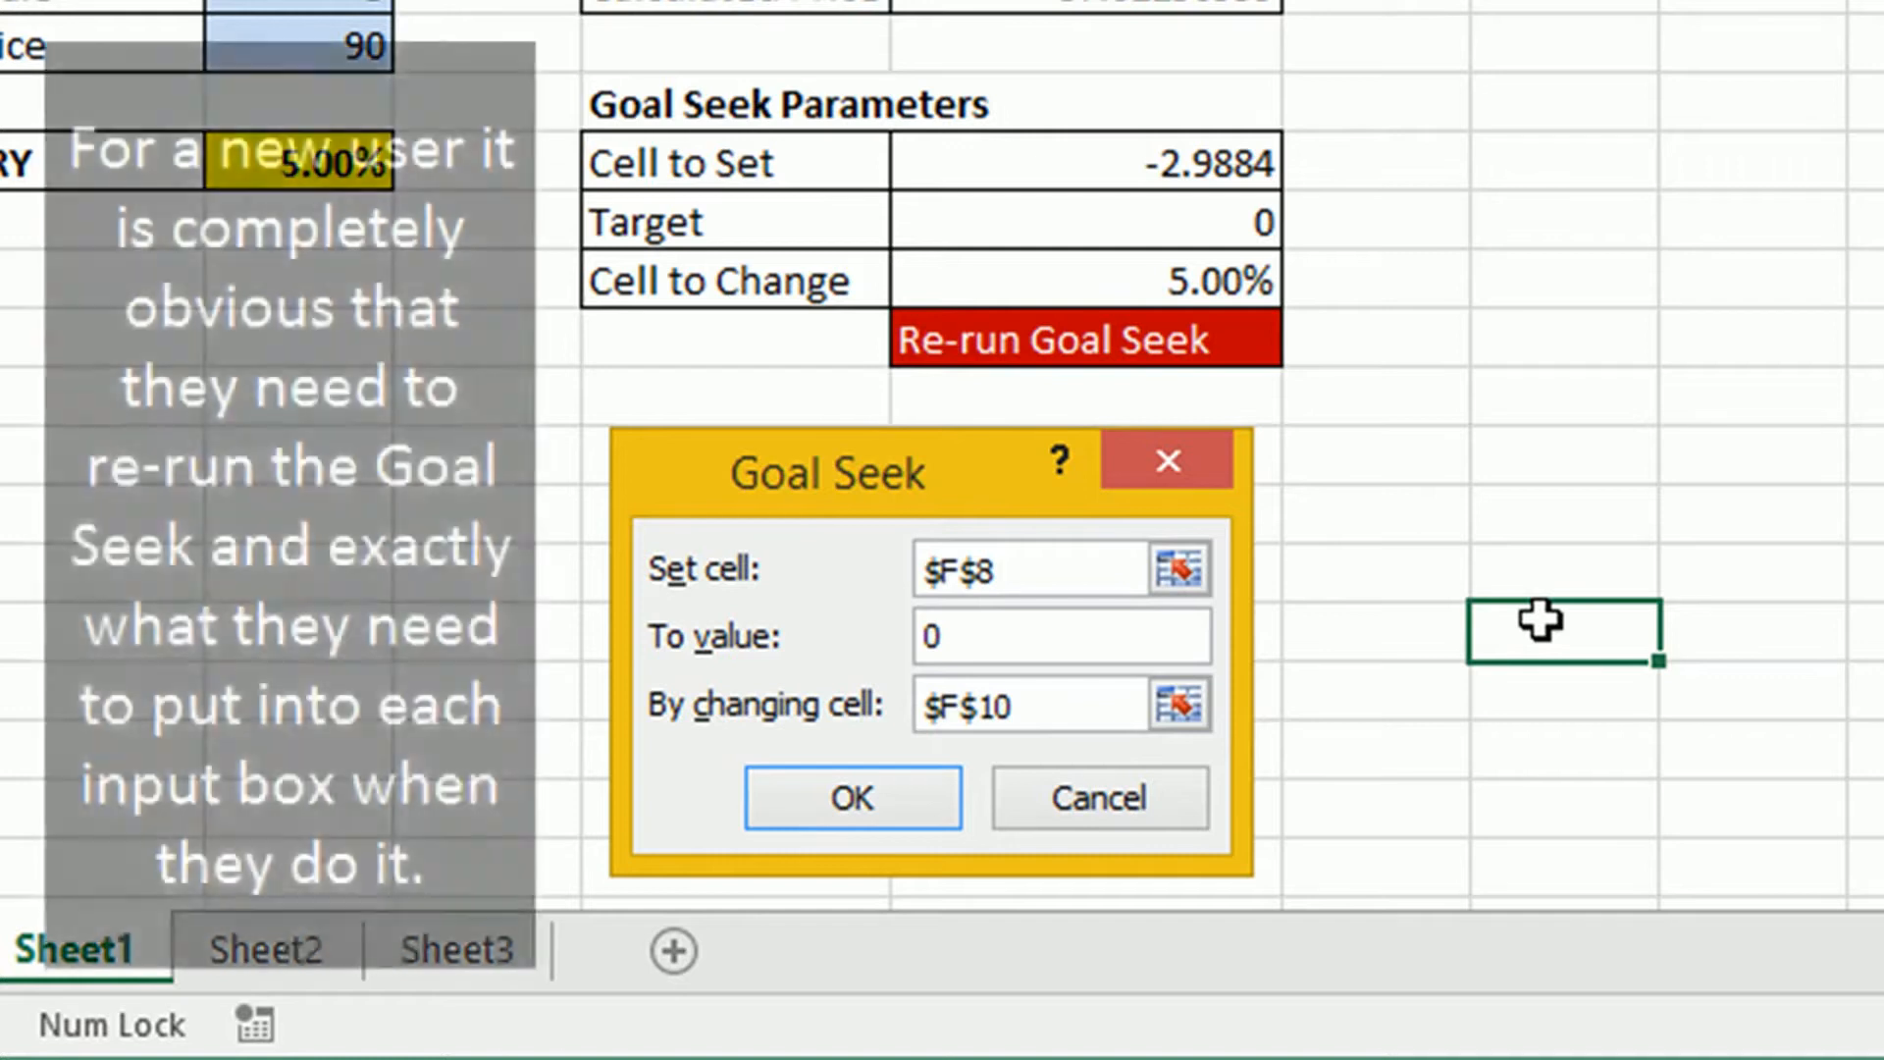
click(1714, 240)
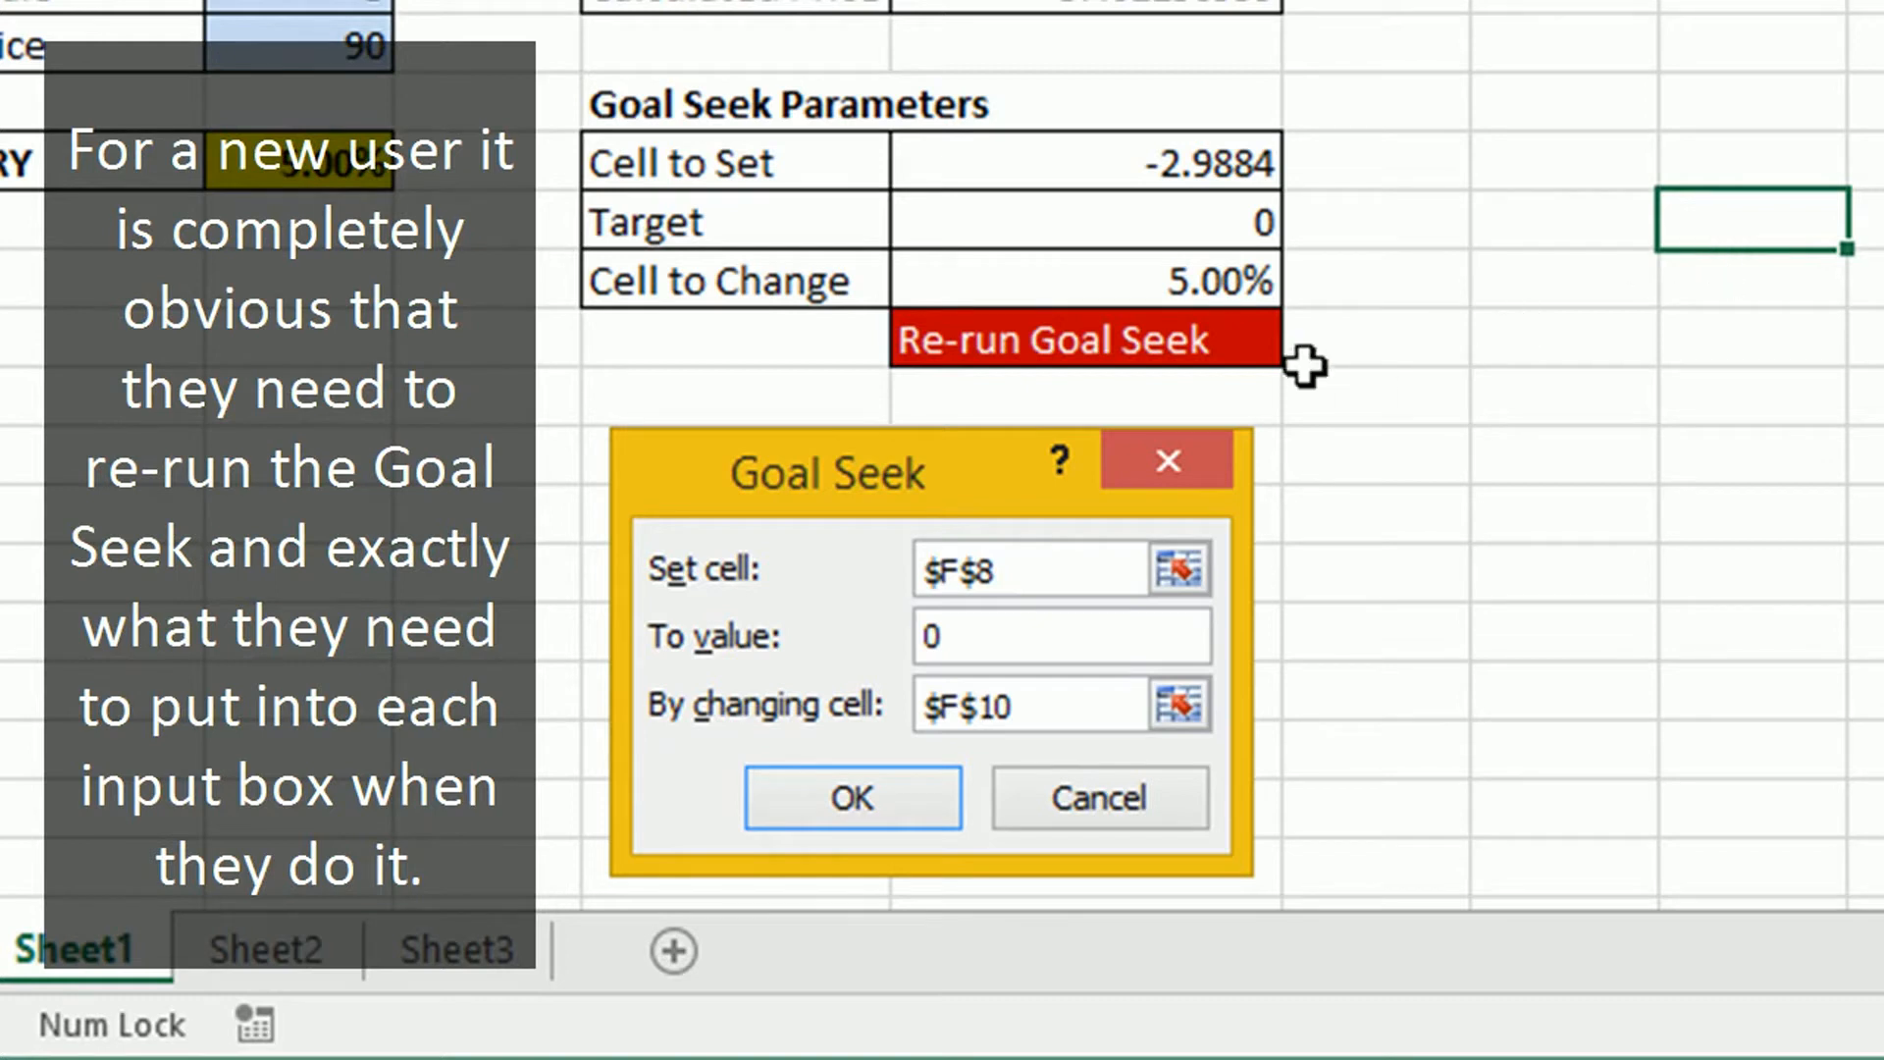
click(1243, 339)
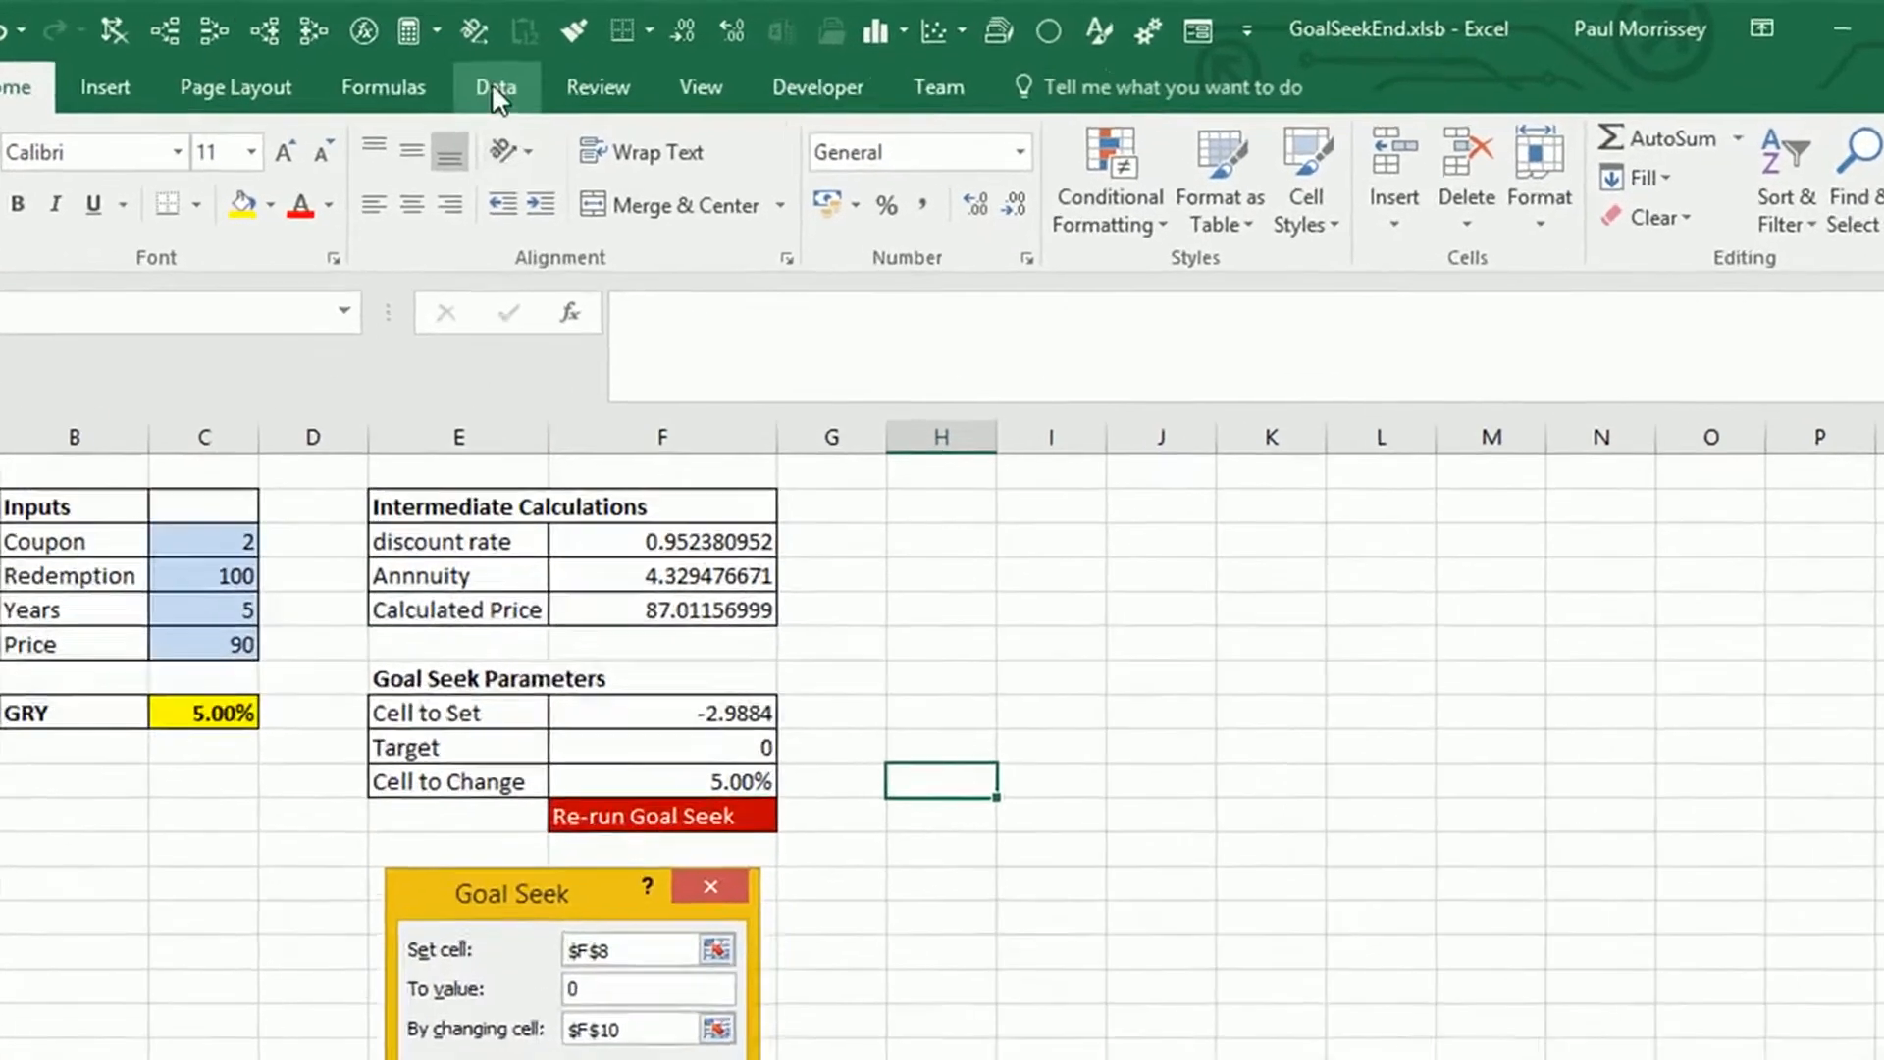
Step: Set up a Goal Seek that sets cell F8 to value 0 by changing cell F10
click(493, 86)
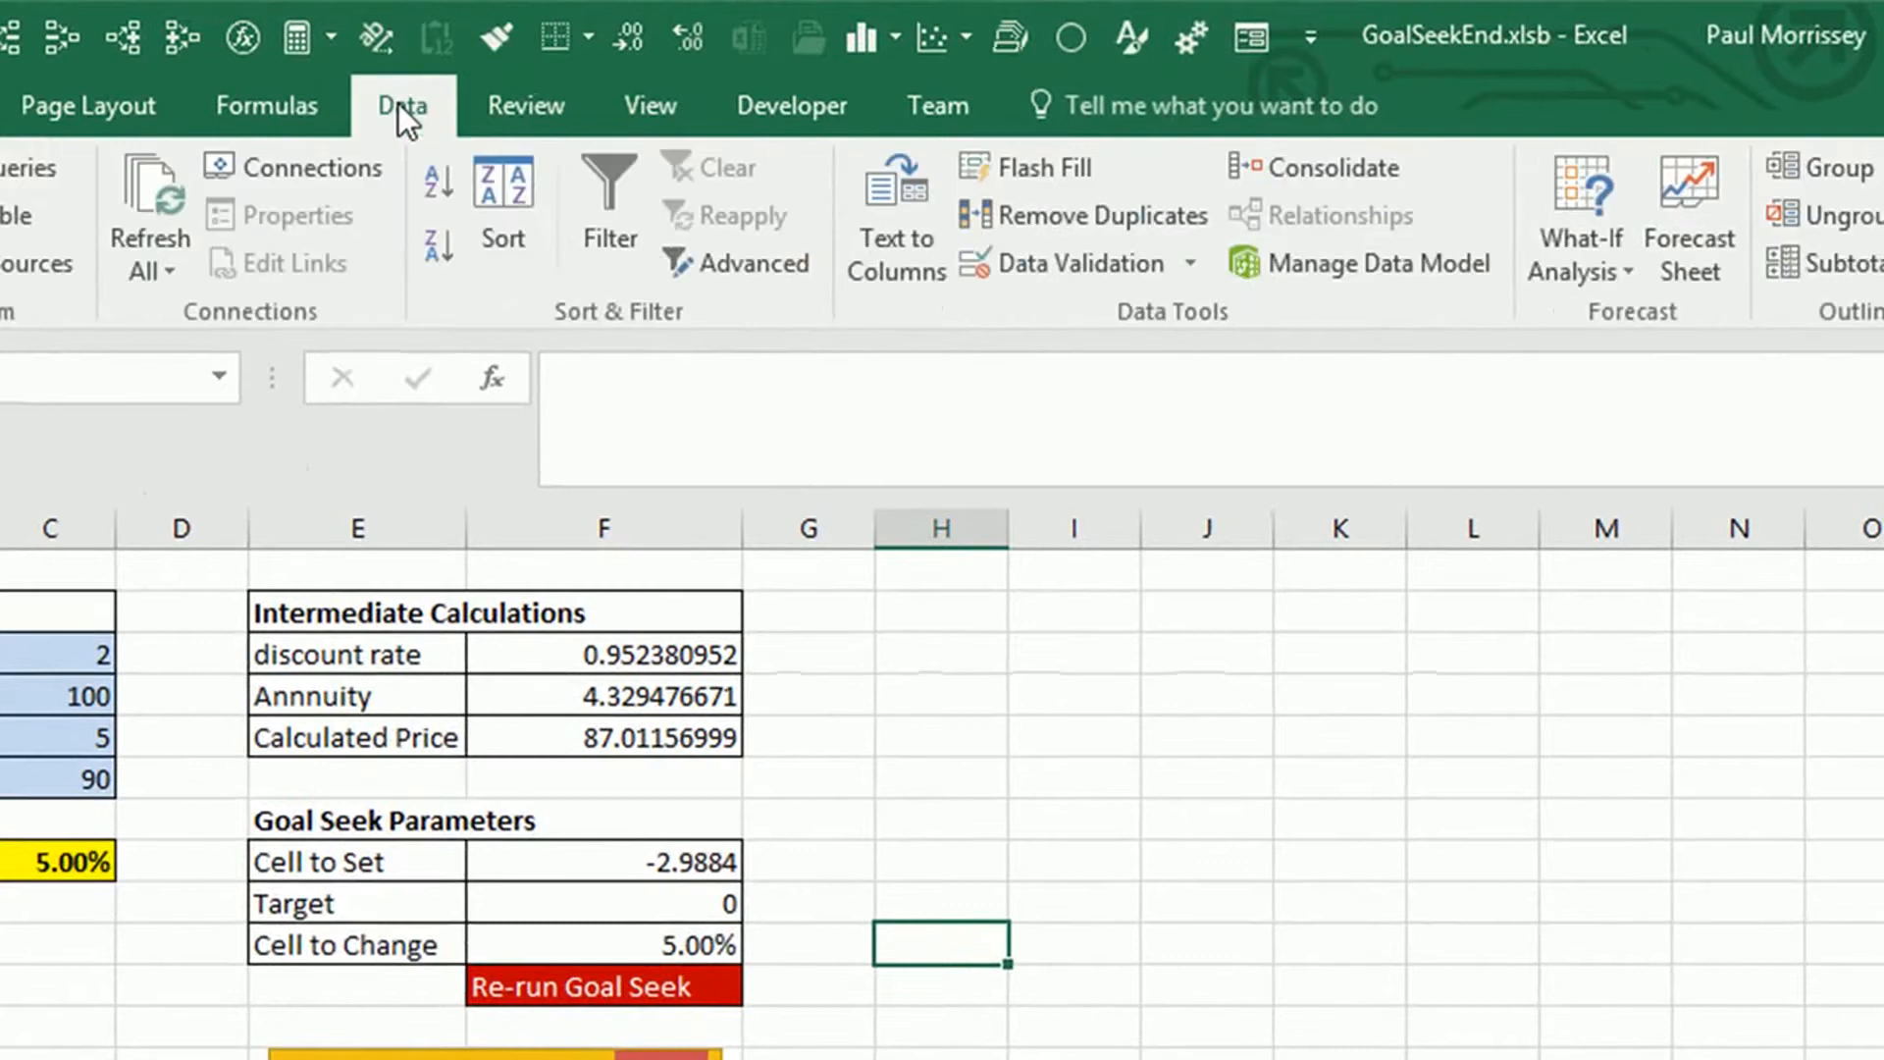
click(1595, 251)
click(1629, 365)
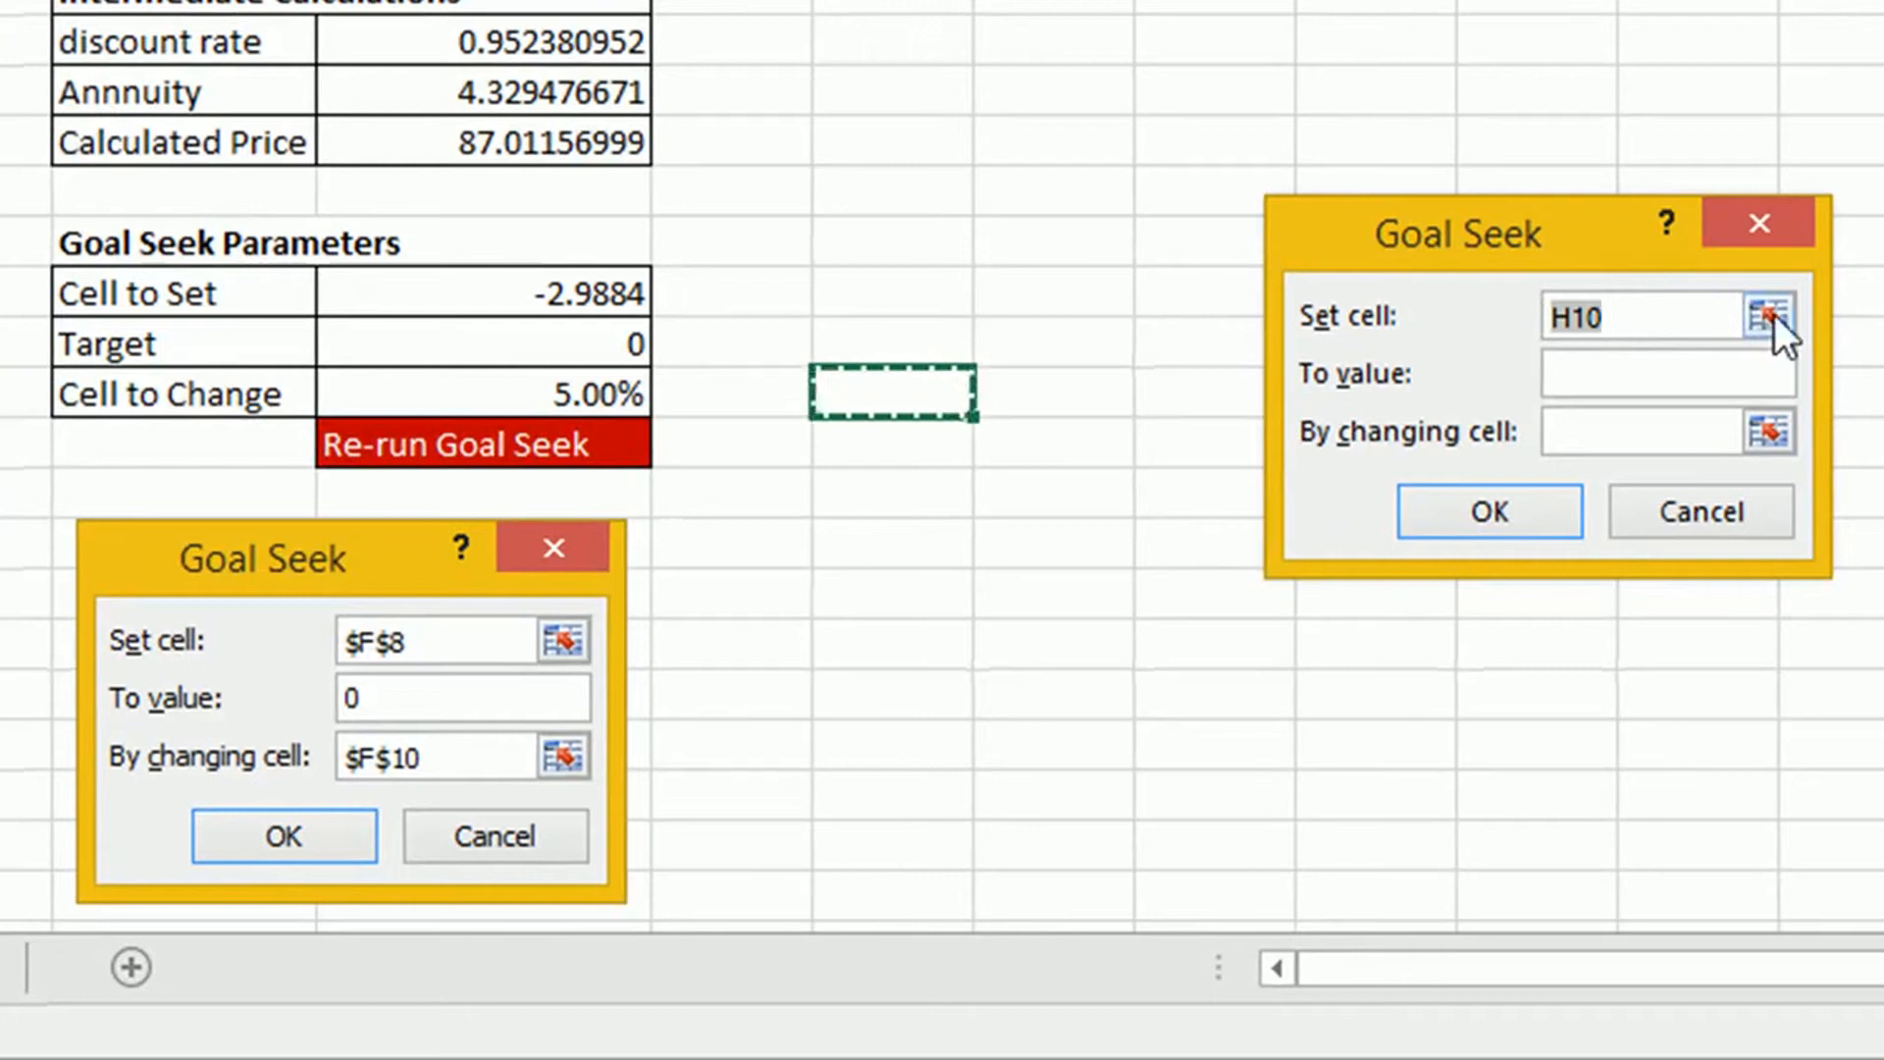
click(1769, 316)
click(571, 294)
click(1784, 301)
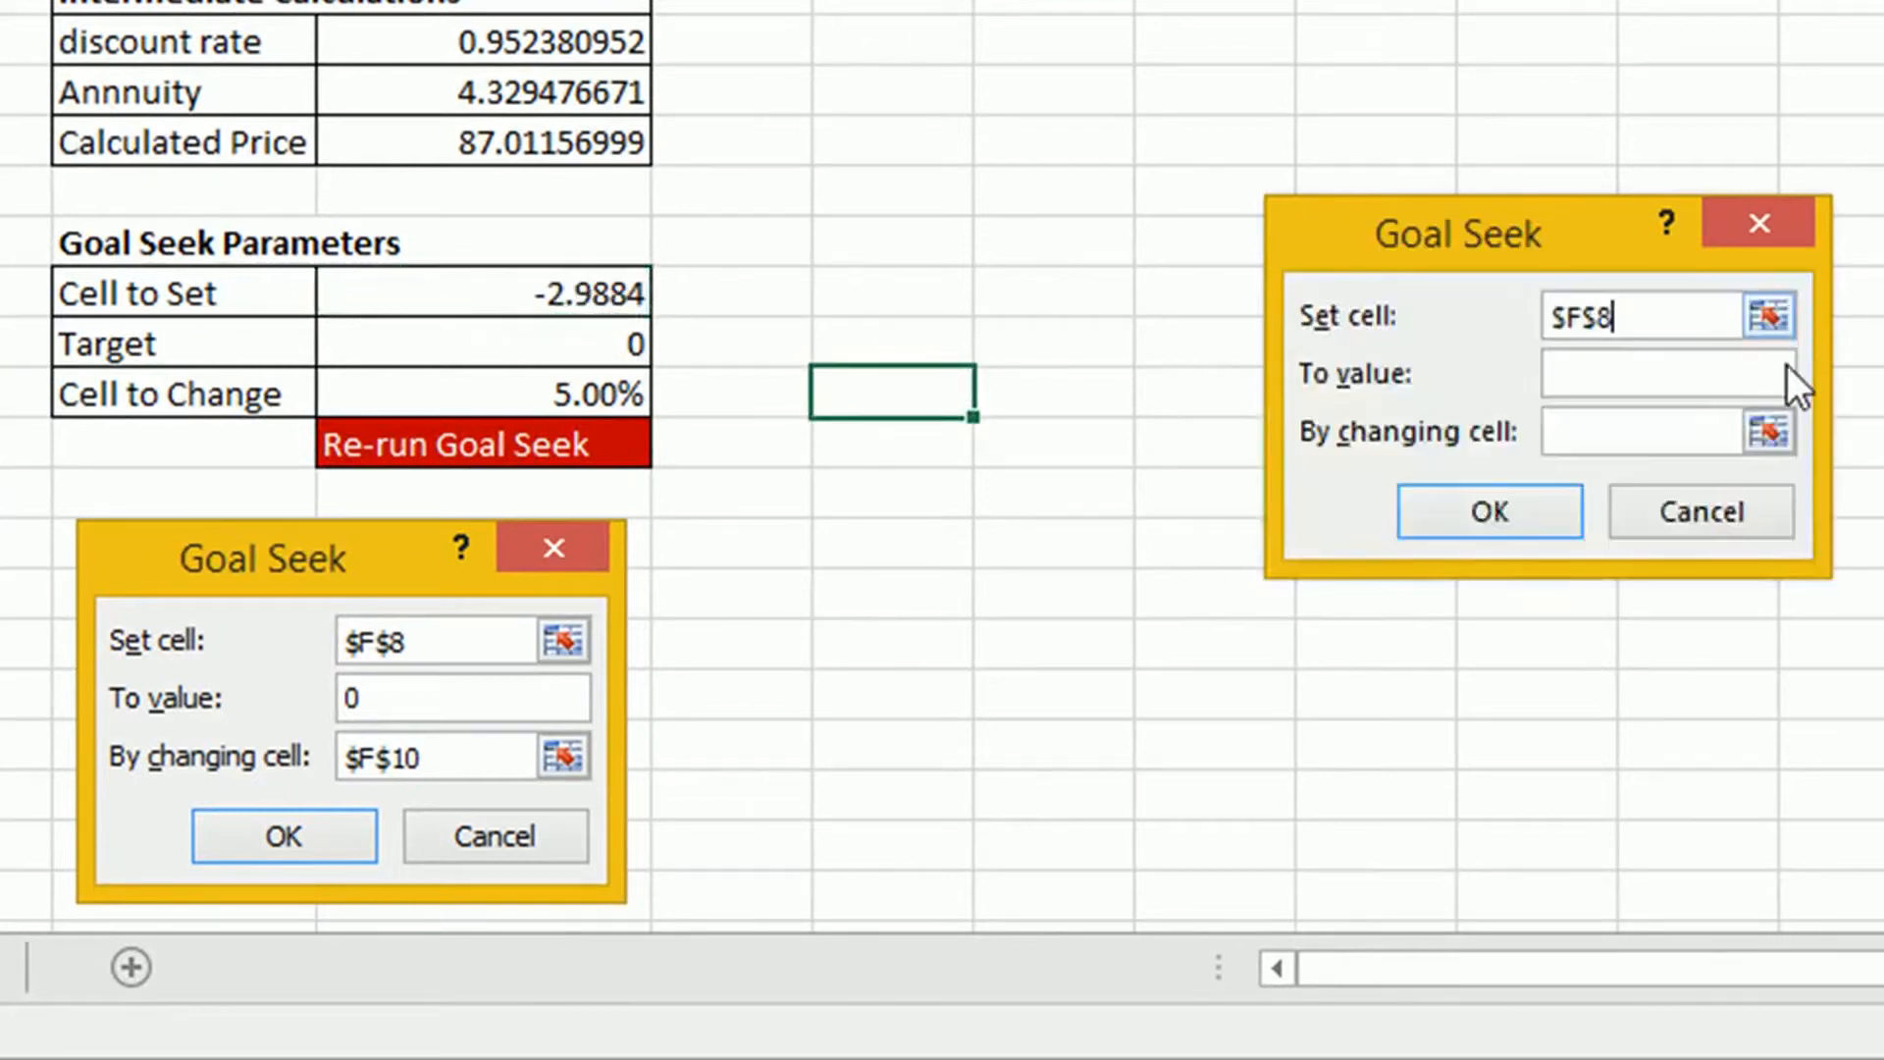
click(1735, 377)
text(0)
click(1770, 434)
click(576, 396)
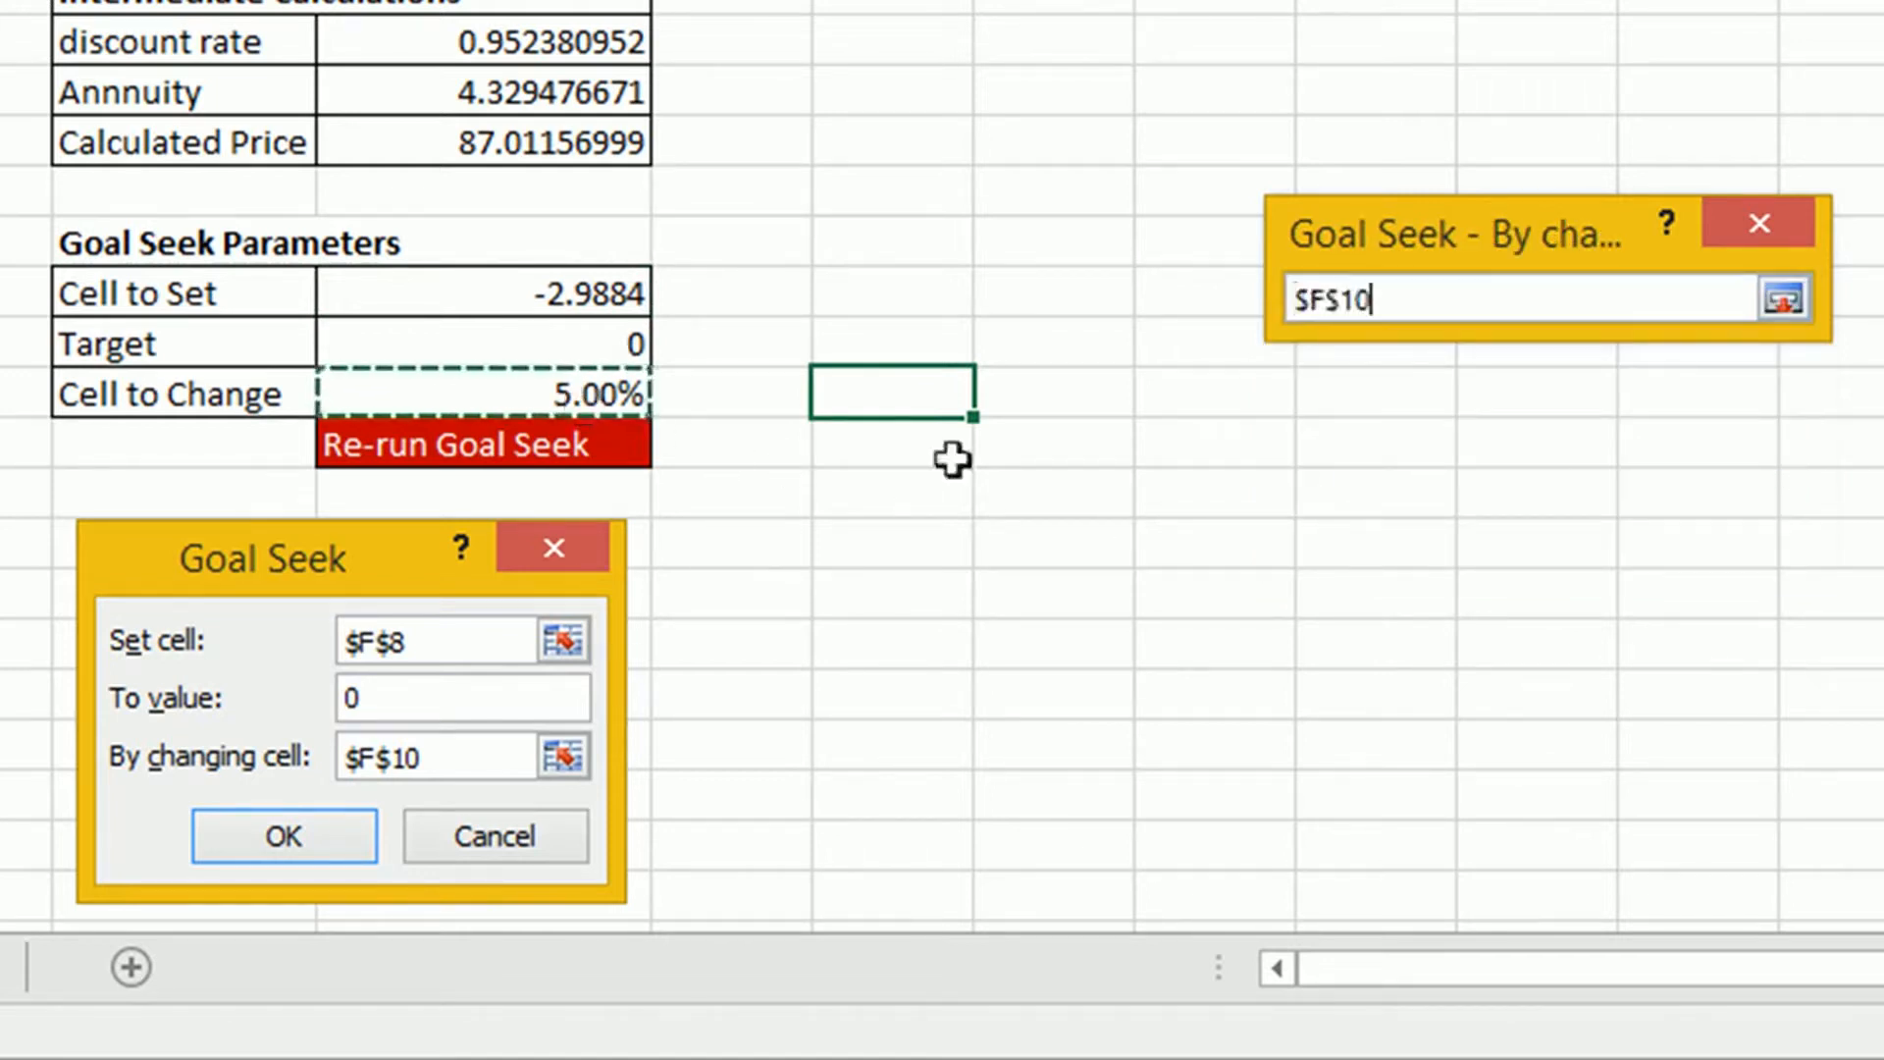
click(1784, 300)
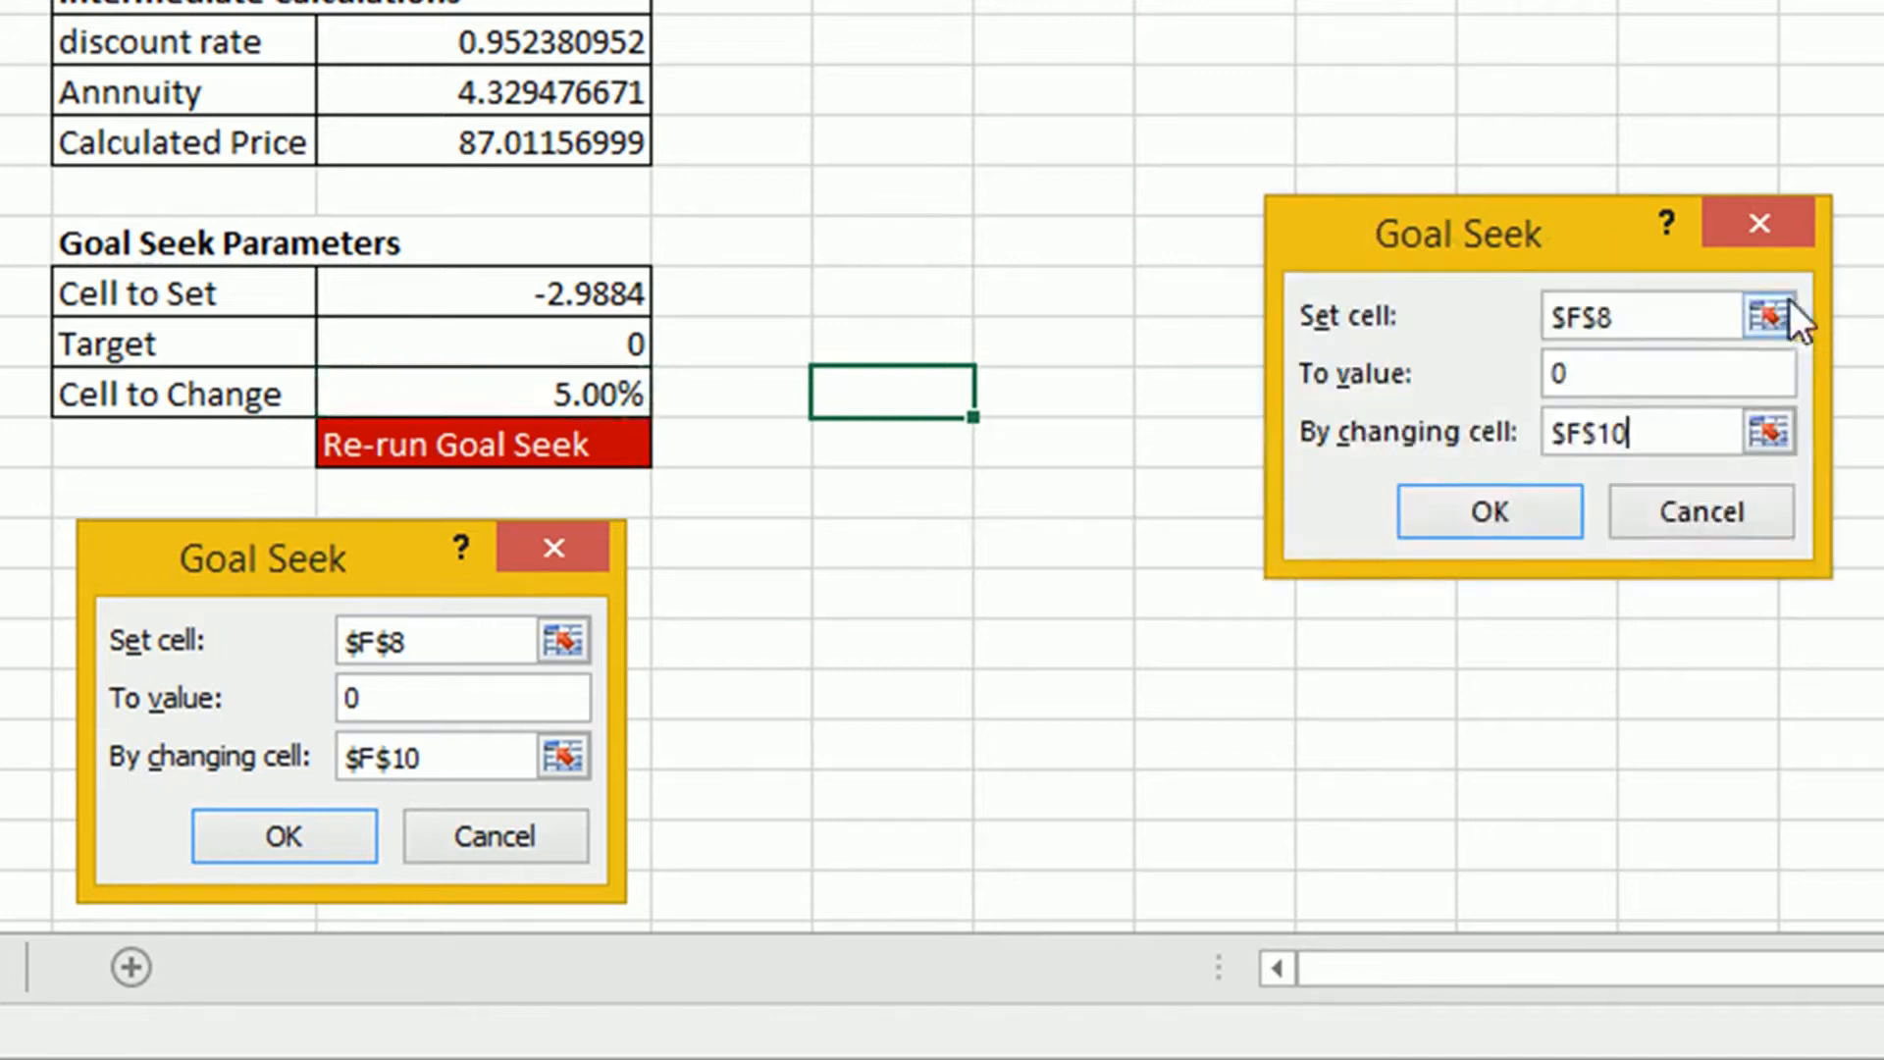
Step: Run the configured Goal Seek and accept its solution
click(1490, 514)
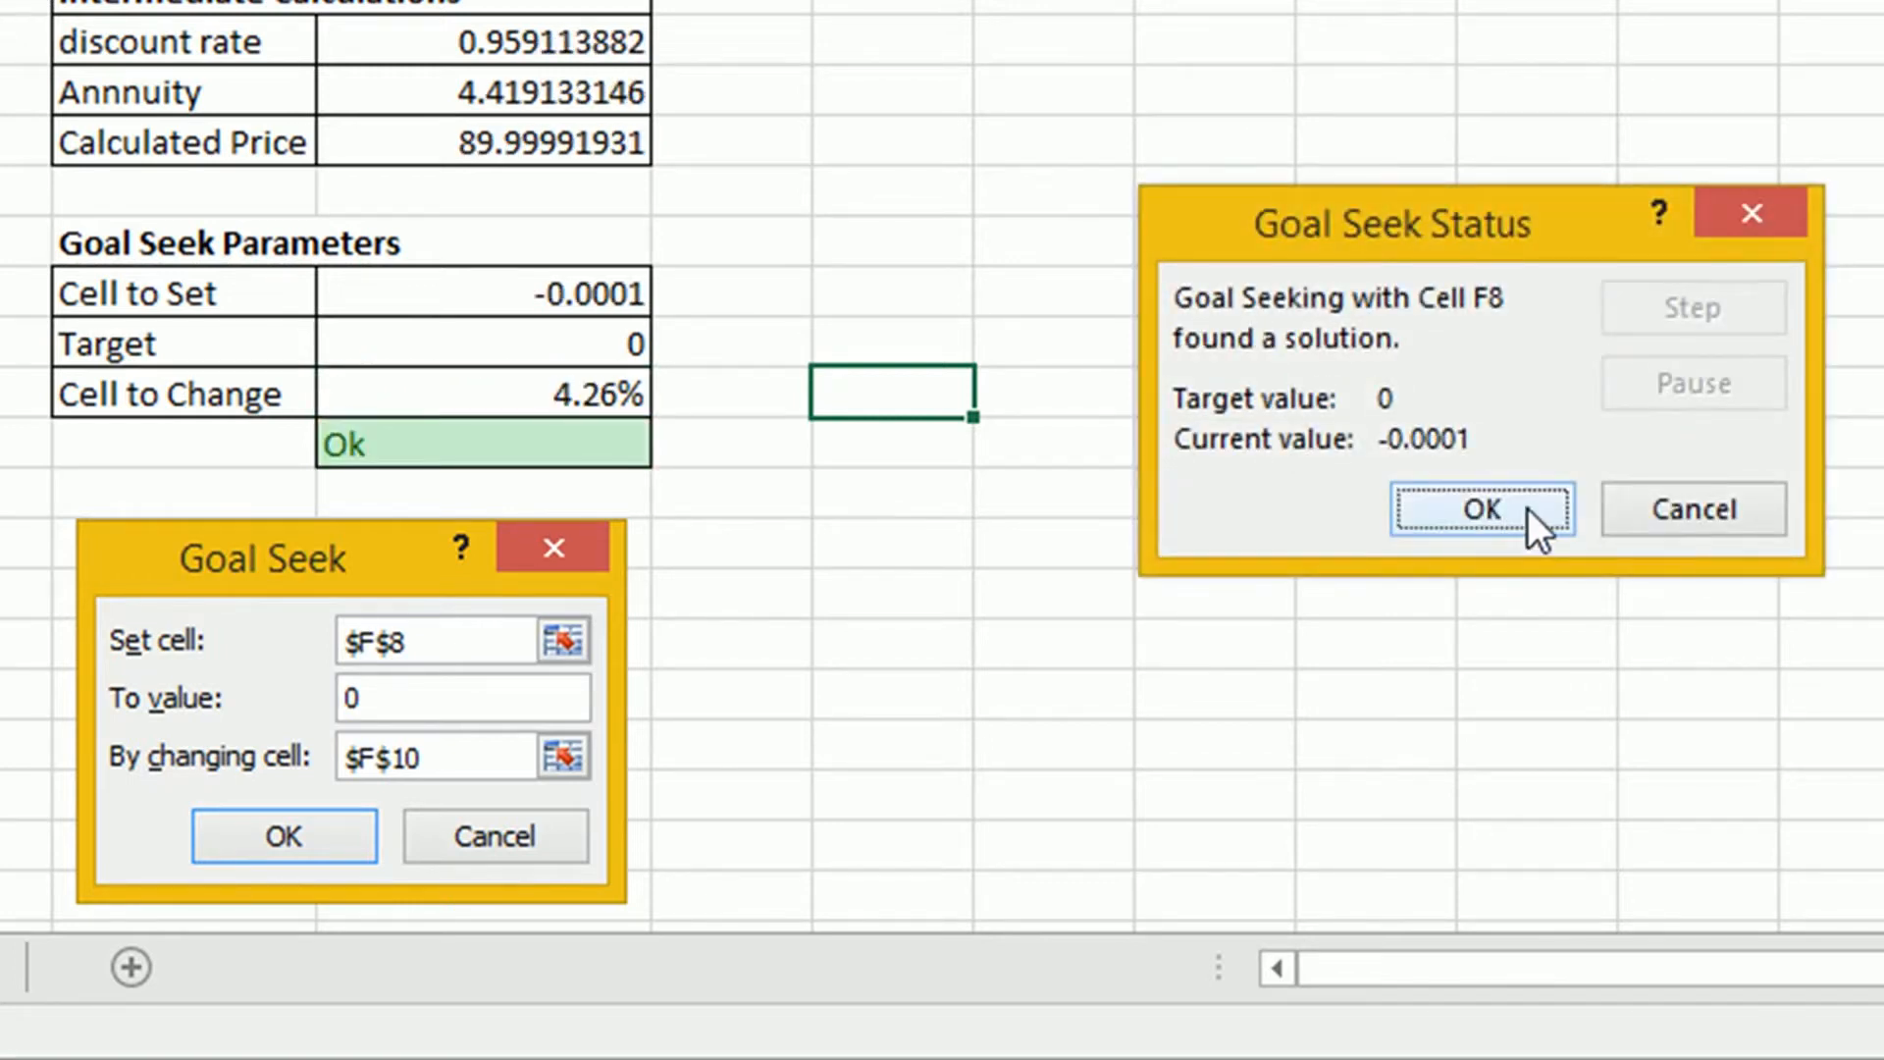
click(1527, 509)
click(833, 449)
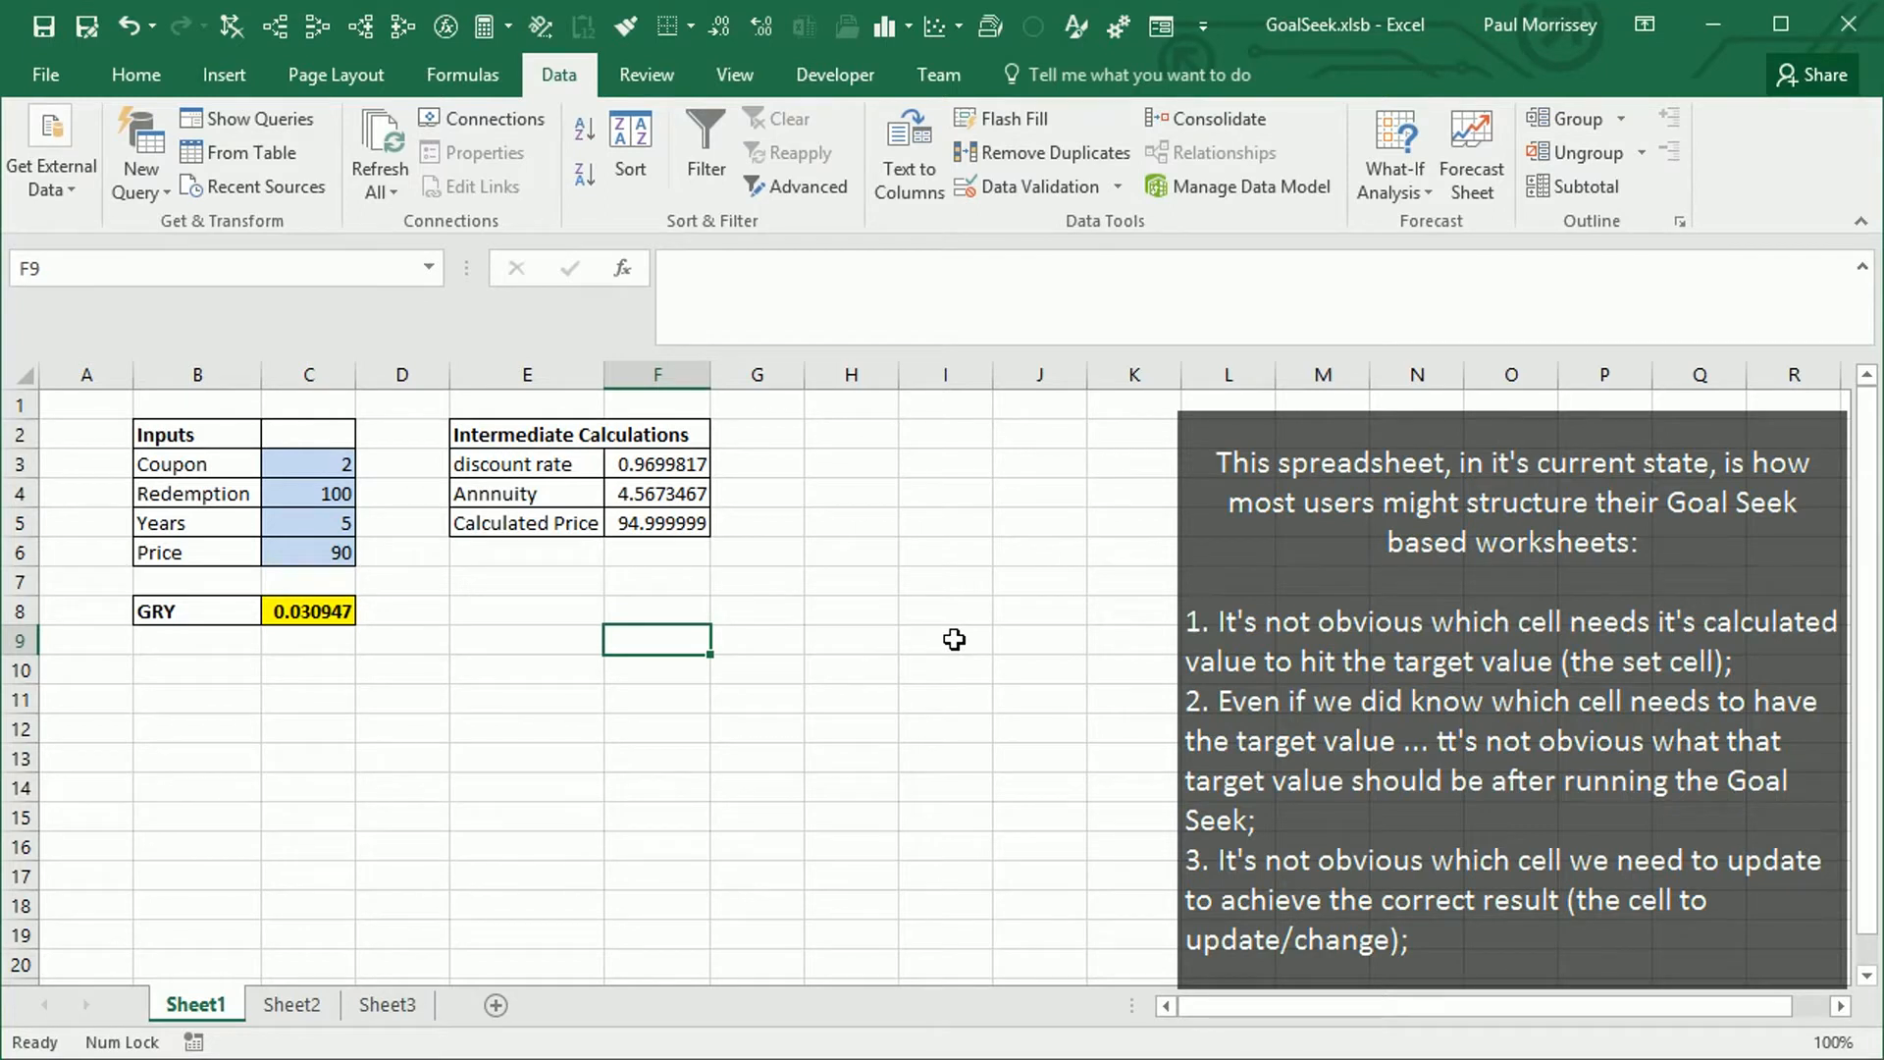
click(791, 553)
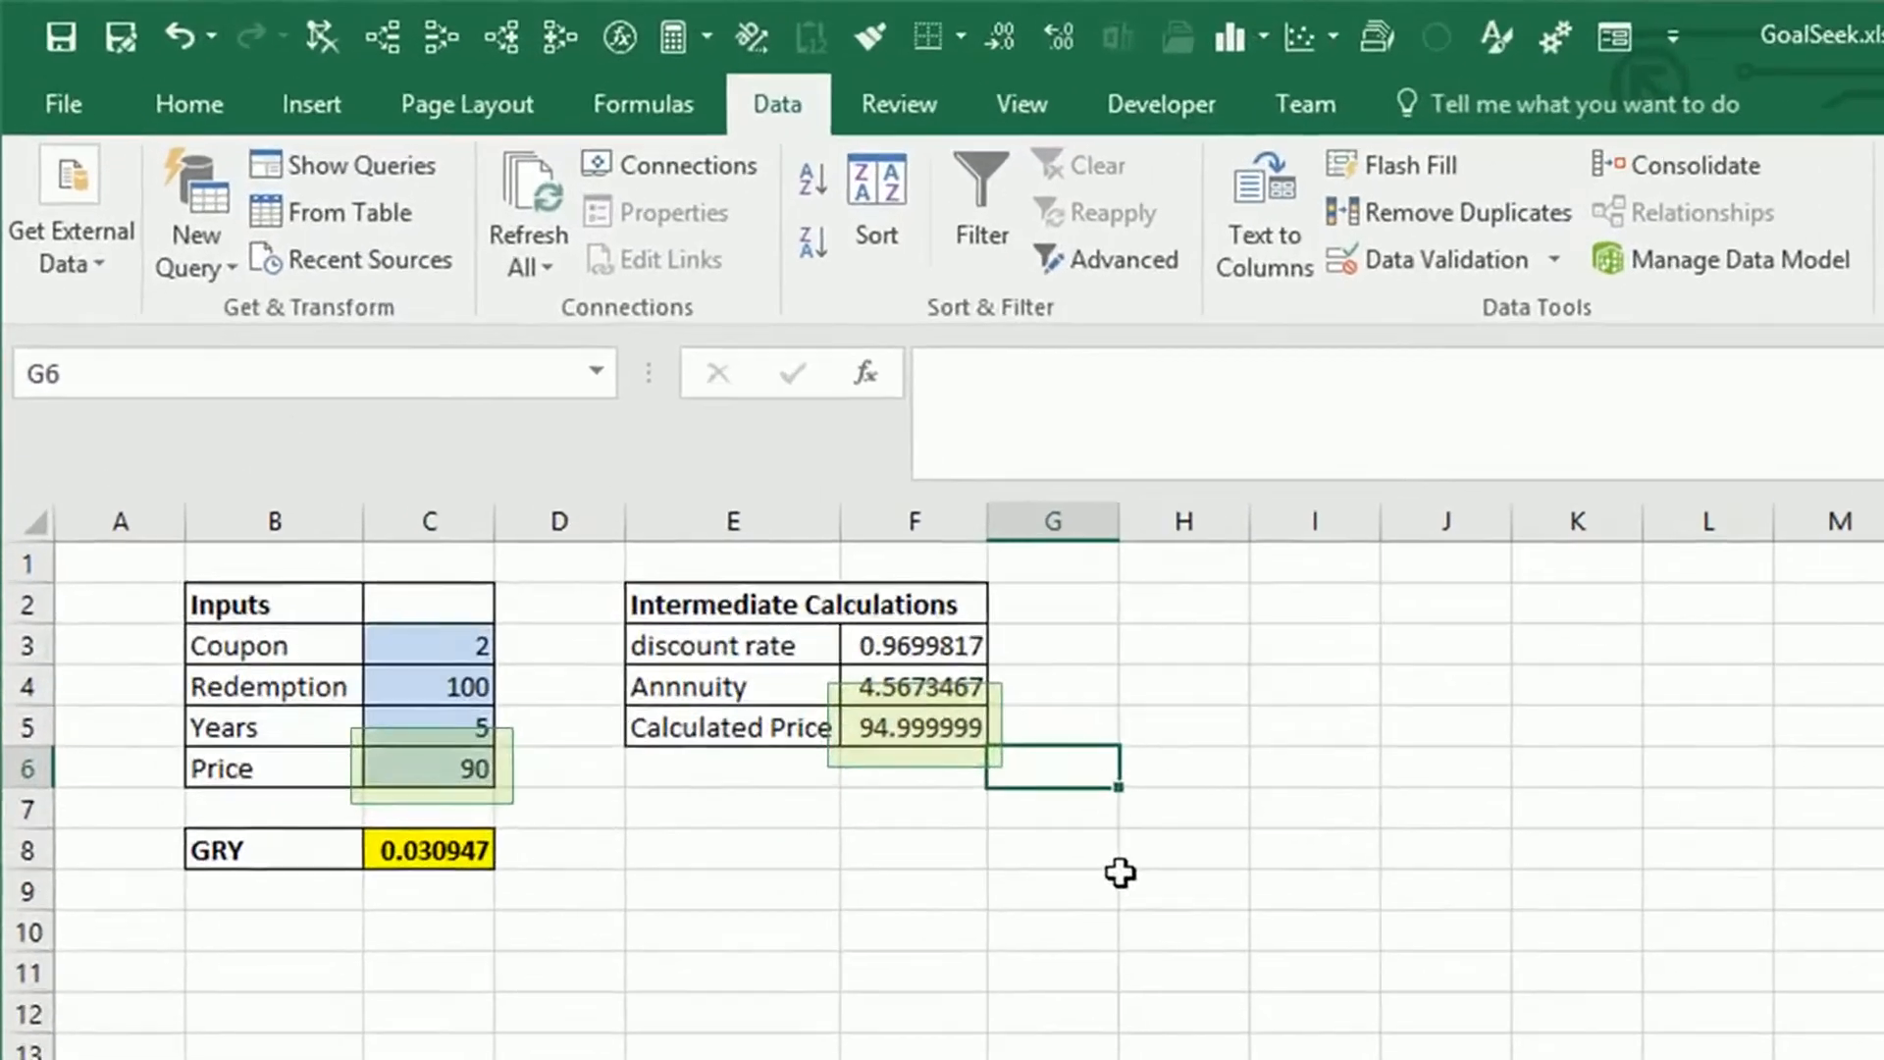
click(808, 630)
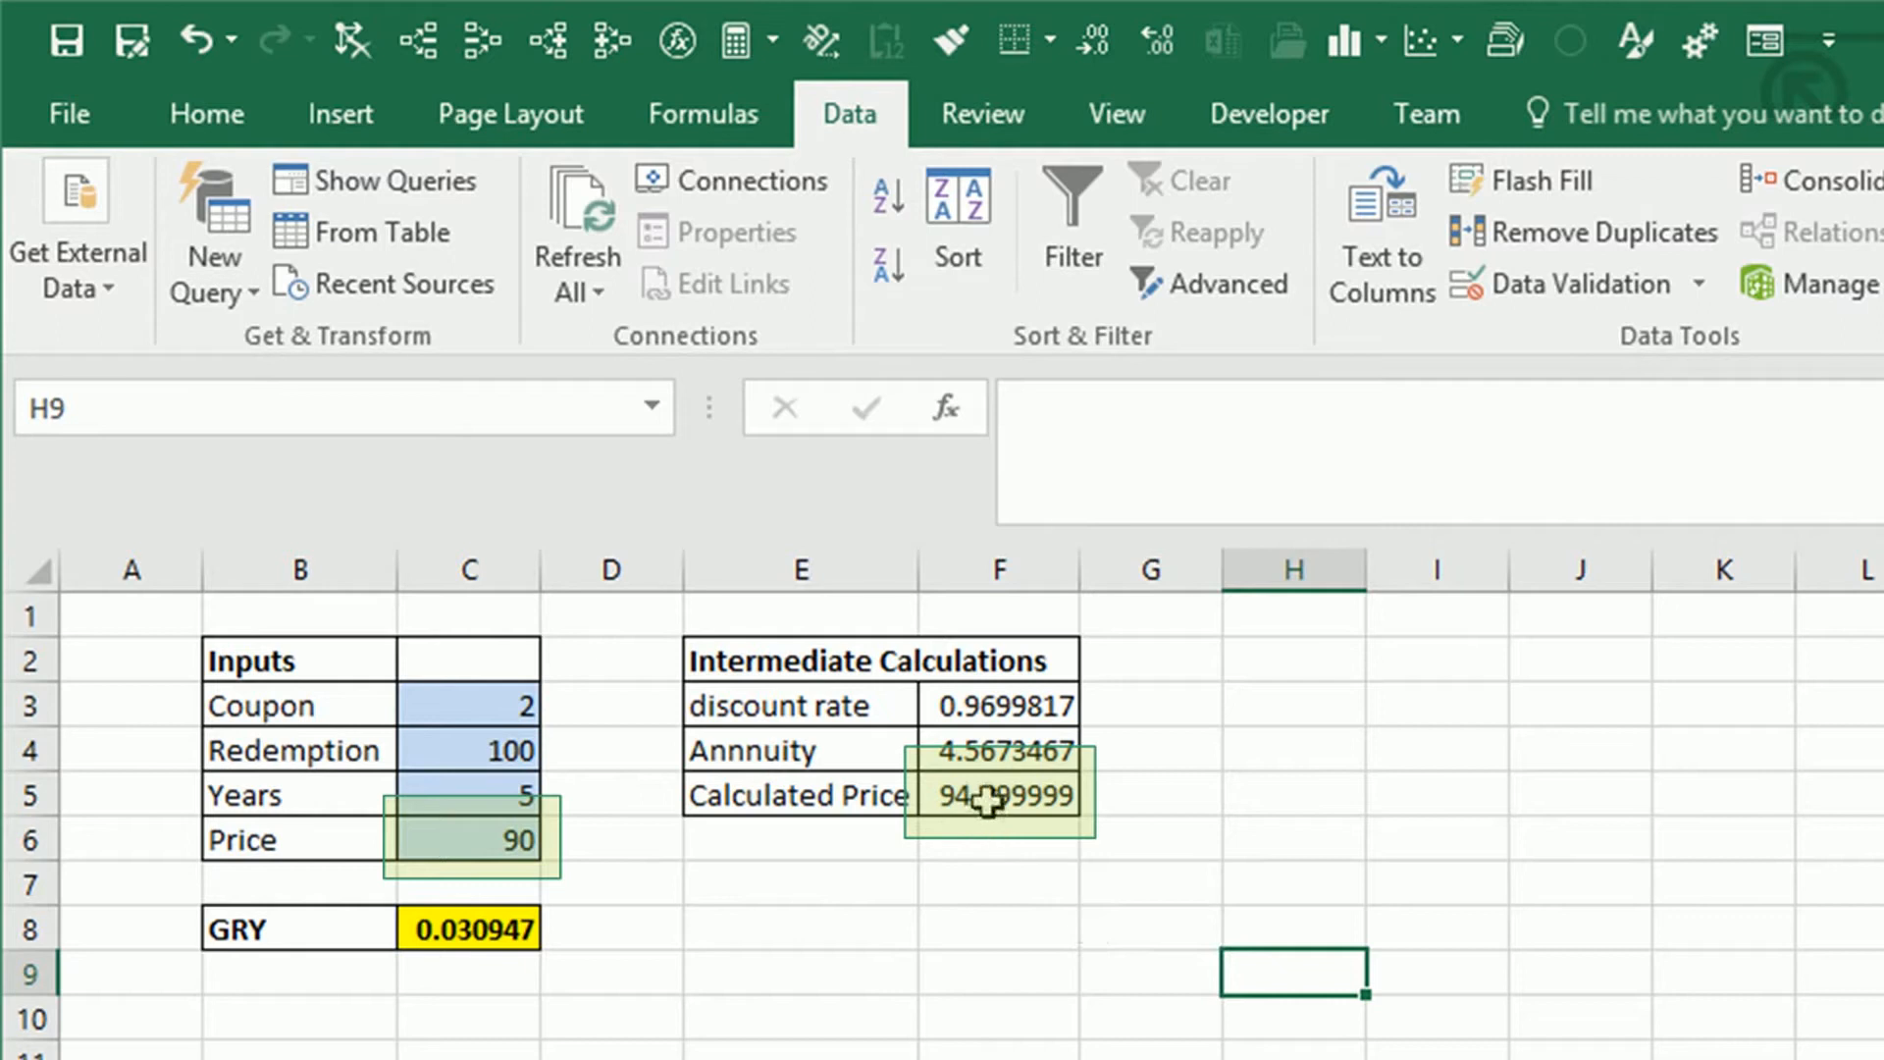
click(828, 893)
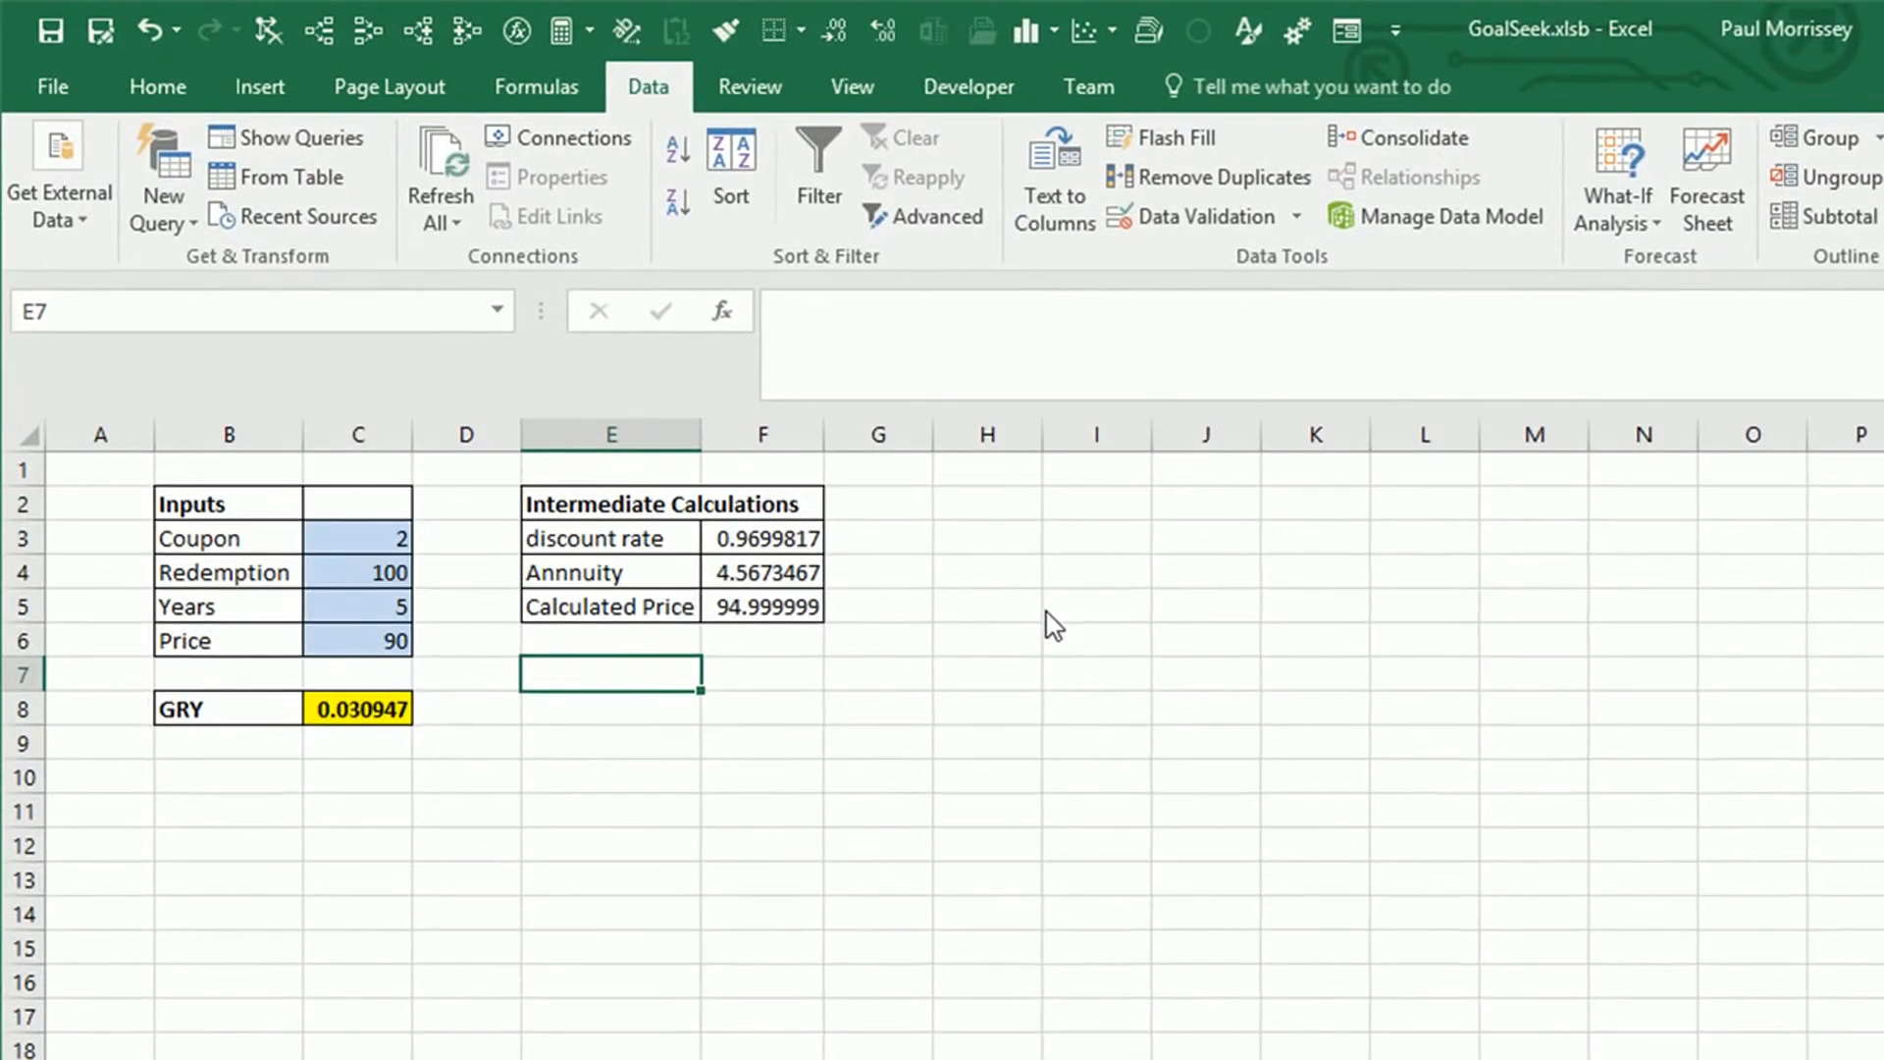
Step: Run Goal Seek to set the calculated price in F5 to 90 by changing the GRY in C8, and accept the solution
click(1629, 231)
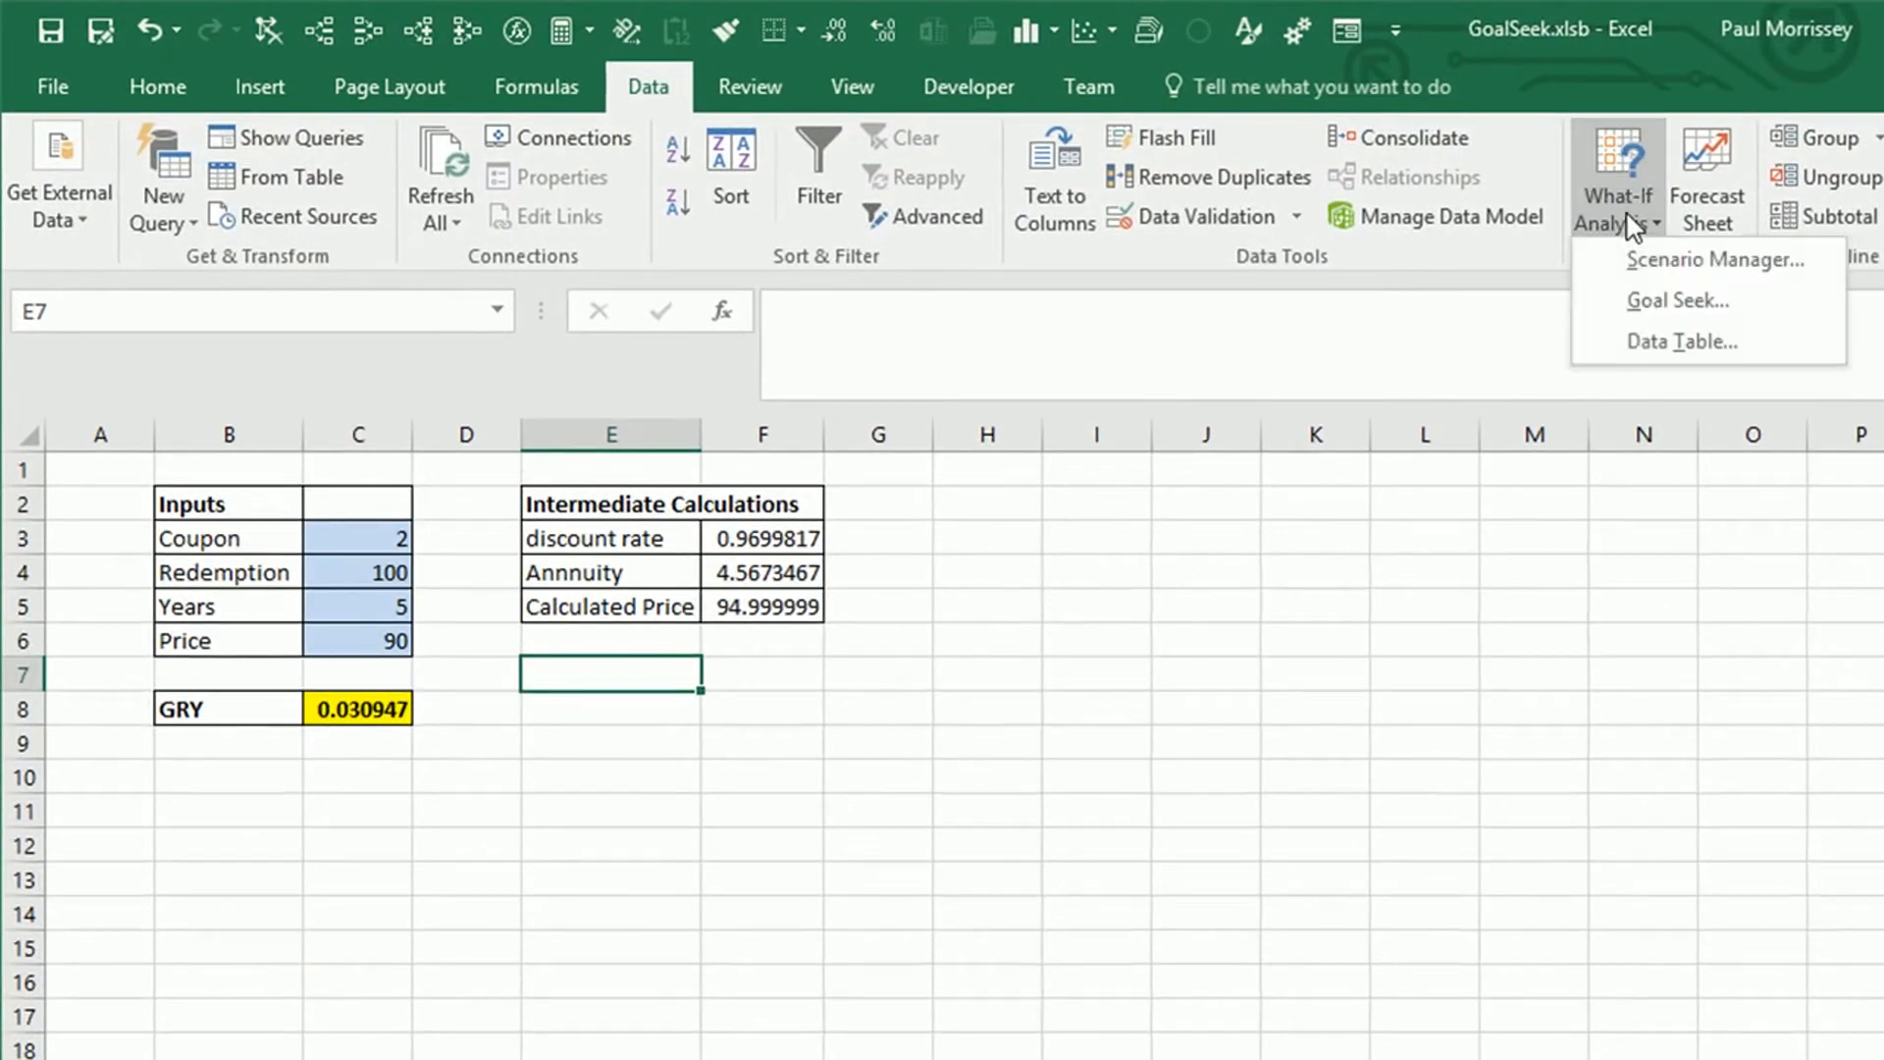
click(1659, 300)
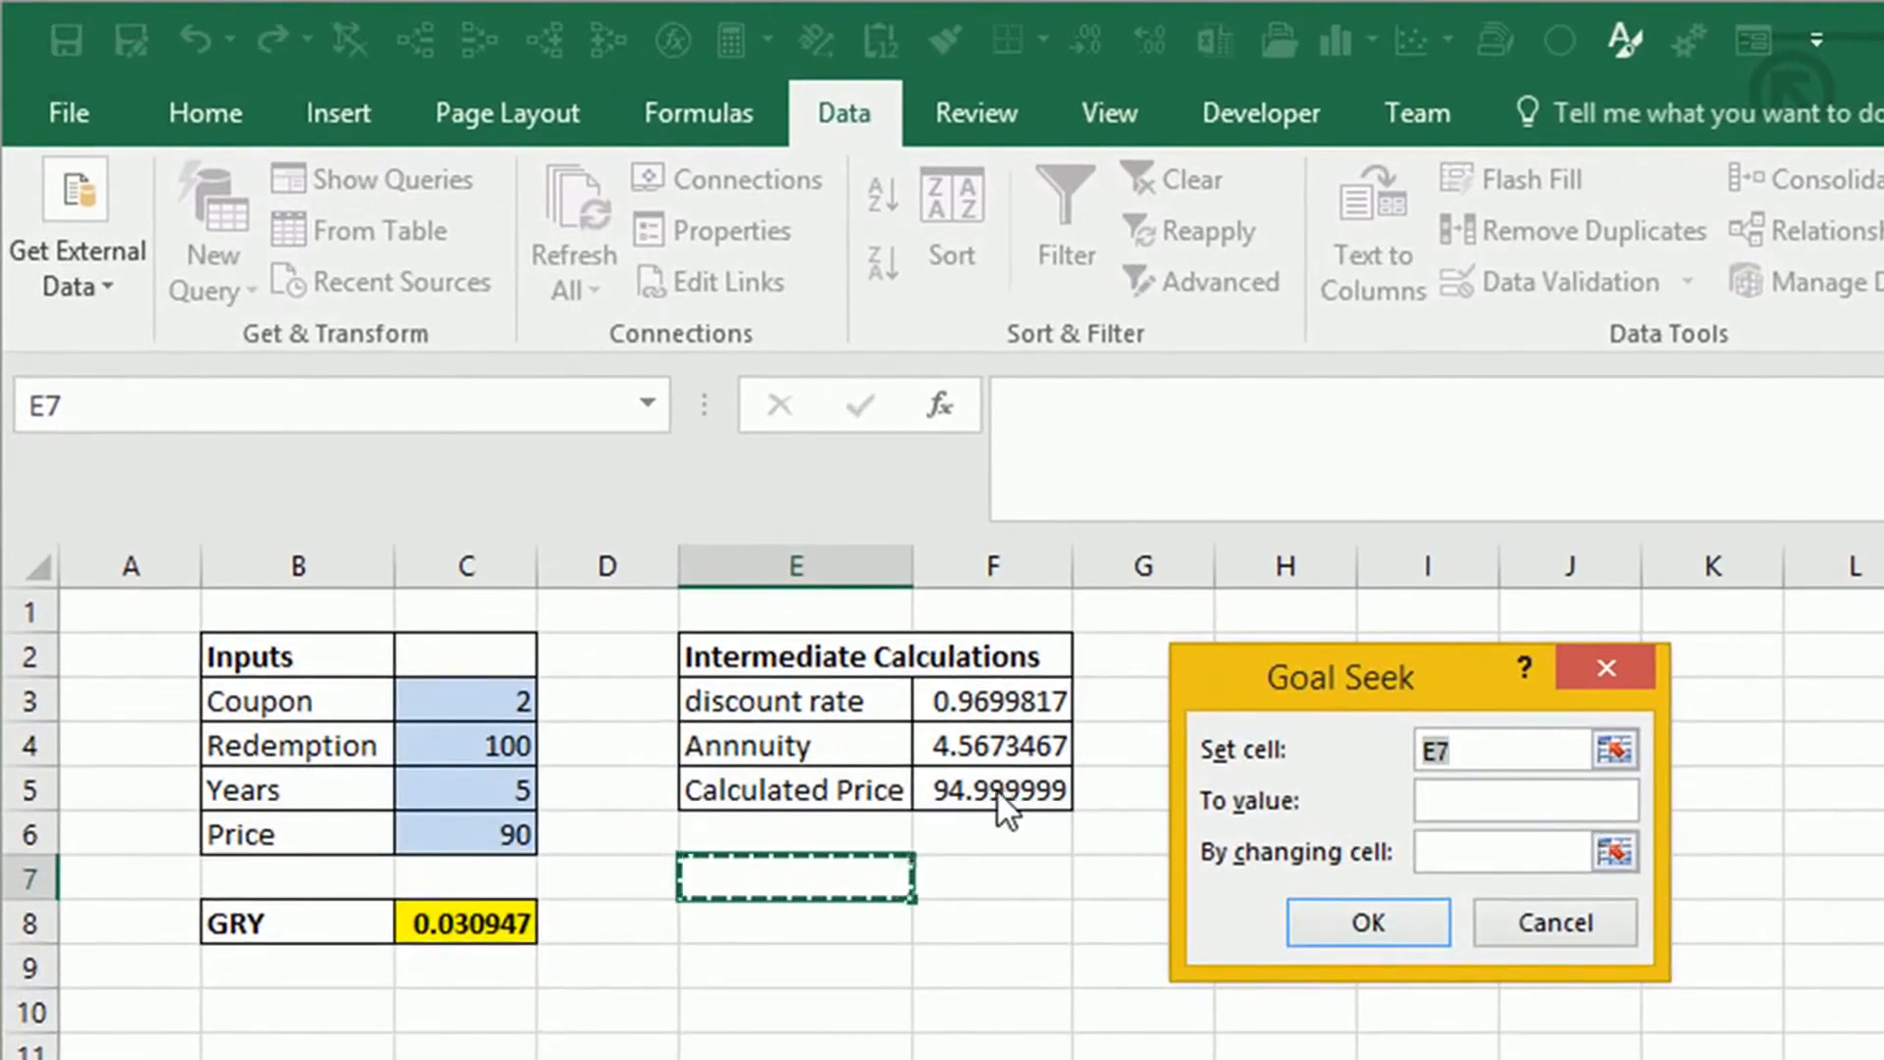
click(997, 787)
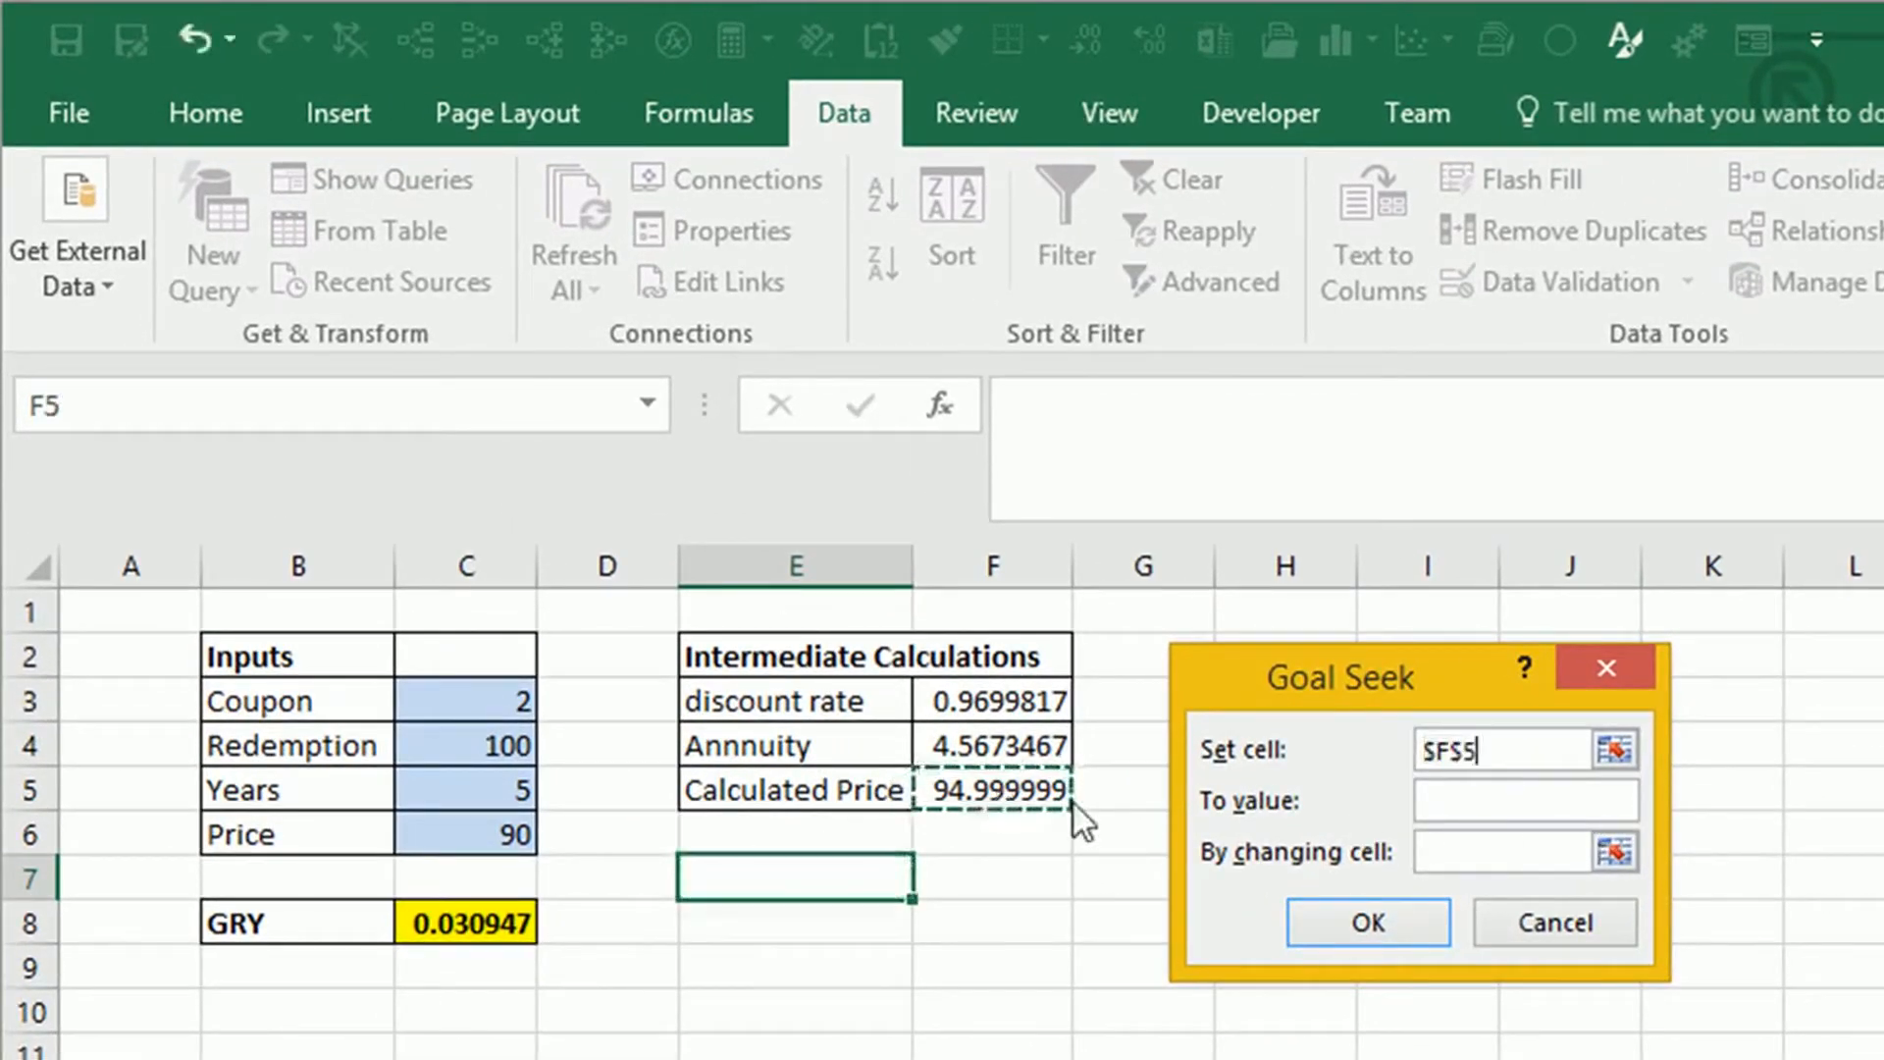
click(1612, 798)
text(90)
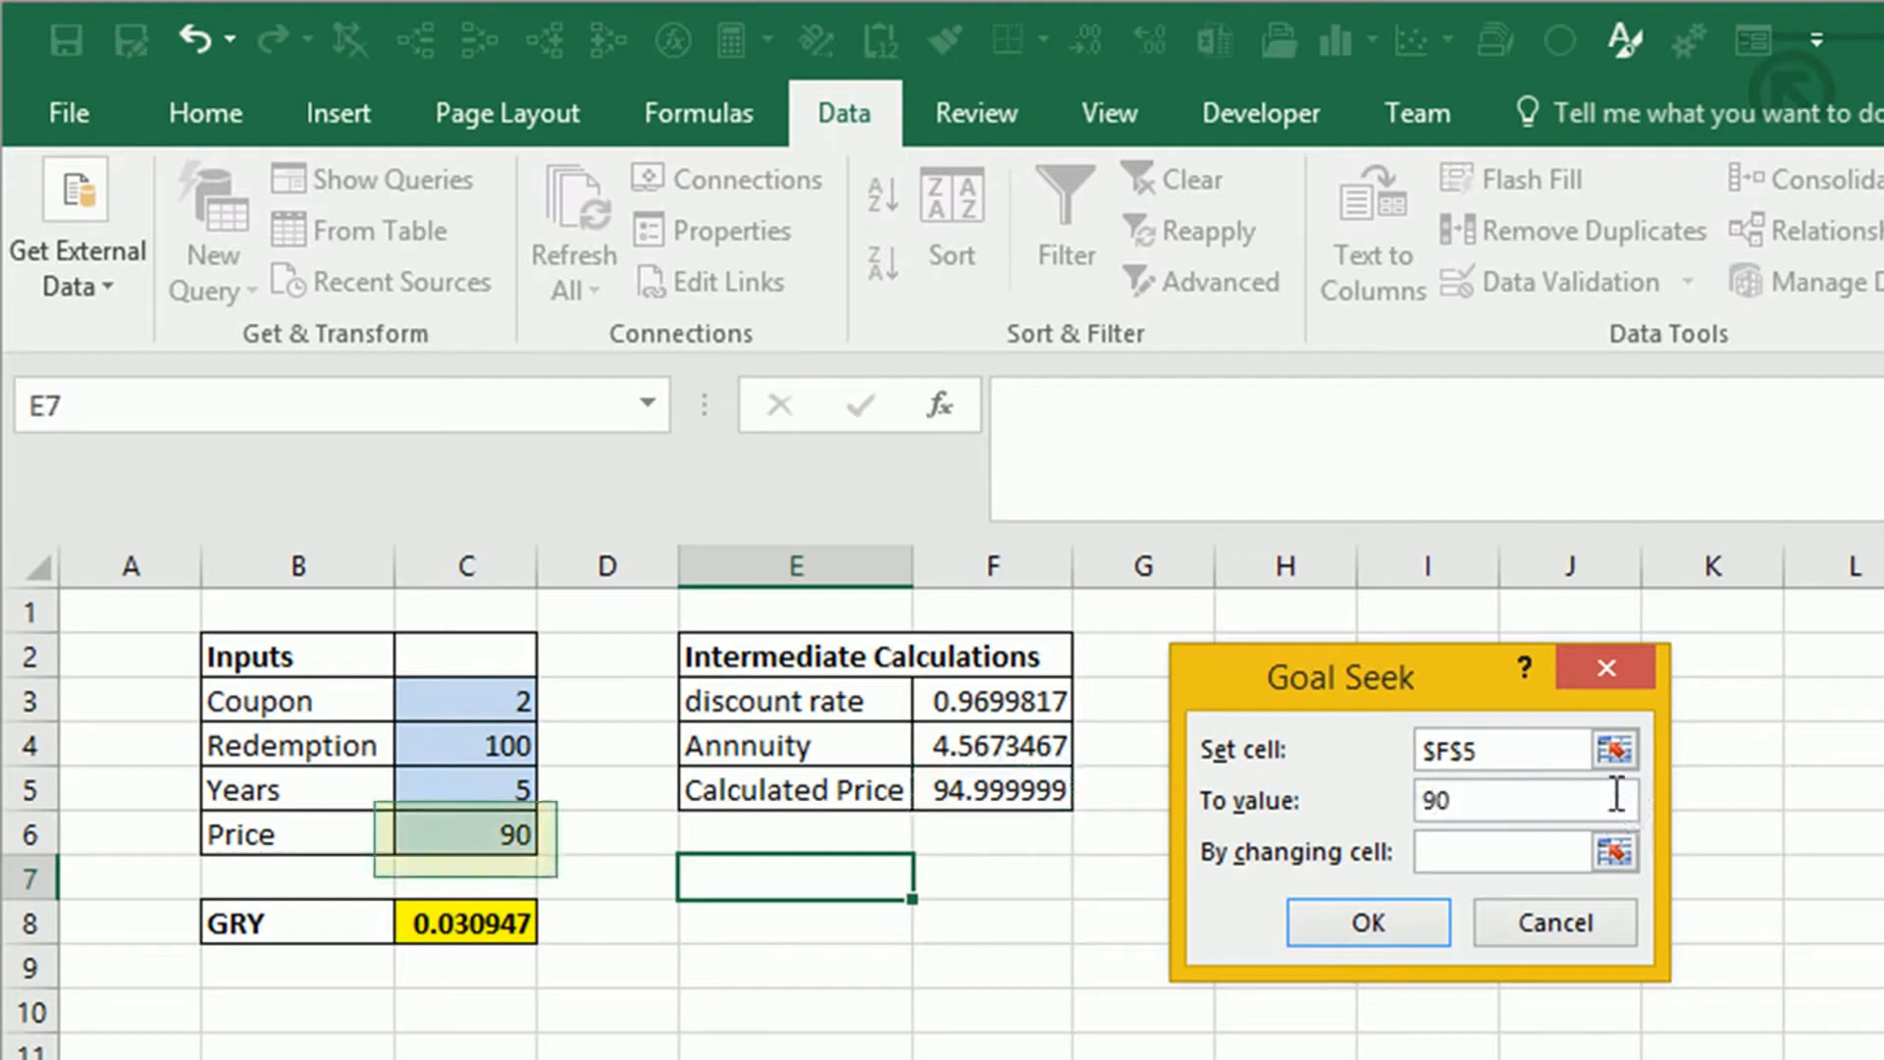
click(1614, 852)
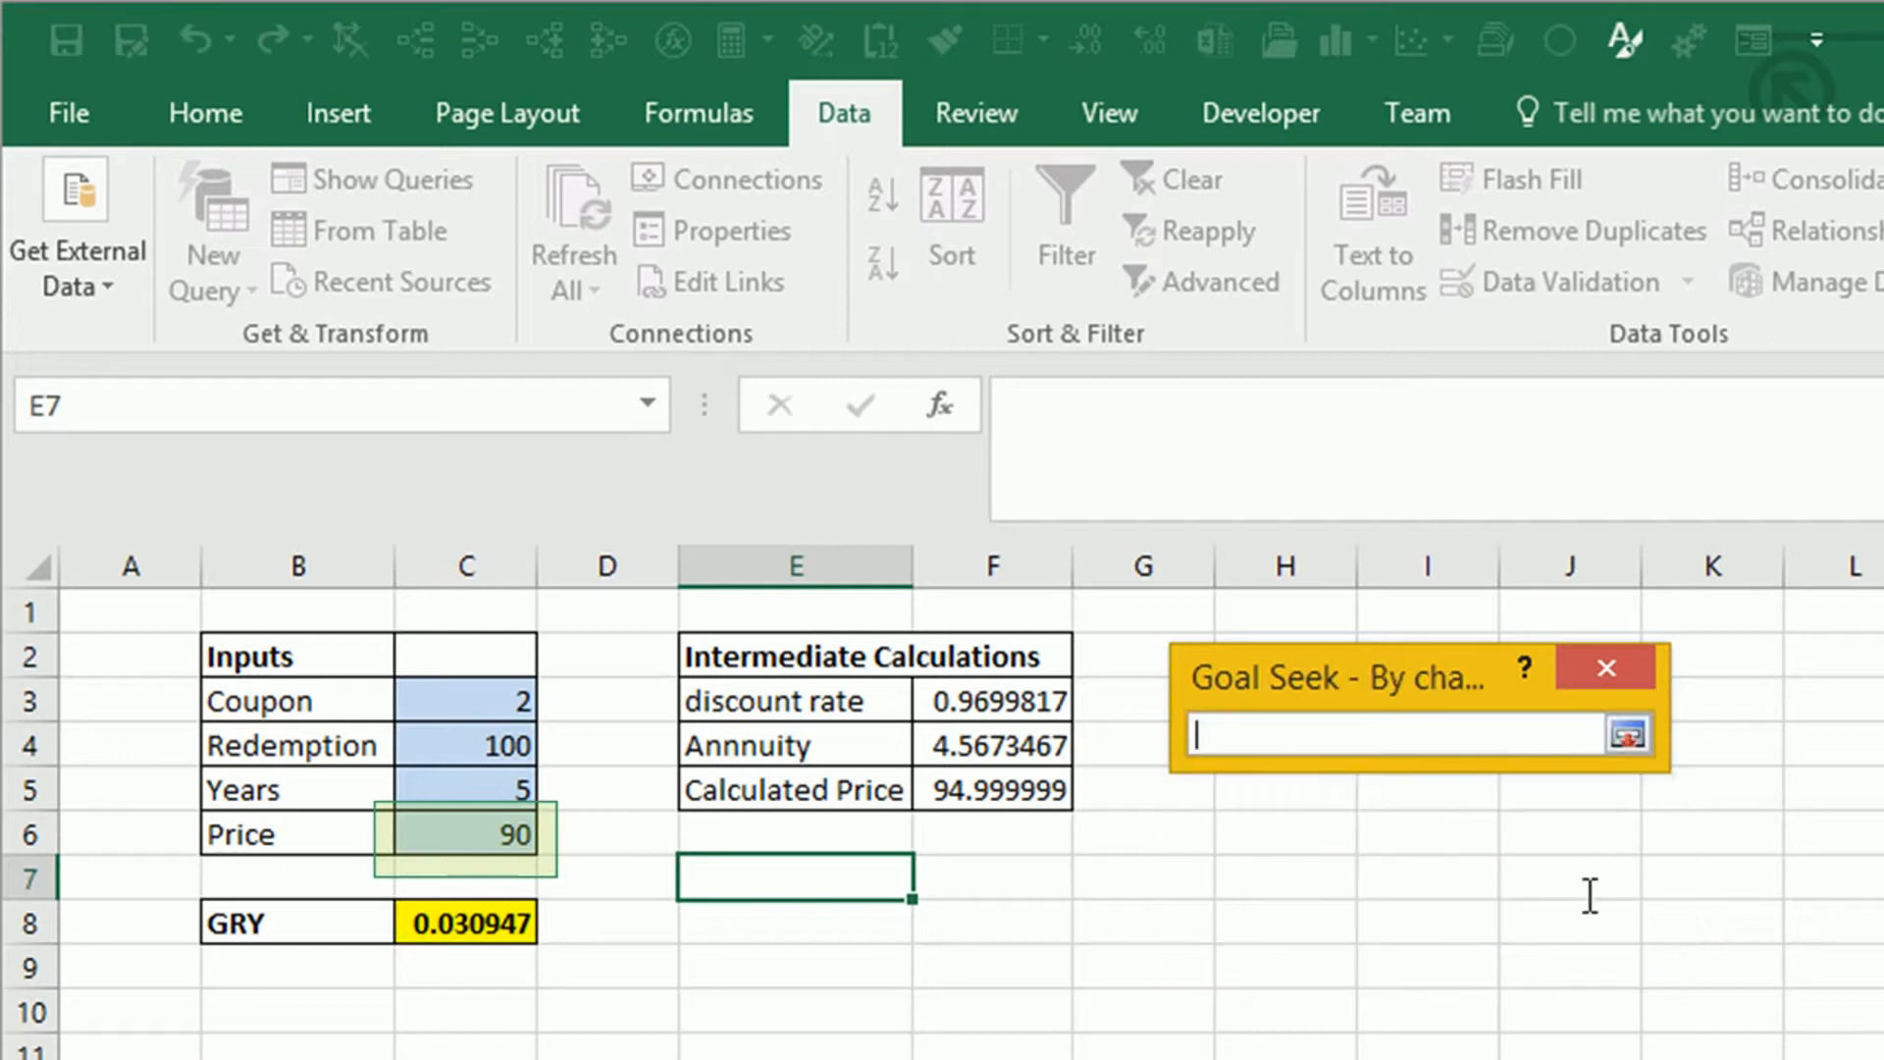
click(453, 925)
click(1627, 735)
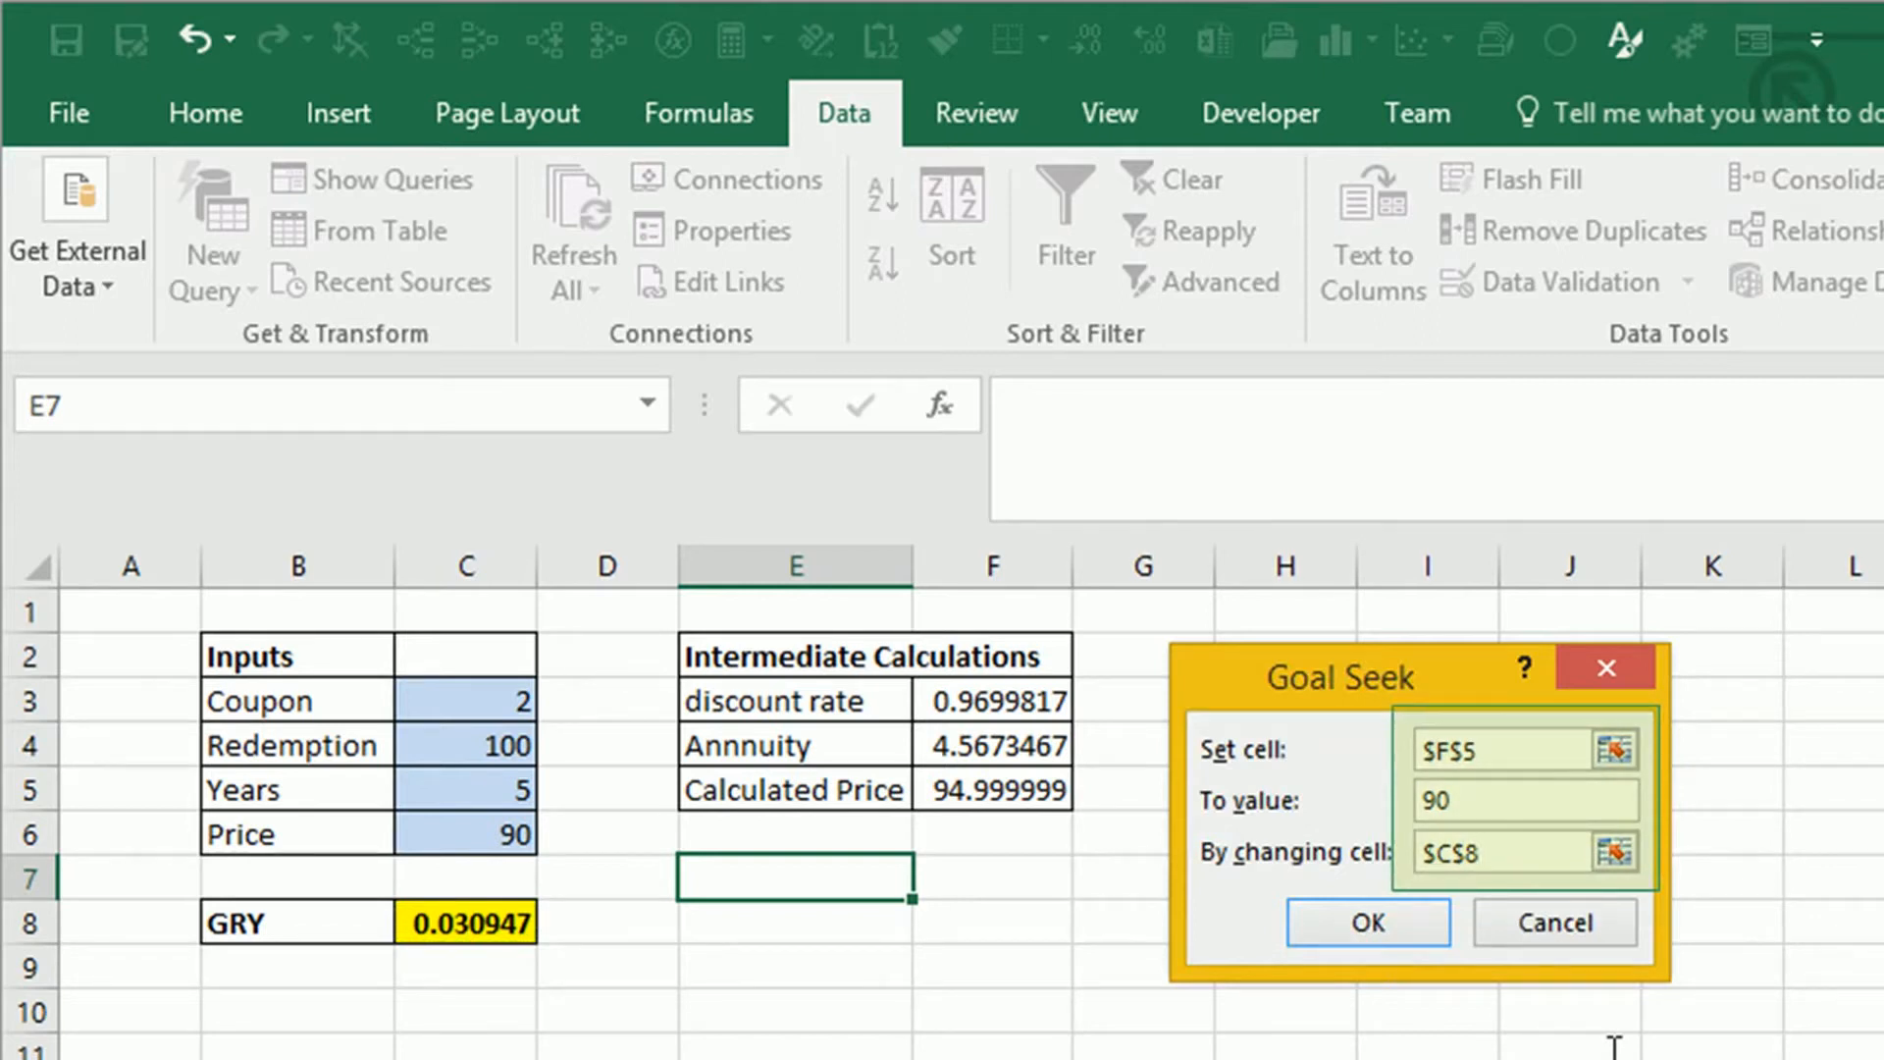
click(1350, 923)
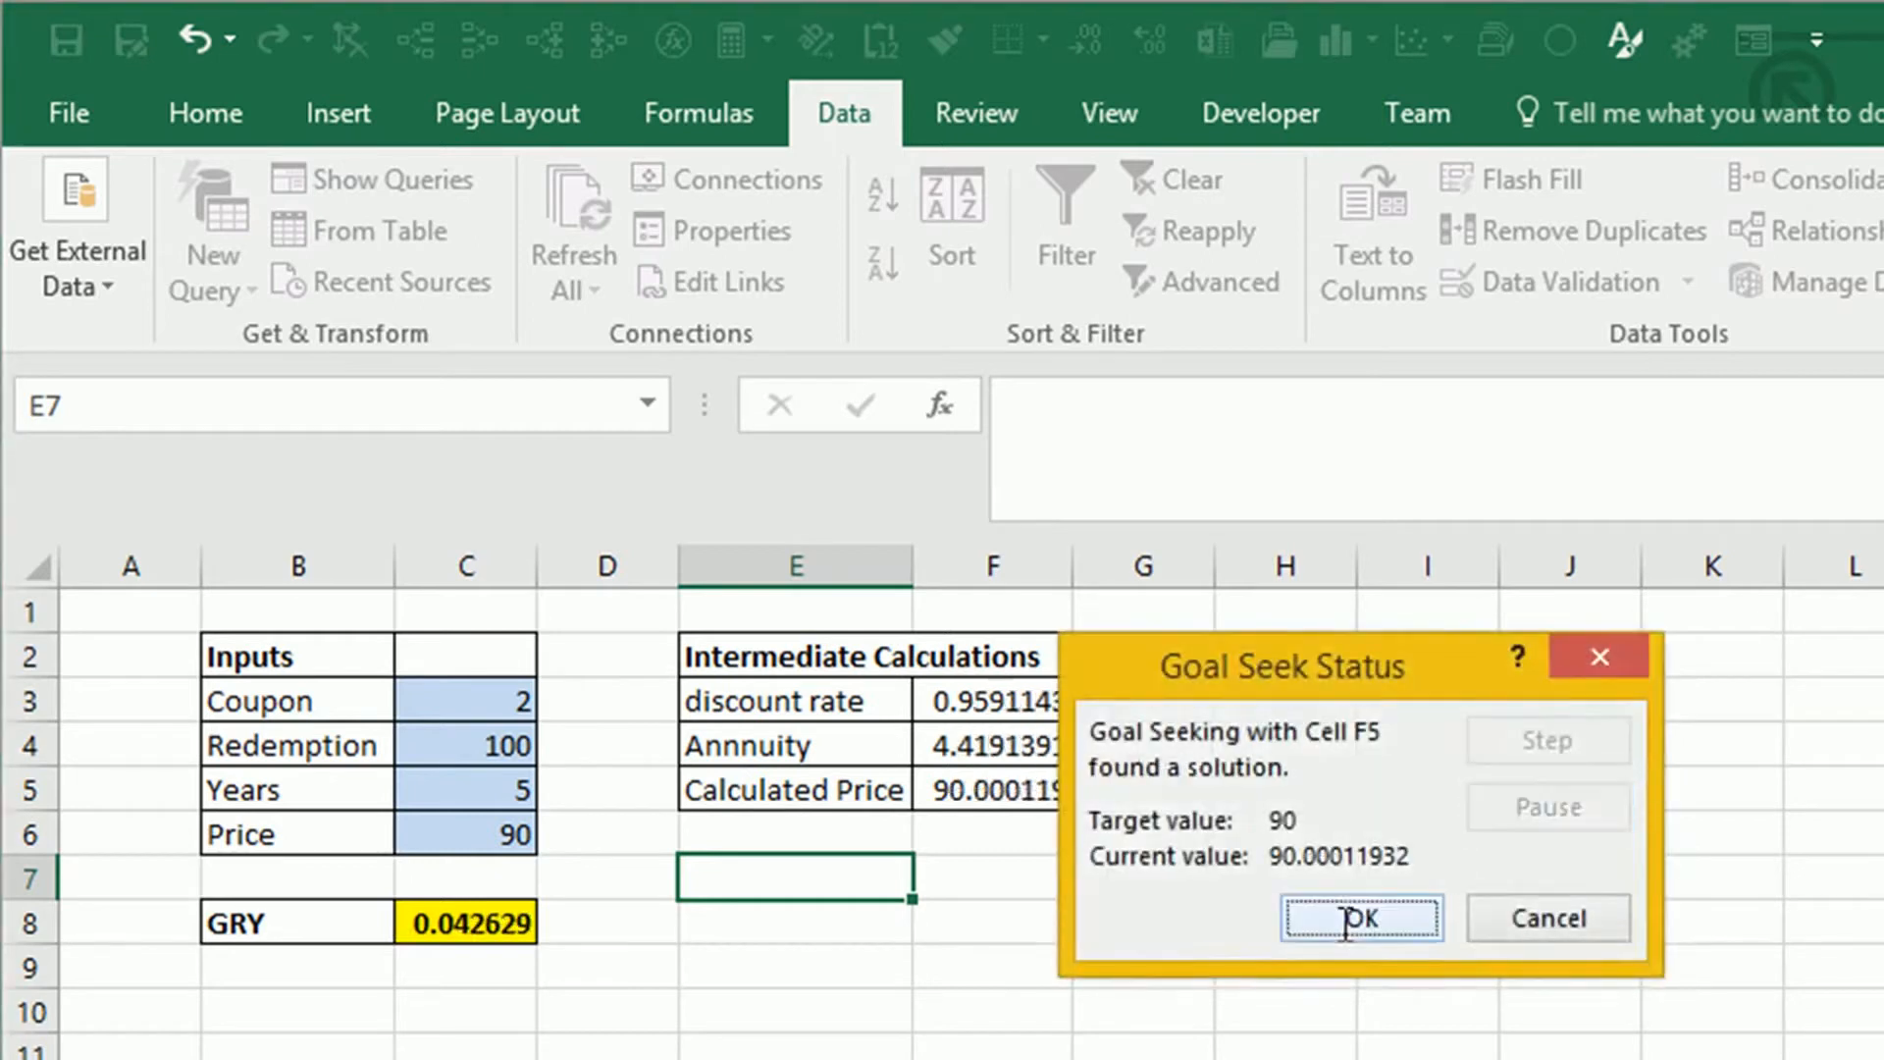
click(1346, 923)
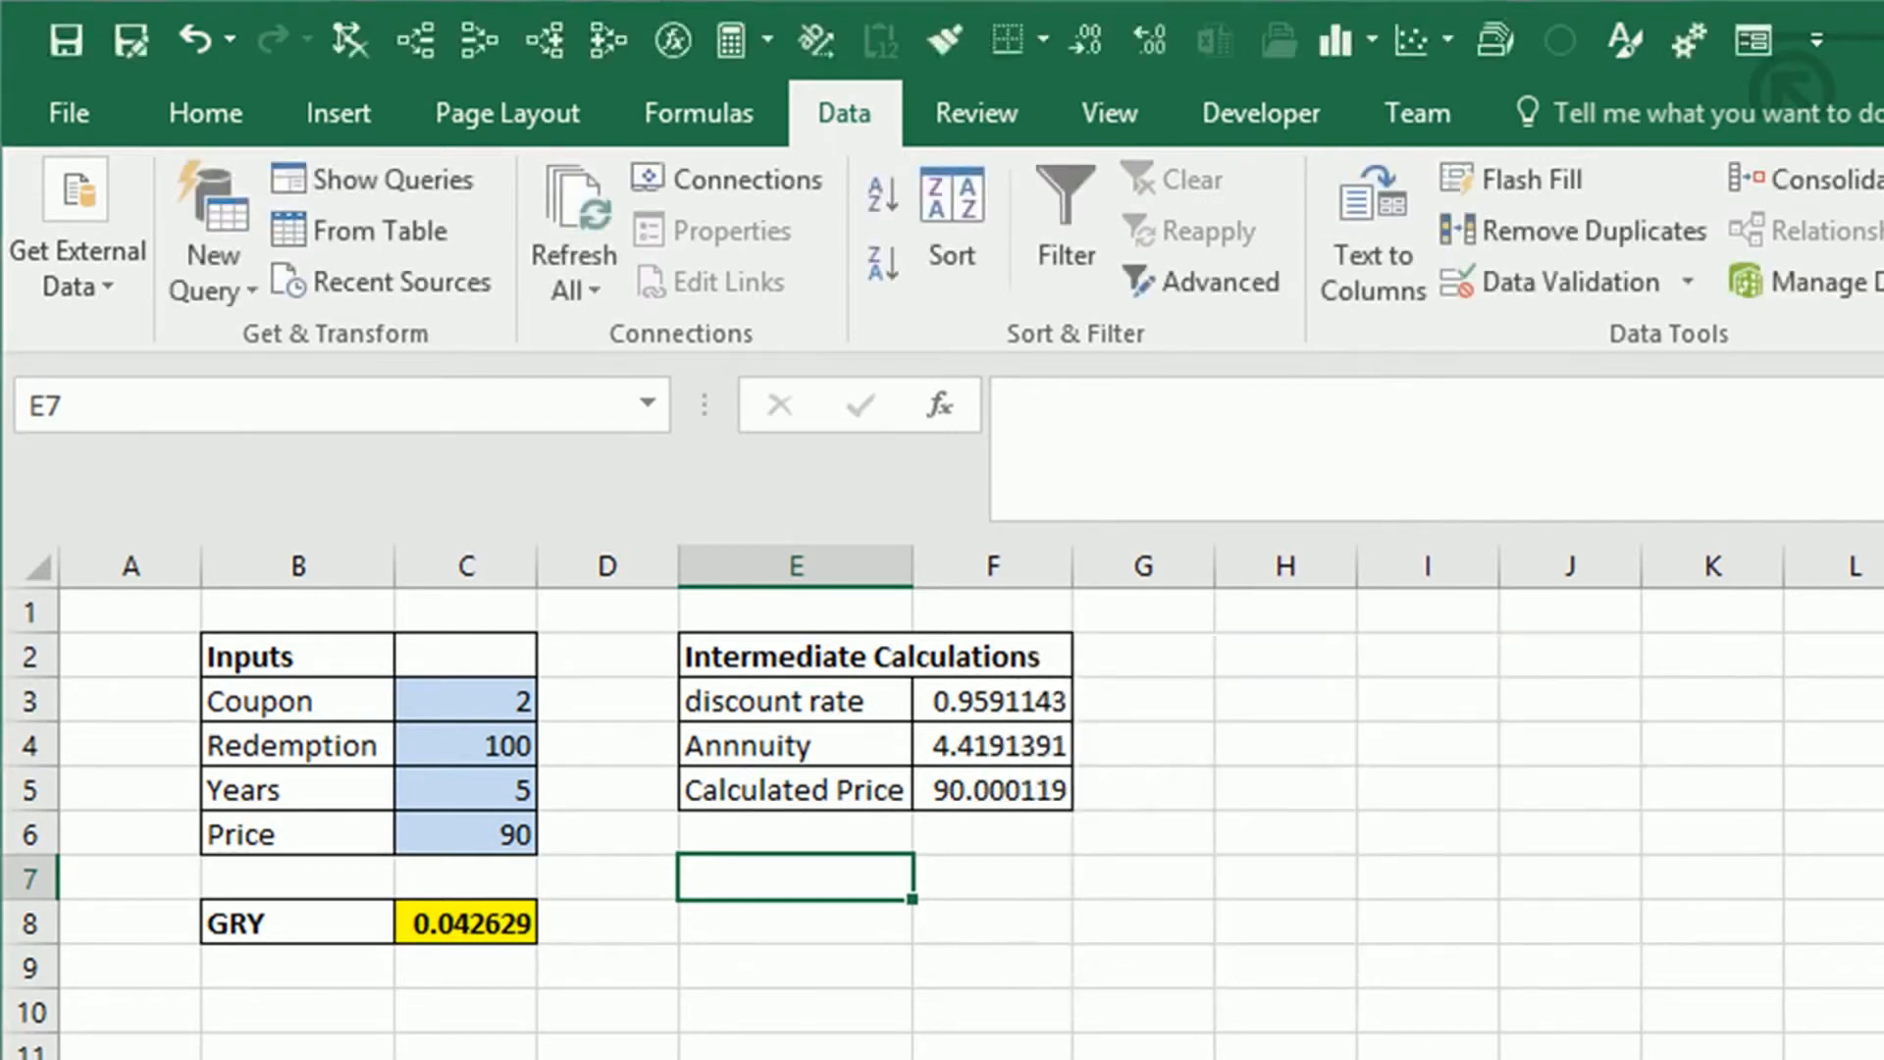
click(737, 998)
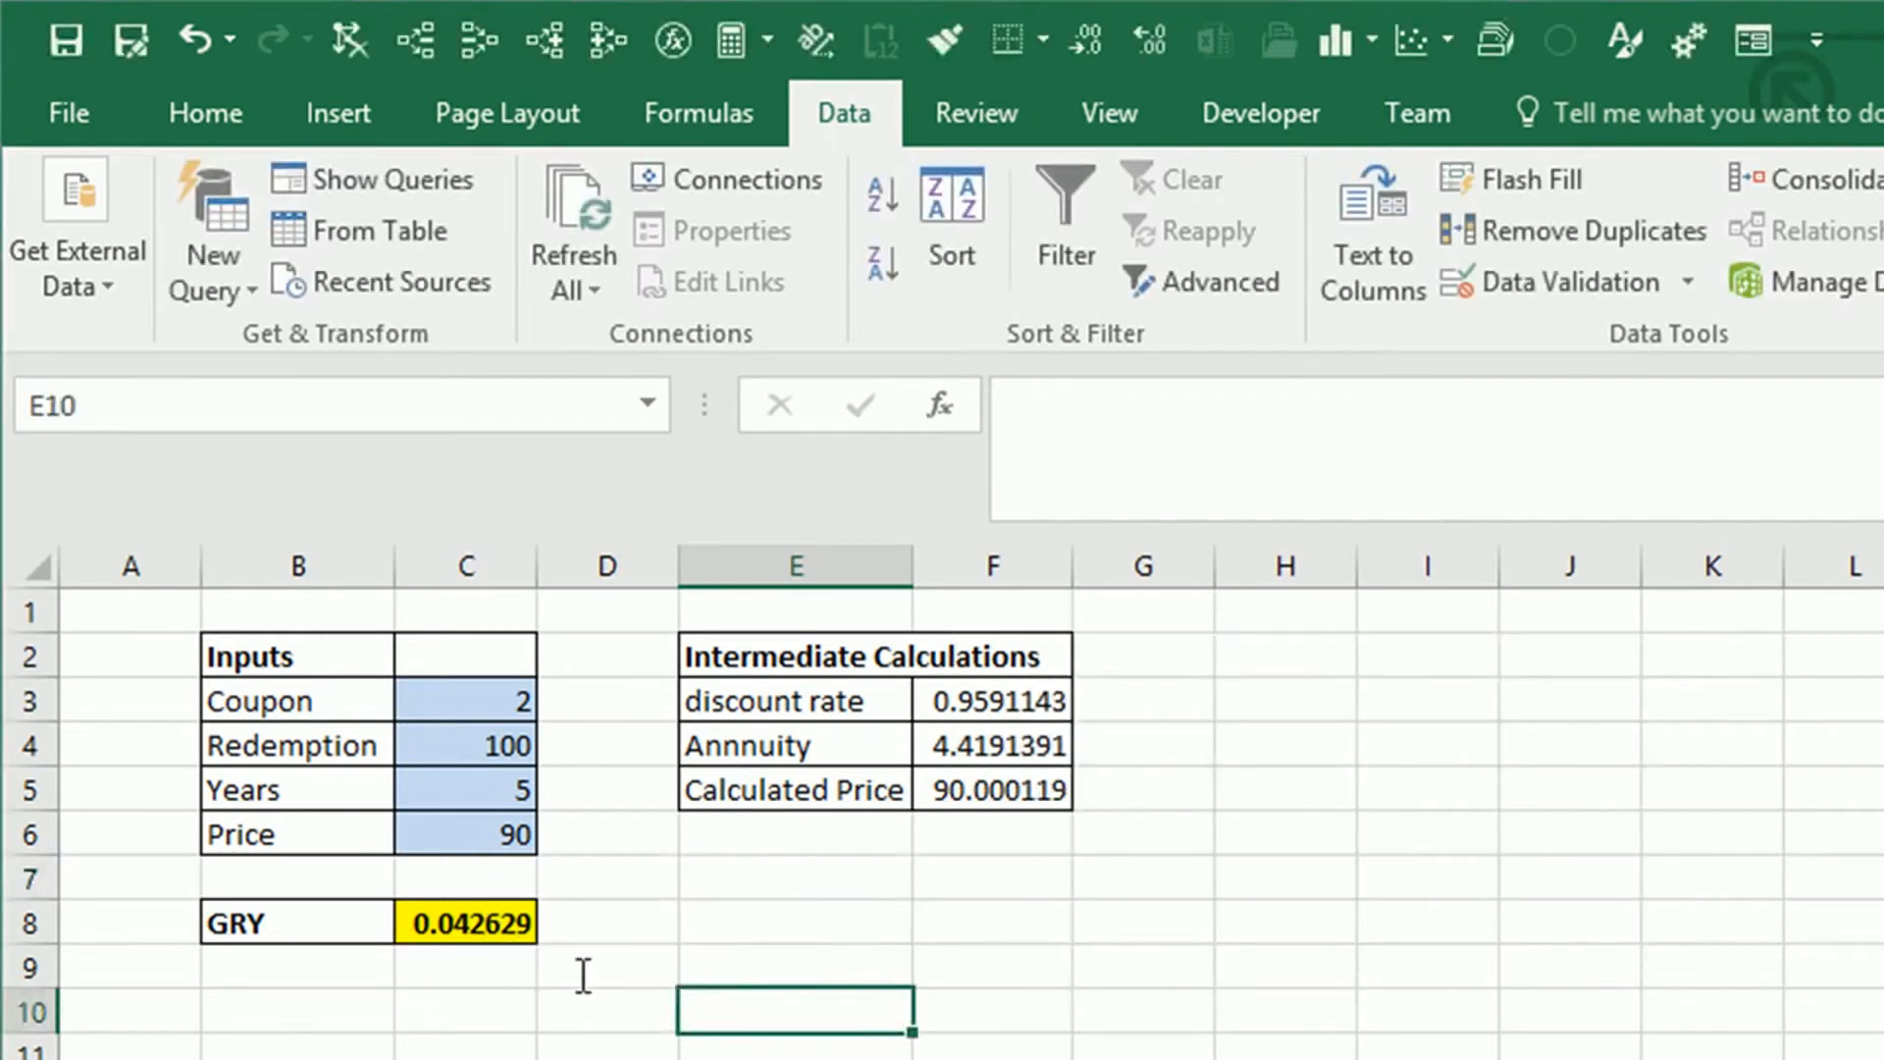
click(1018, 967)
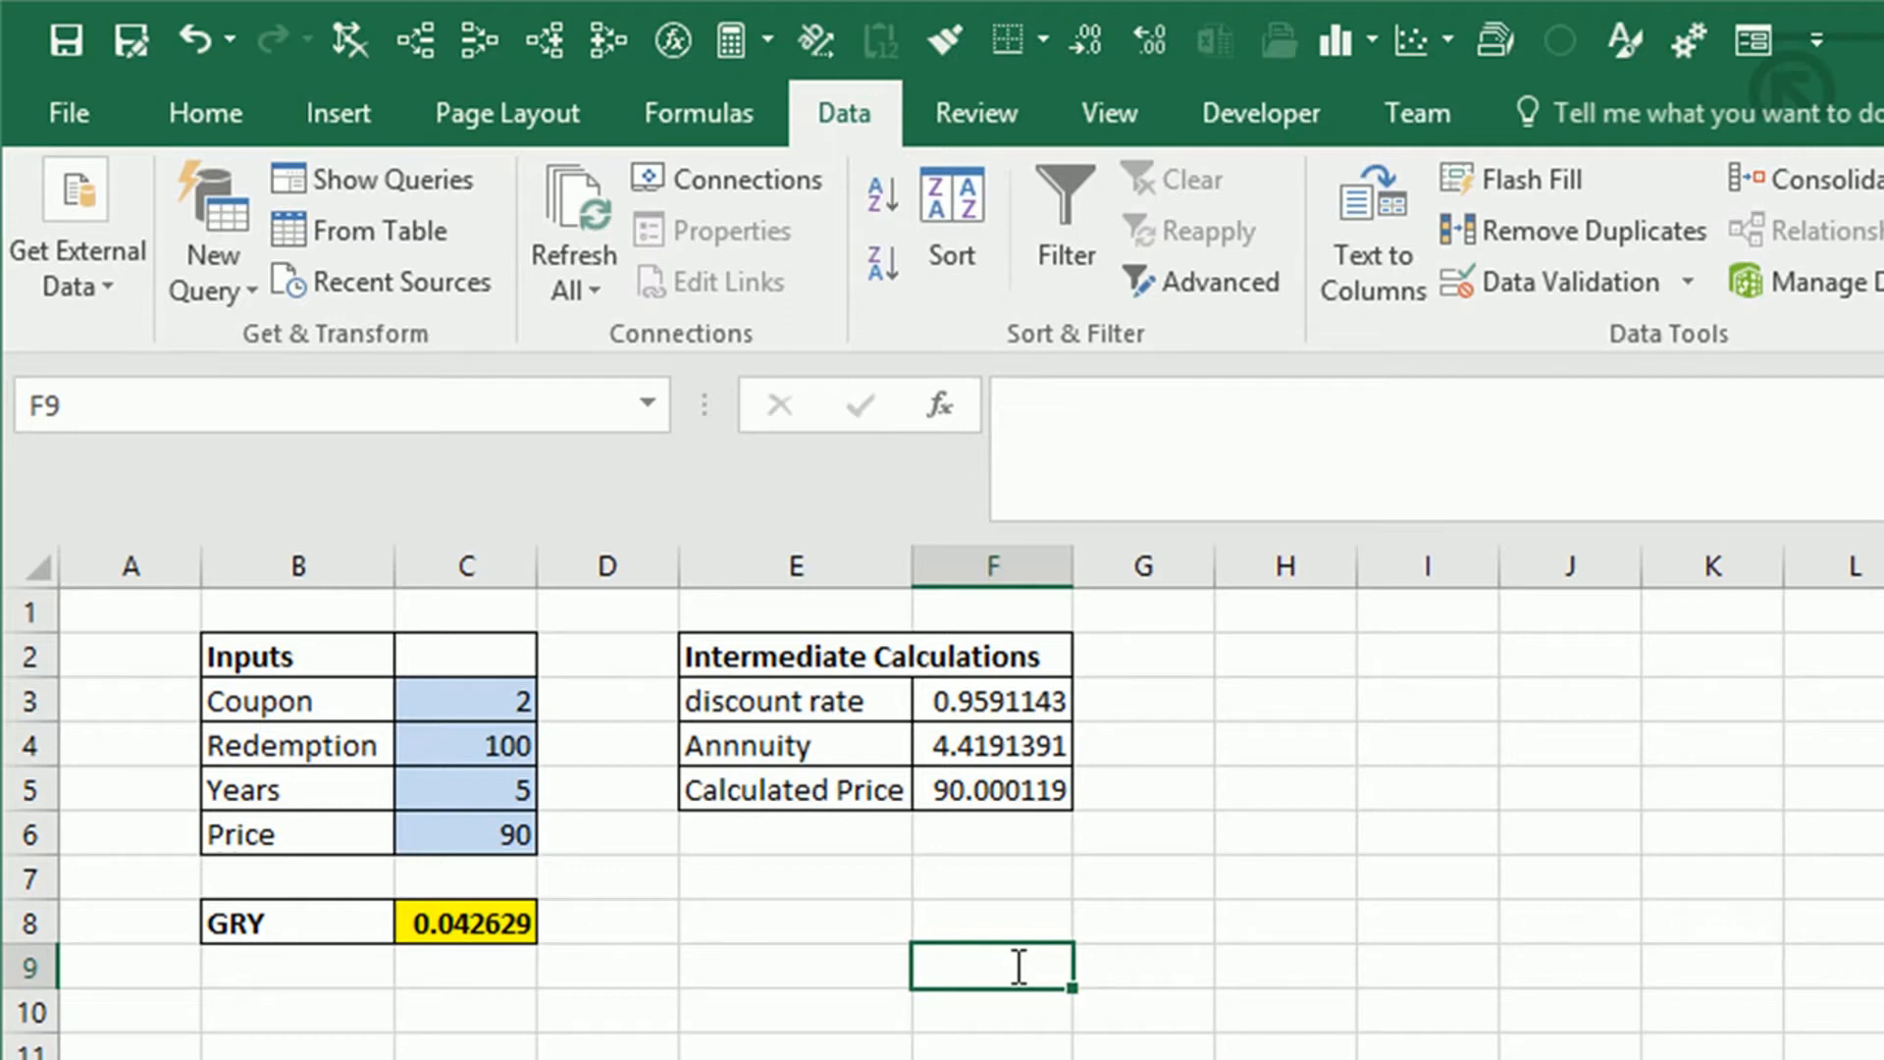
click(1116, 967)
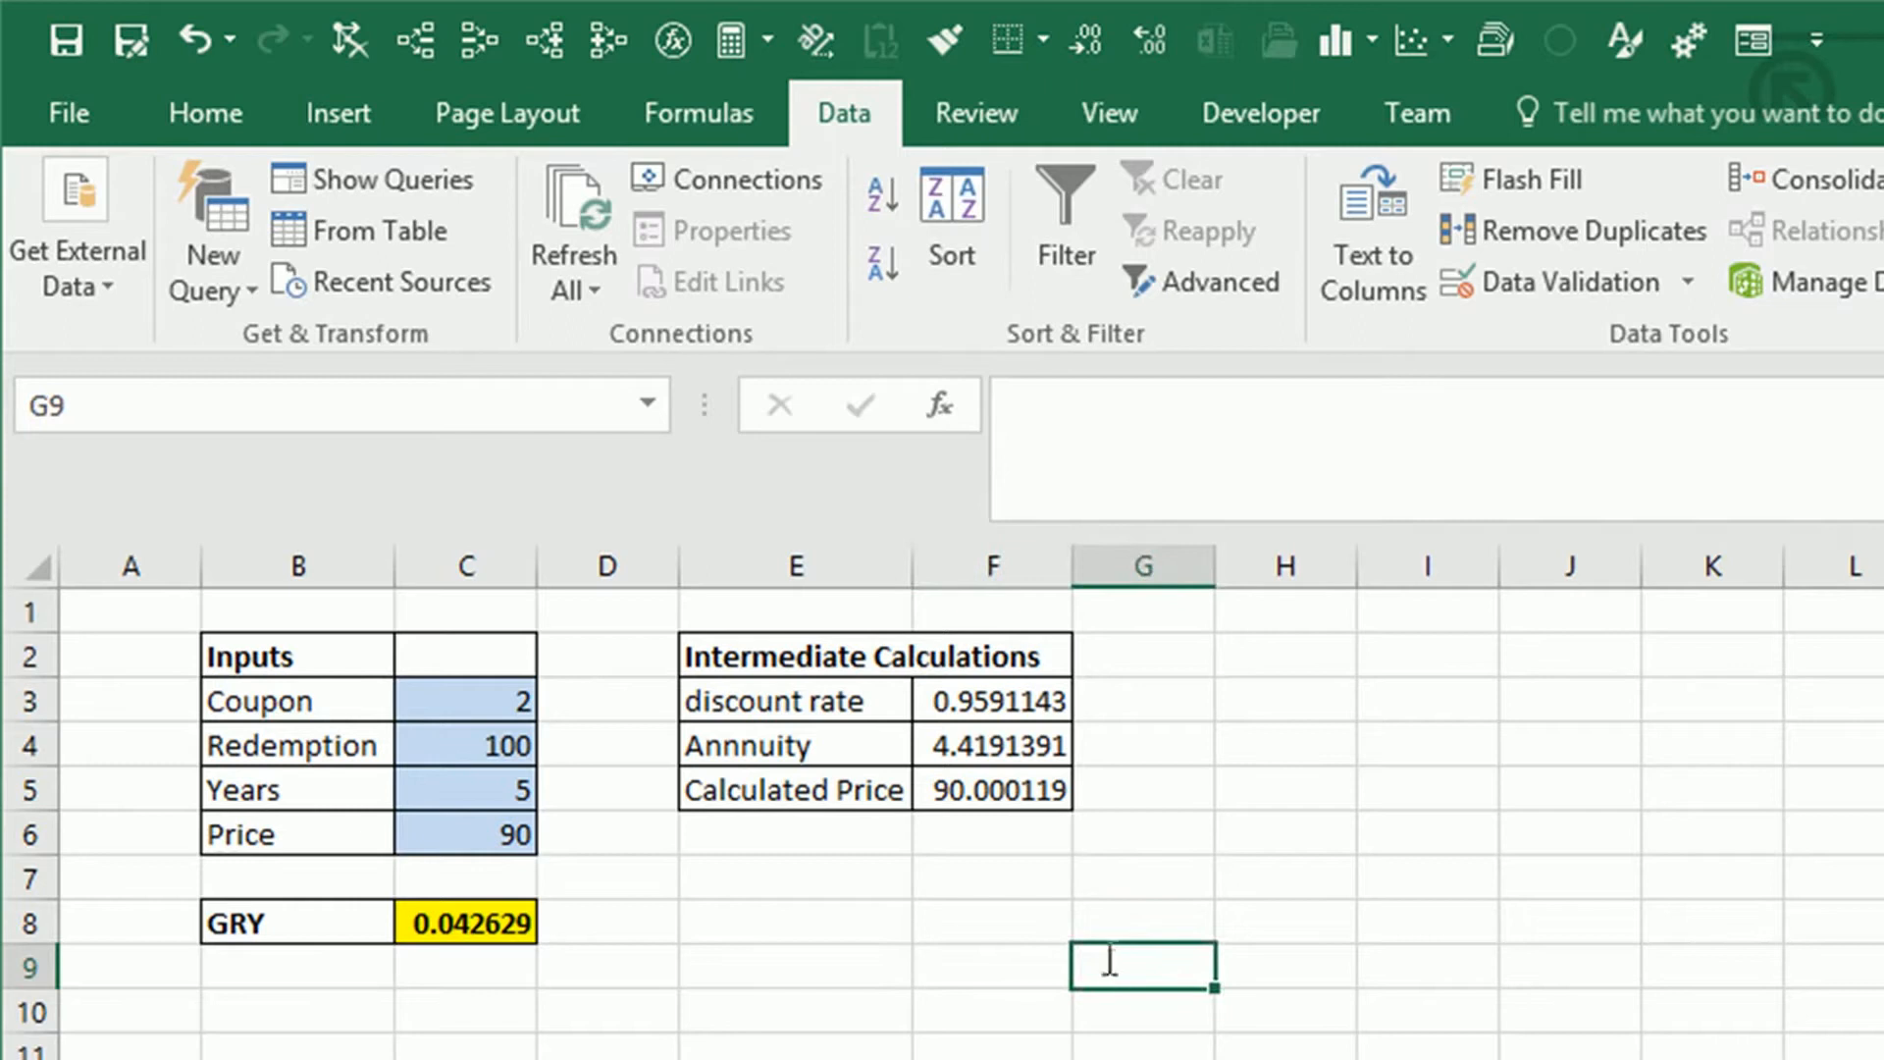
Step: Enter the heading "Goal Seek Parameters" in cell E7 and make it bold
click(812, 870)
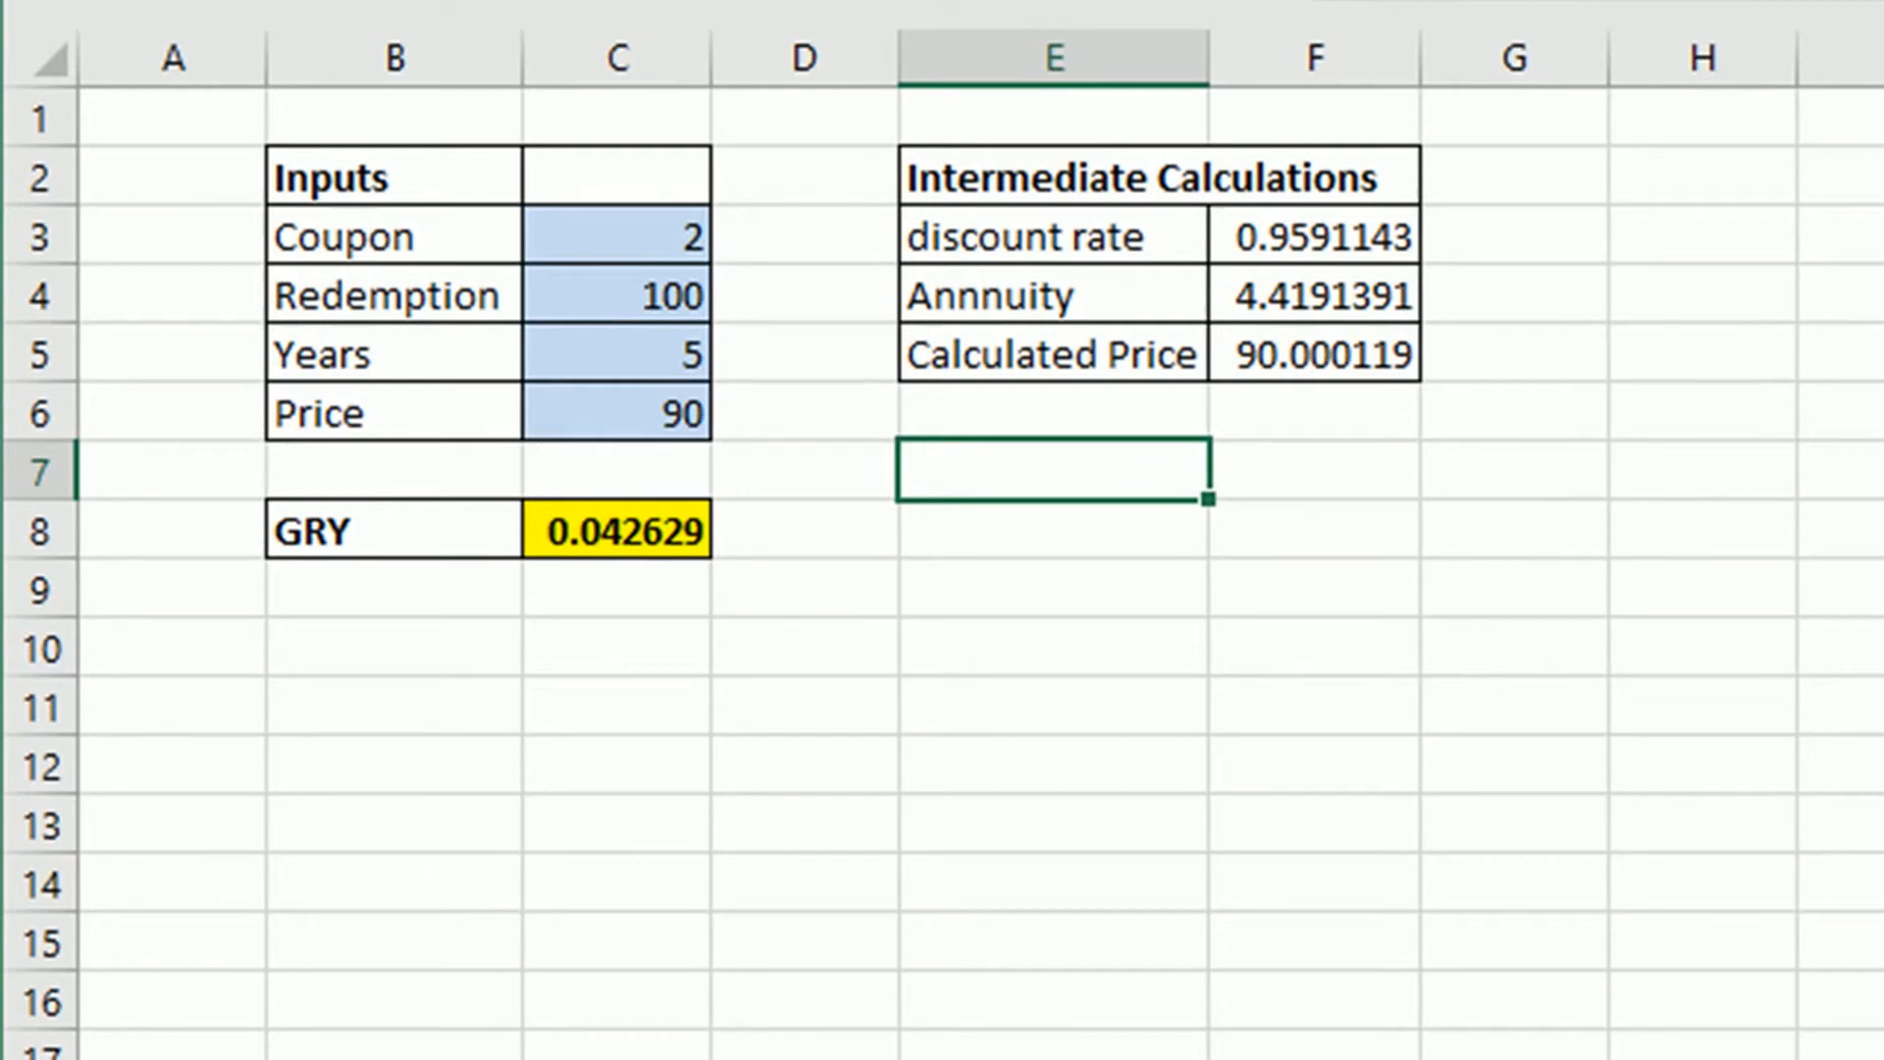
text(Goa)
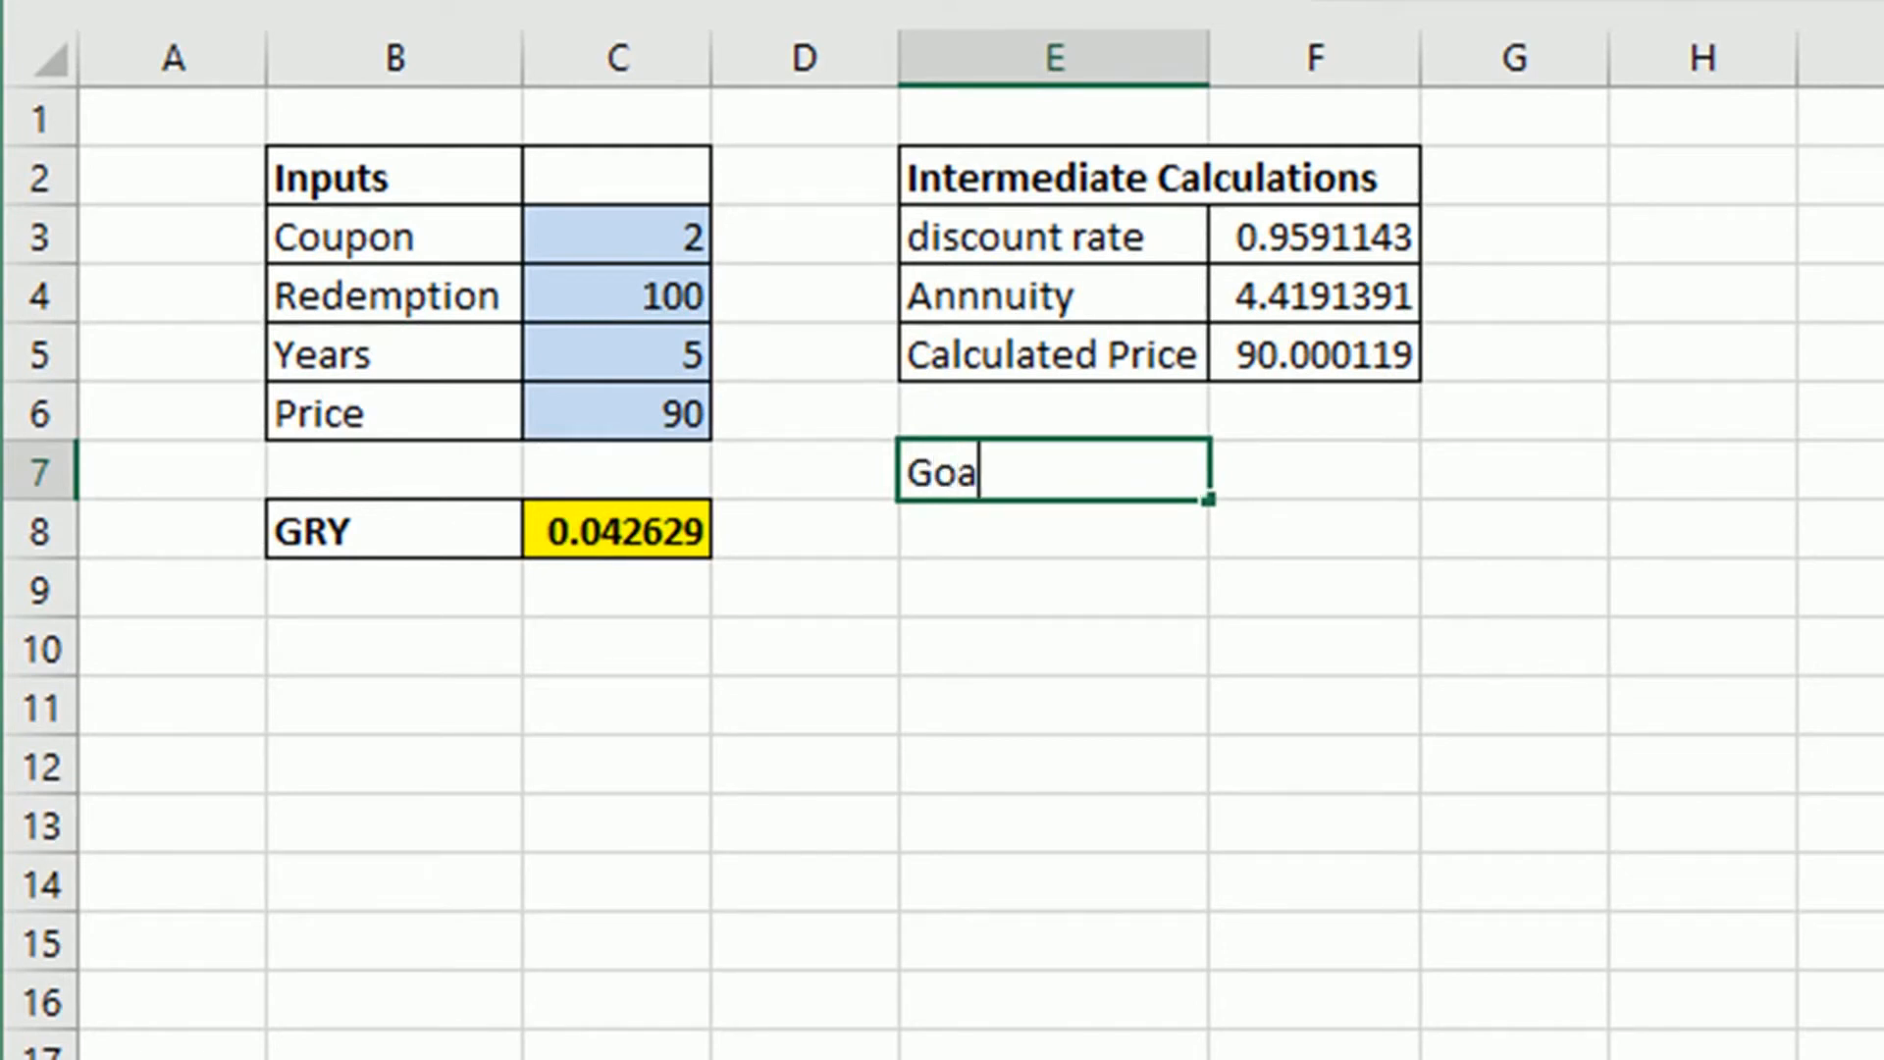
text(l Seek Par)
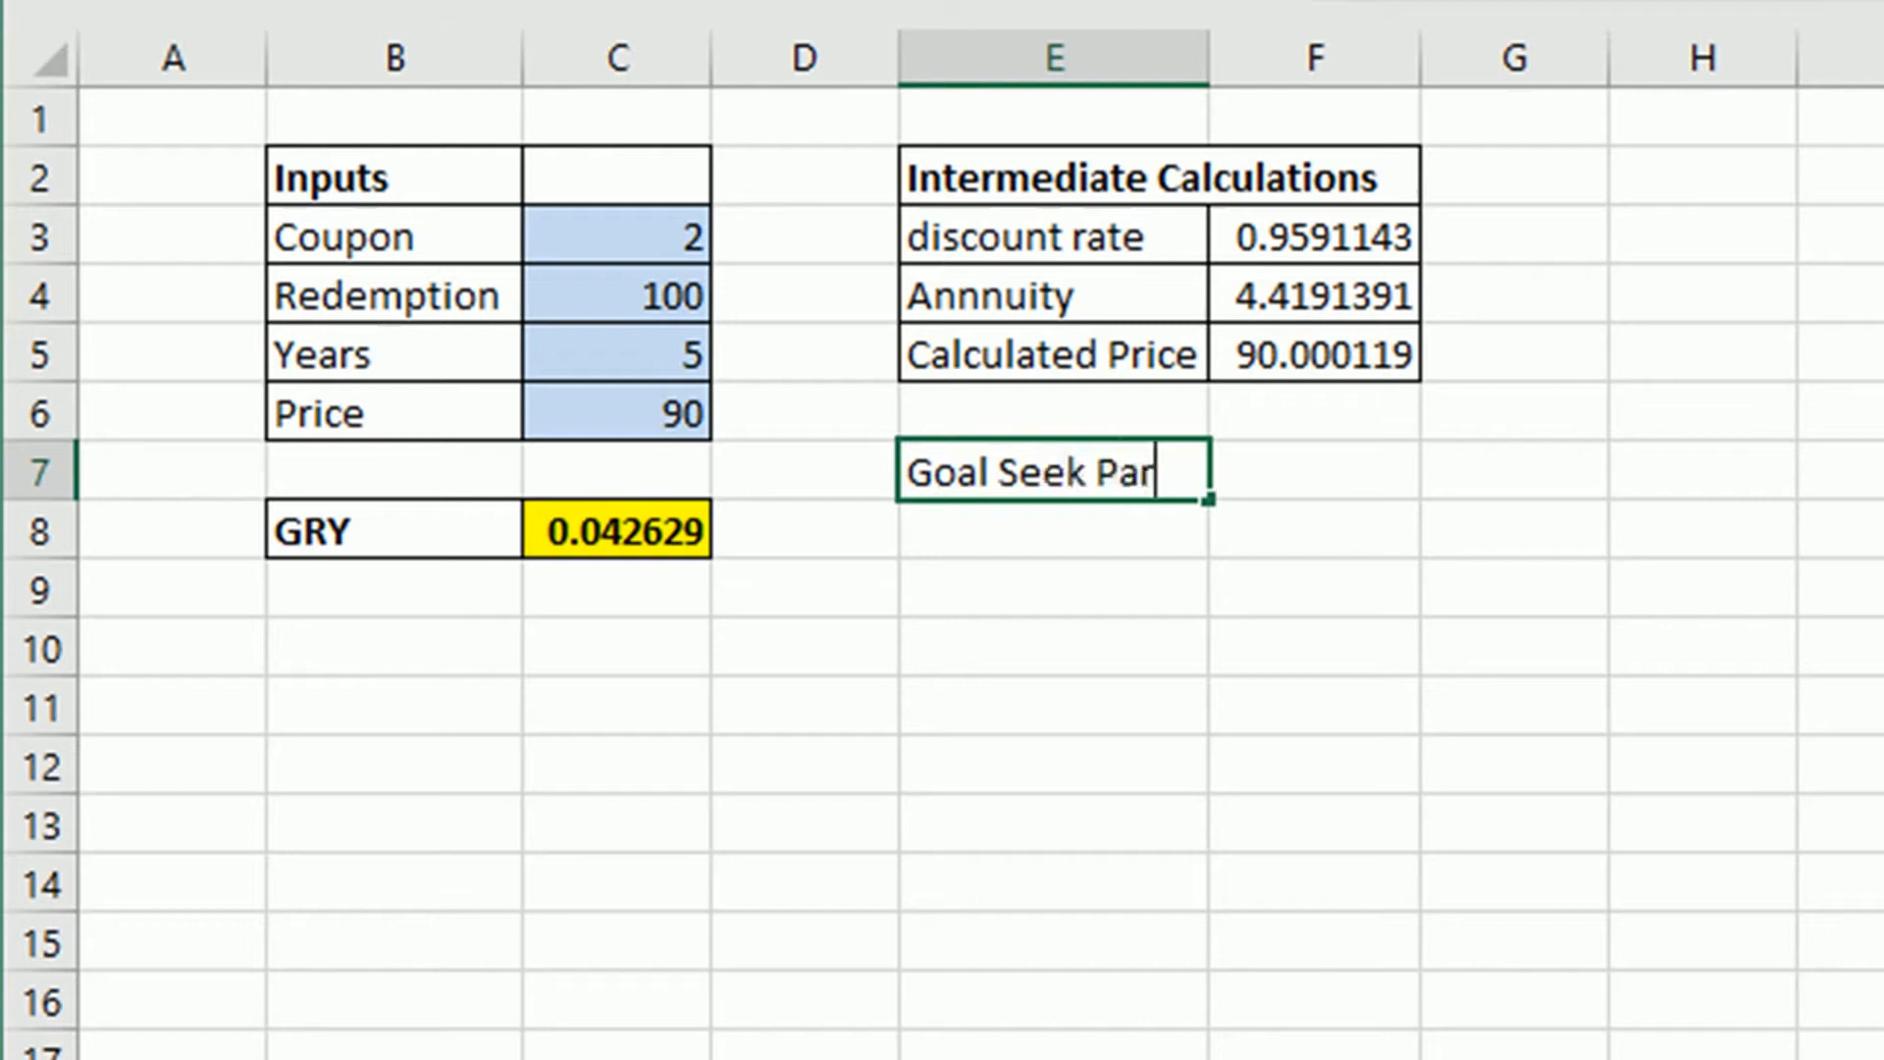
text(ameters)
key(Return)
click(1053, 471)
key(ctrl+b)
key(Return)
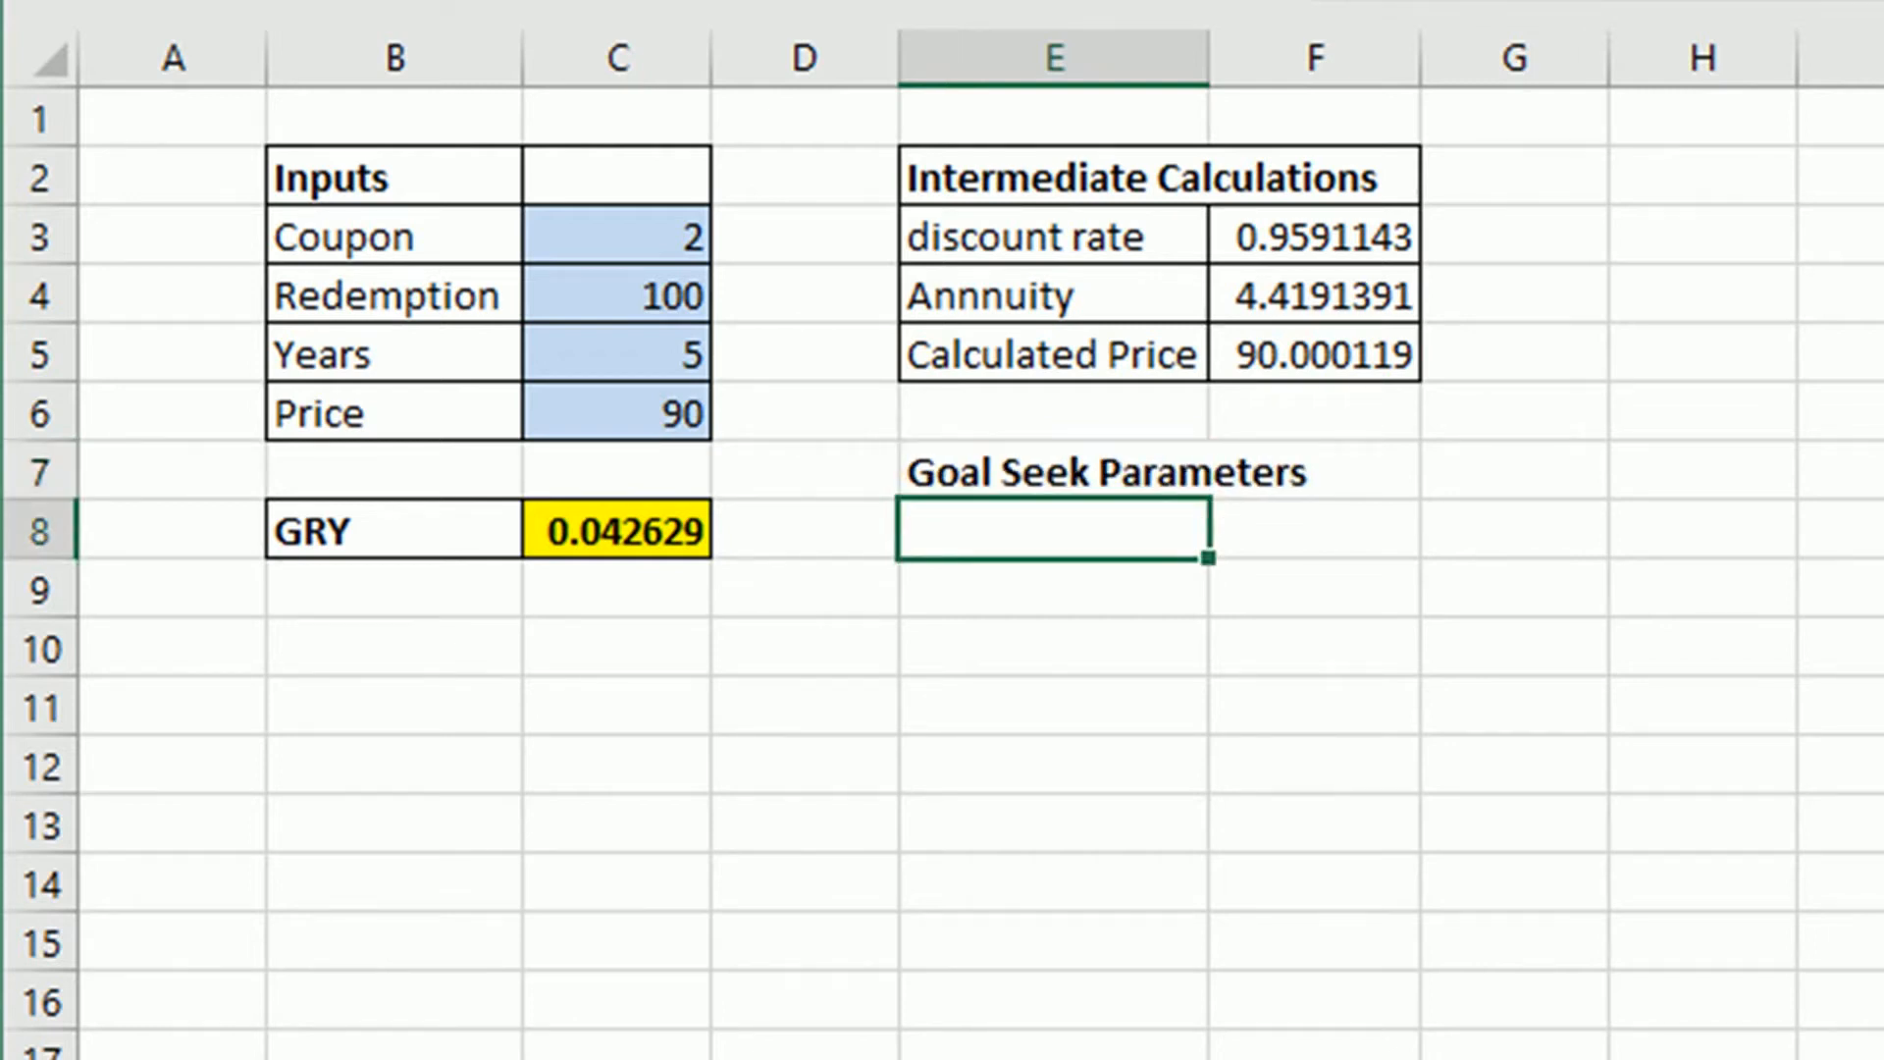
Step: Add the labels "Cell to Set", "Target" and "Cell to Change" in cells E8 to E10 below the Goal Seek Parameters heading
text(Cell)
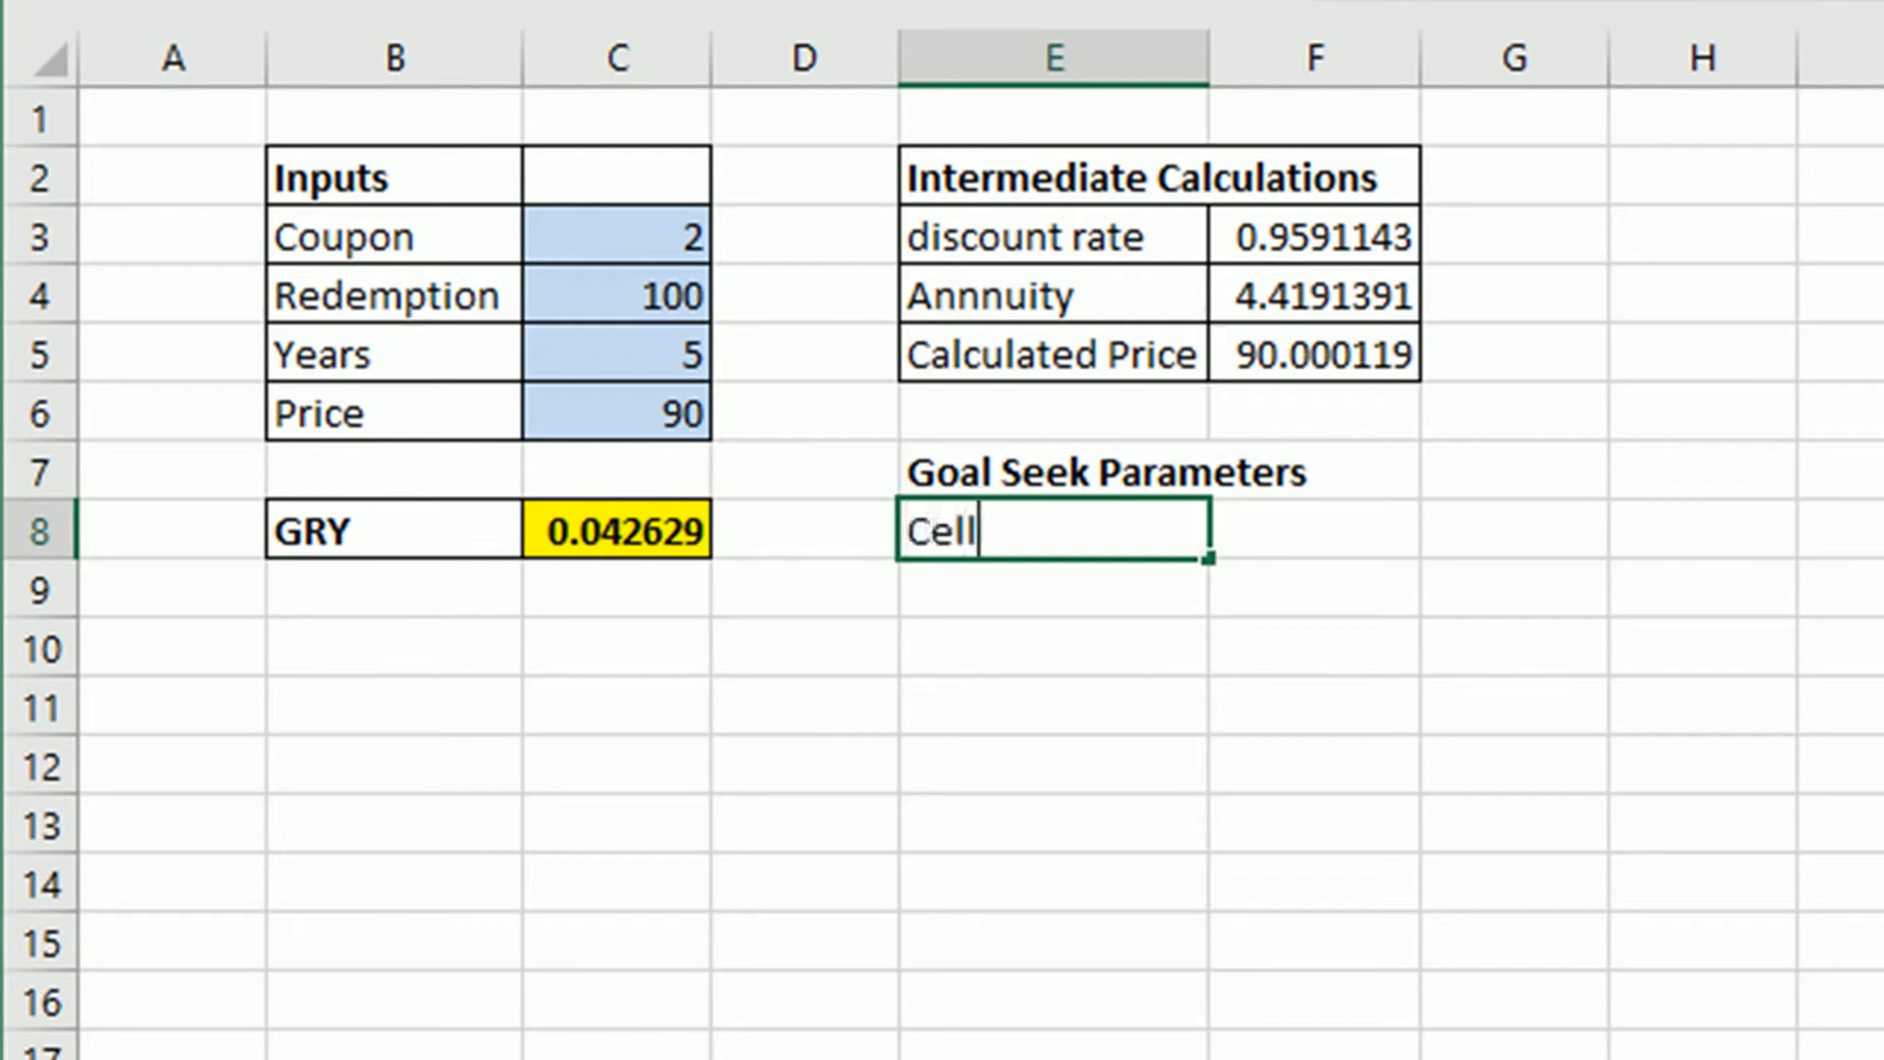
text( to Set)
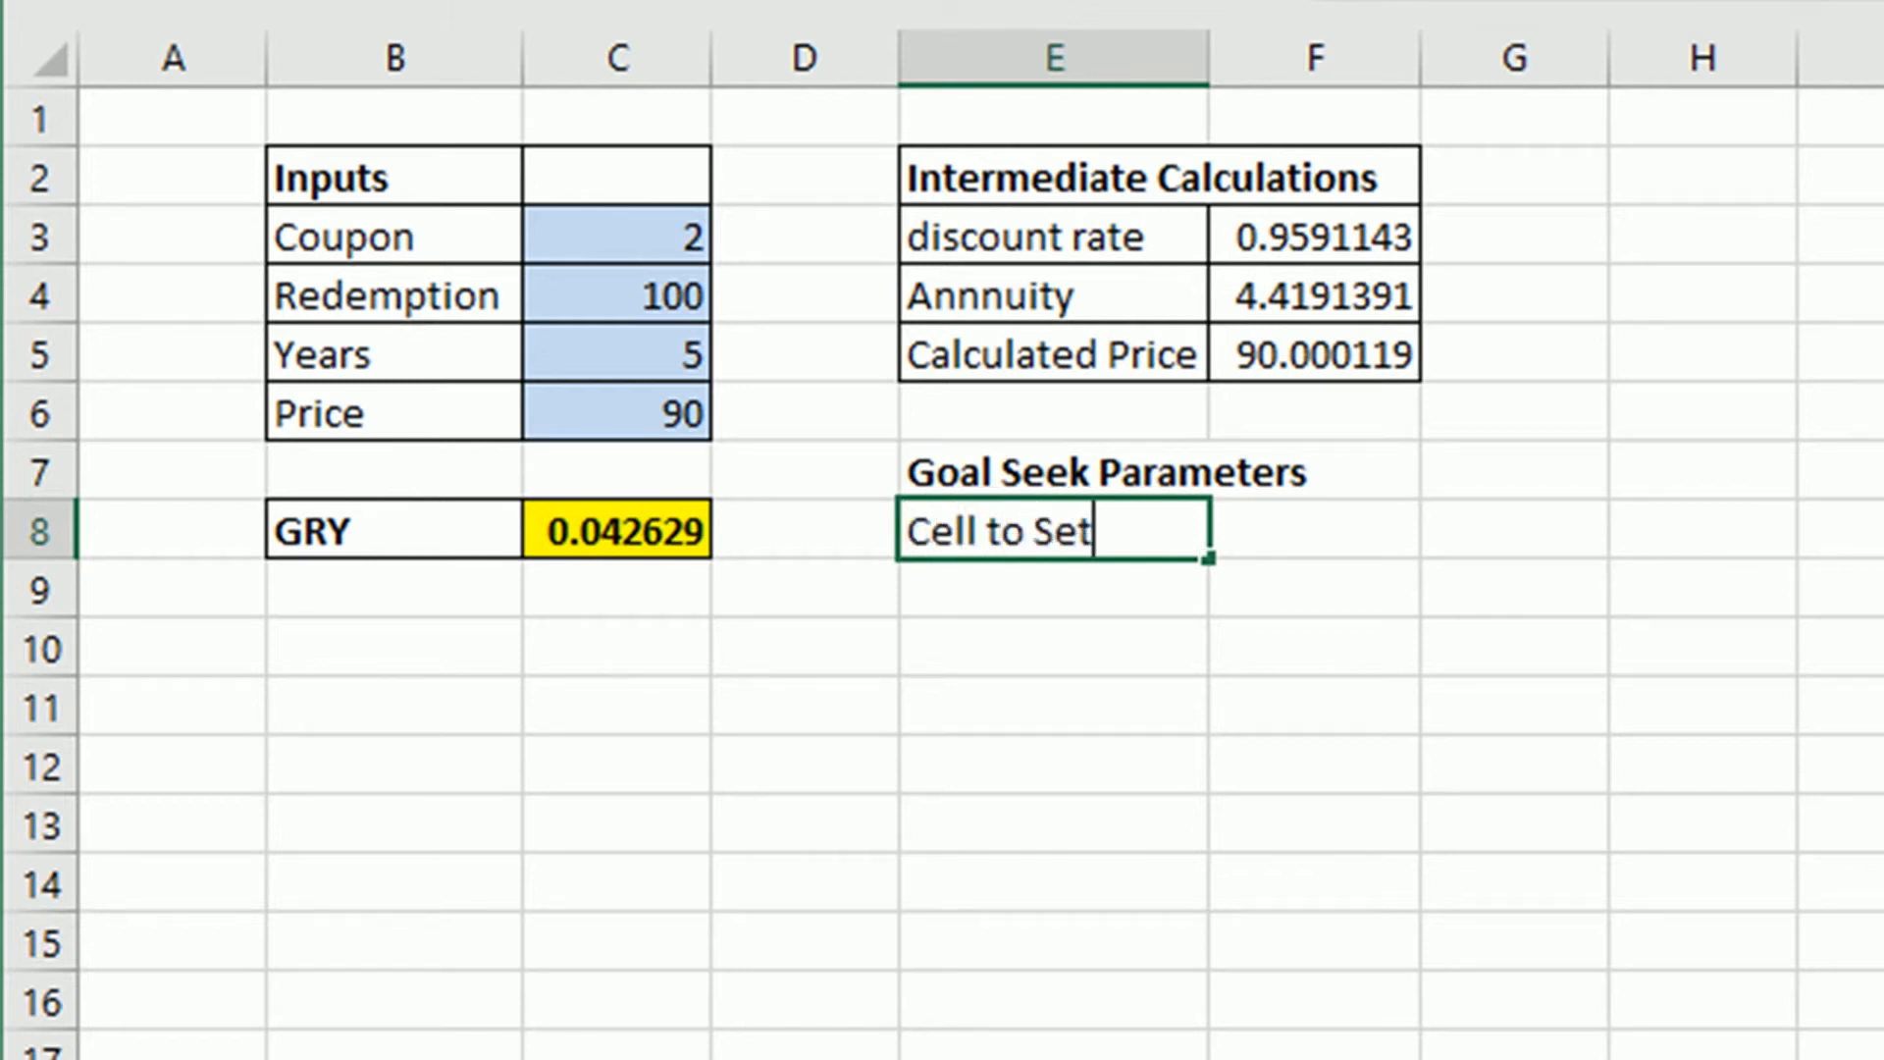
key(Return)
text(Target)
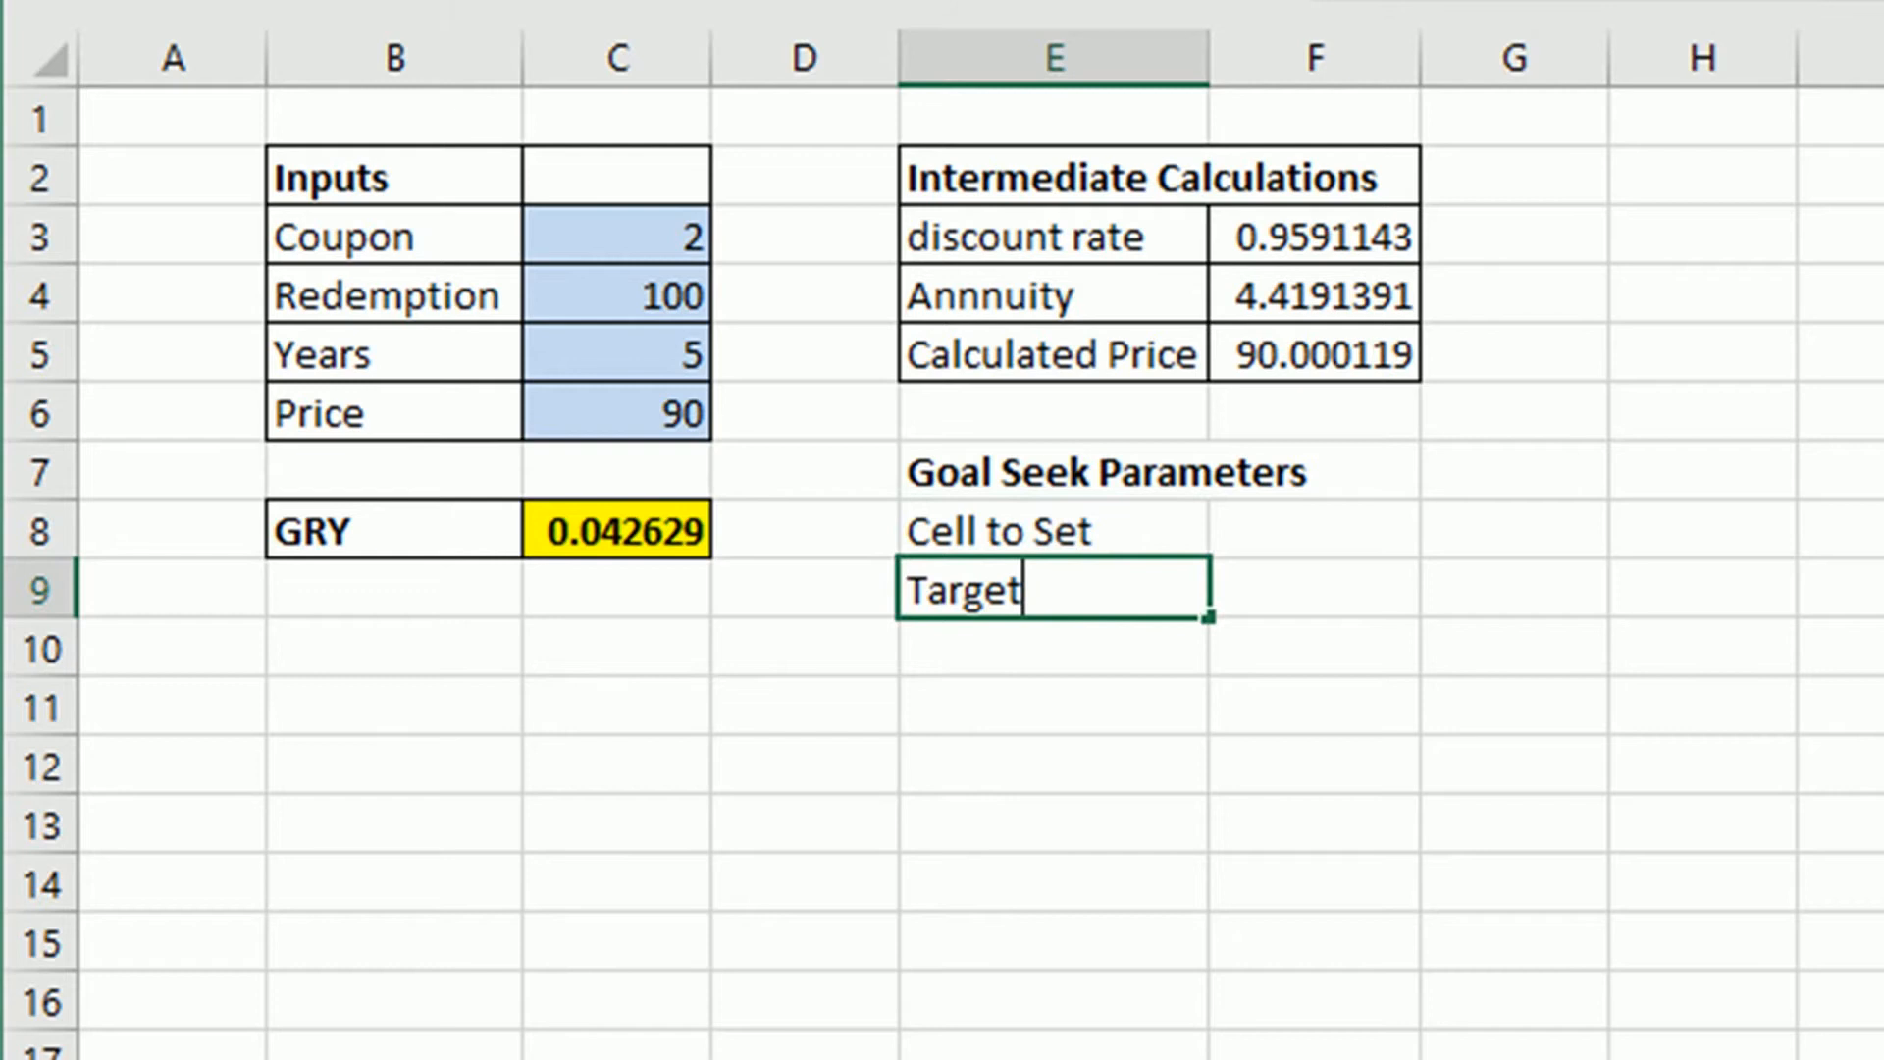
key(Return)
text(Cell)
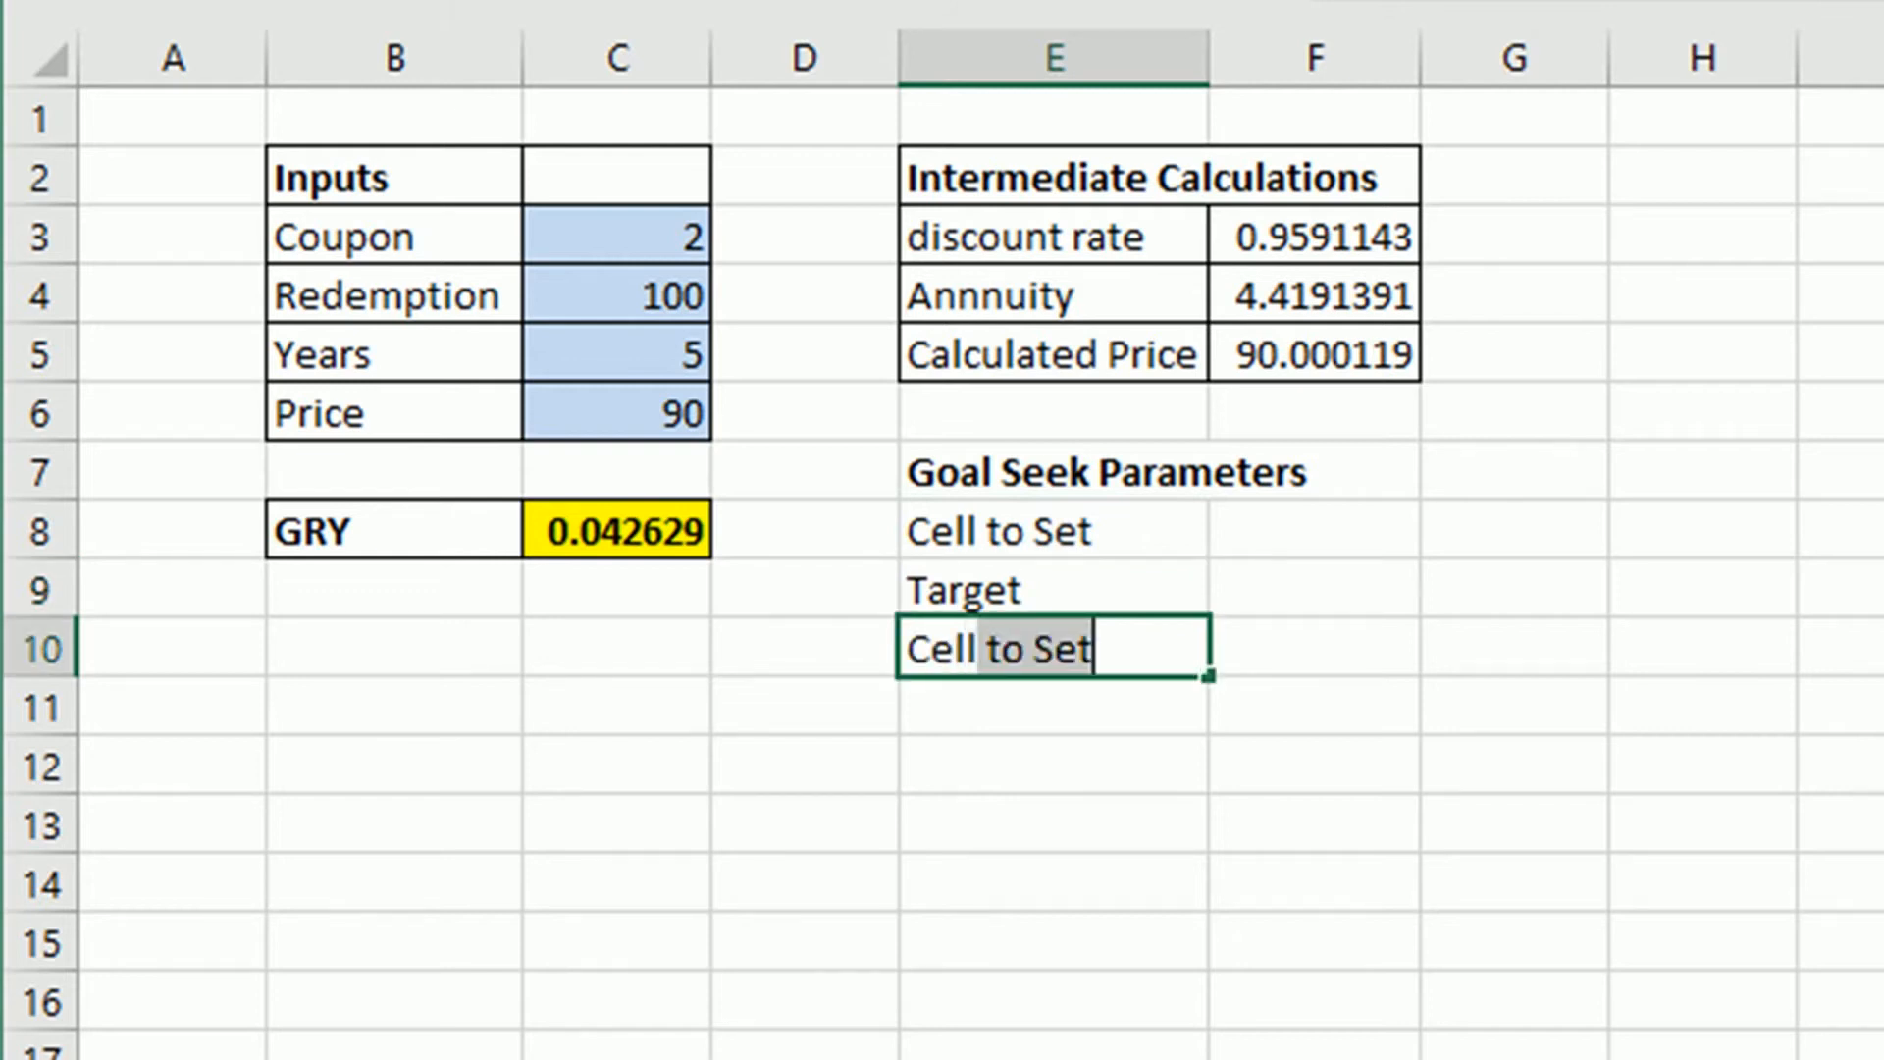
text( to Change)
key(Return)
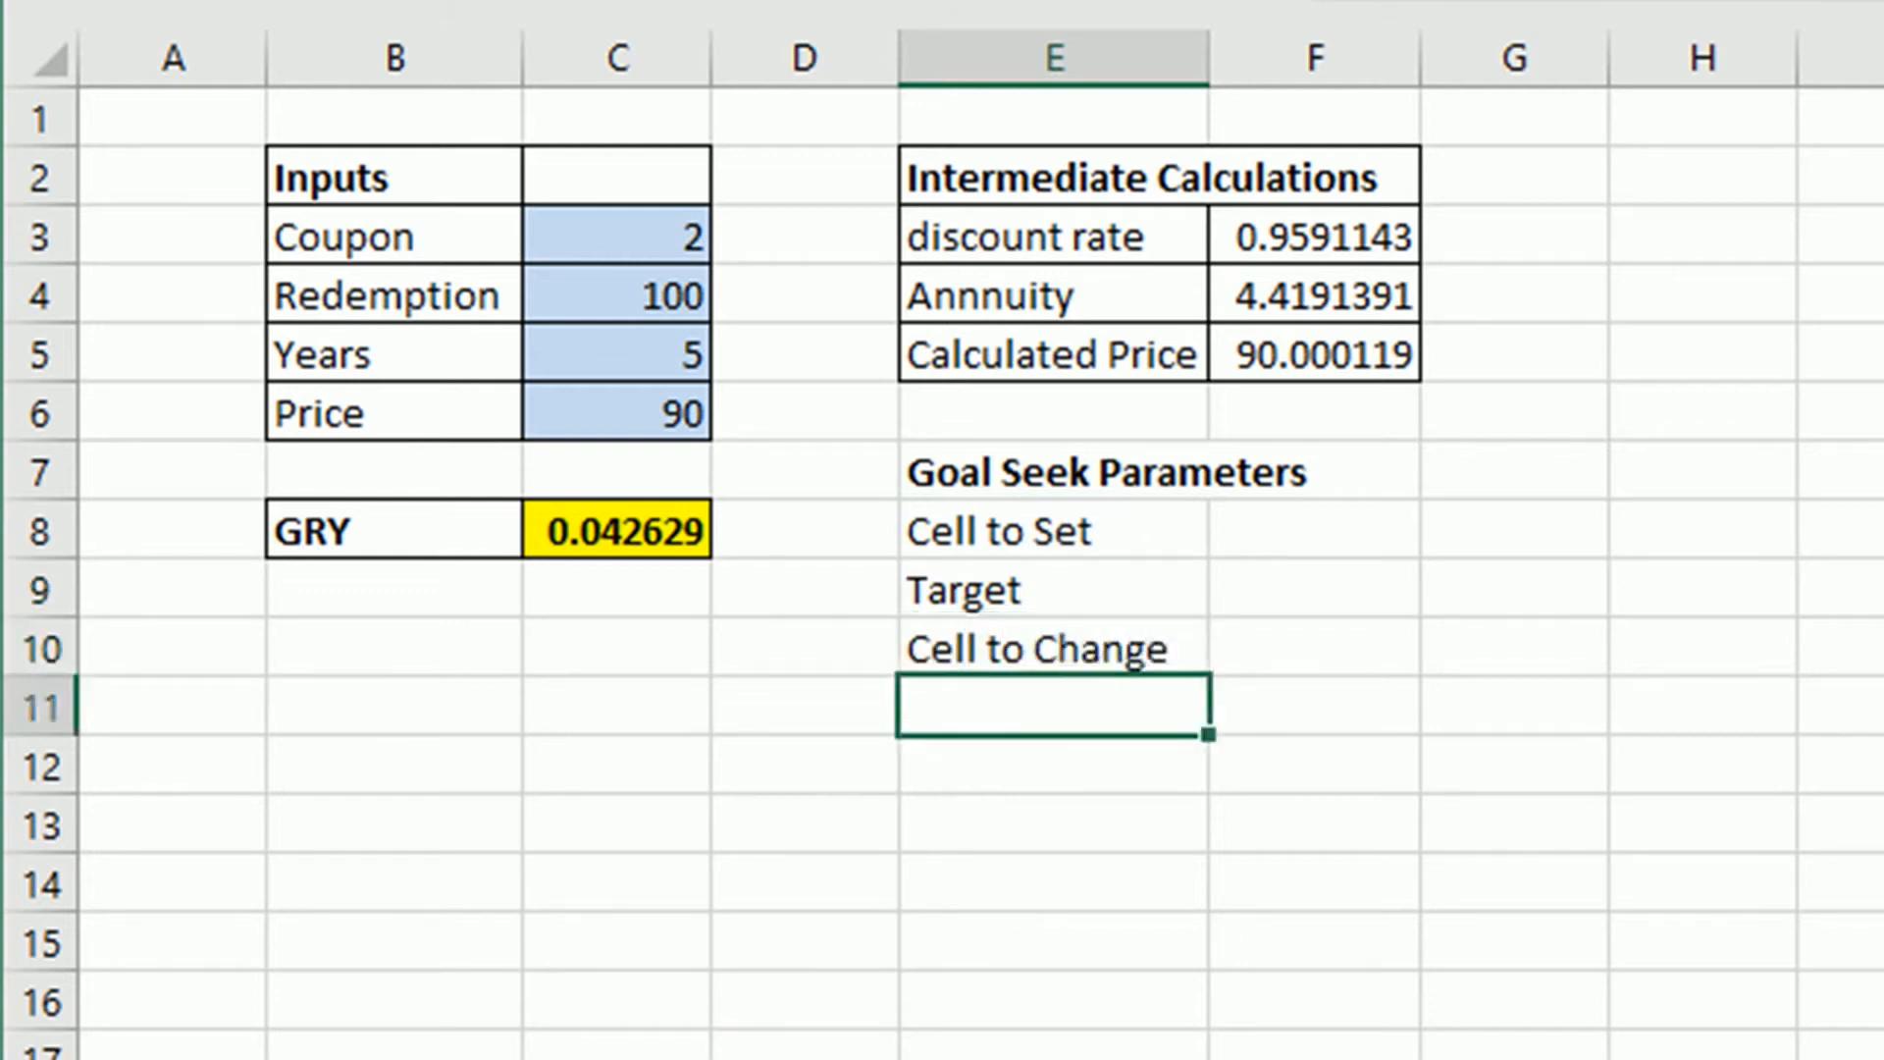
Step: Enter =ROUND(F5-C6, 0) in F8 as the Cell to Set, subtracting the input price from the calculated price
key(Up)
key(Up)
key(Up)
key(Right)
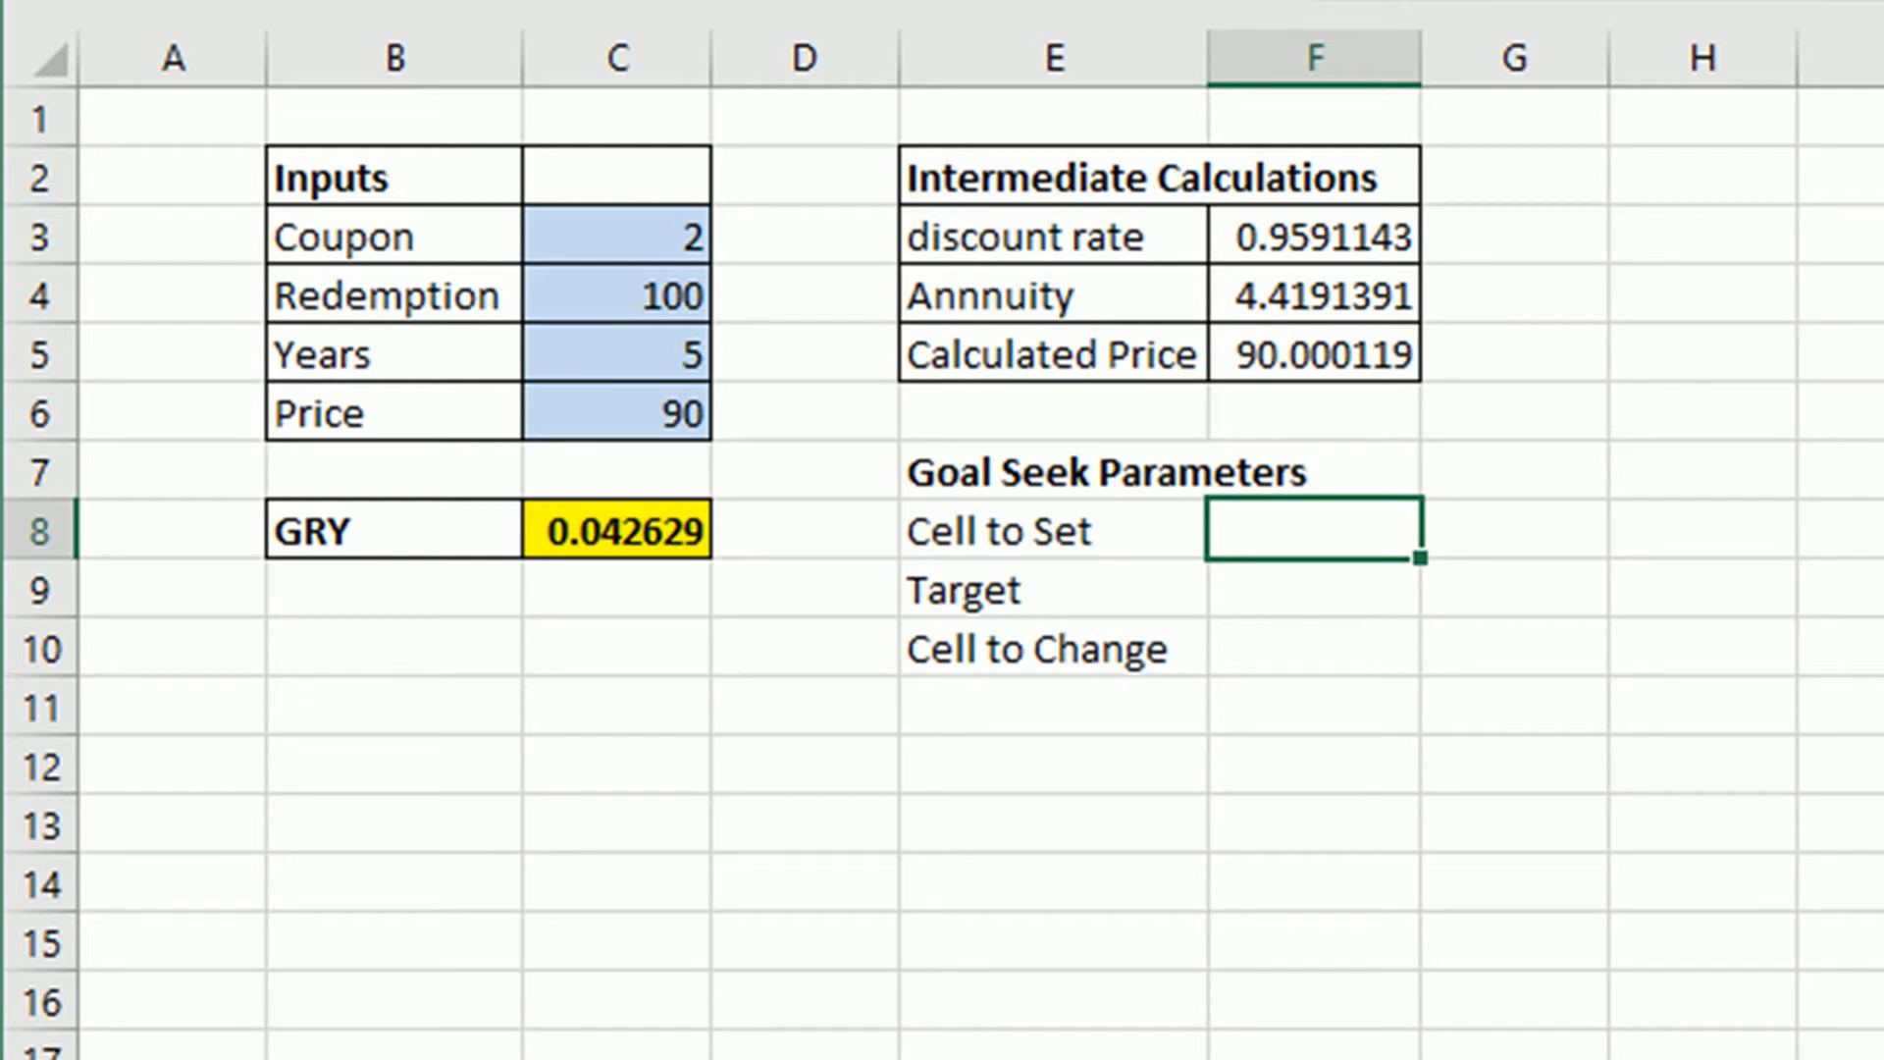
text(=round()
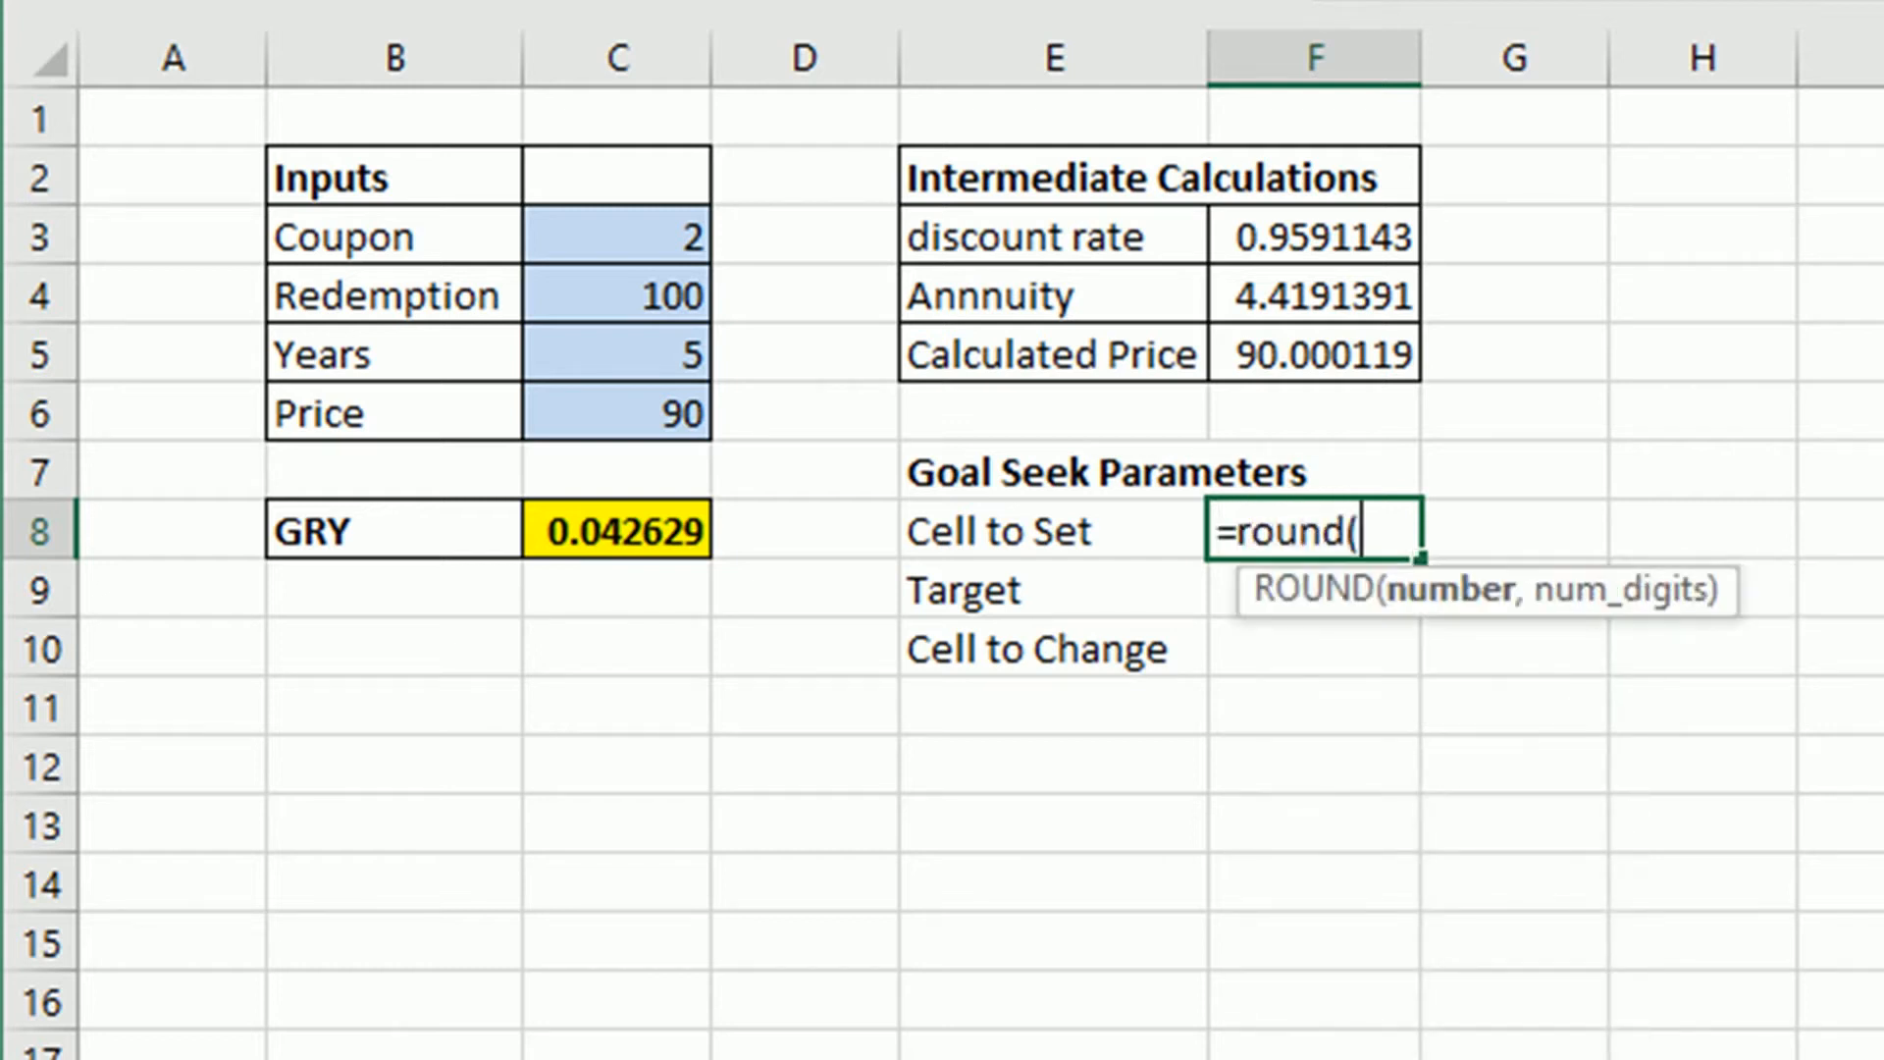
click(1336, 356)
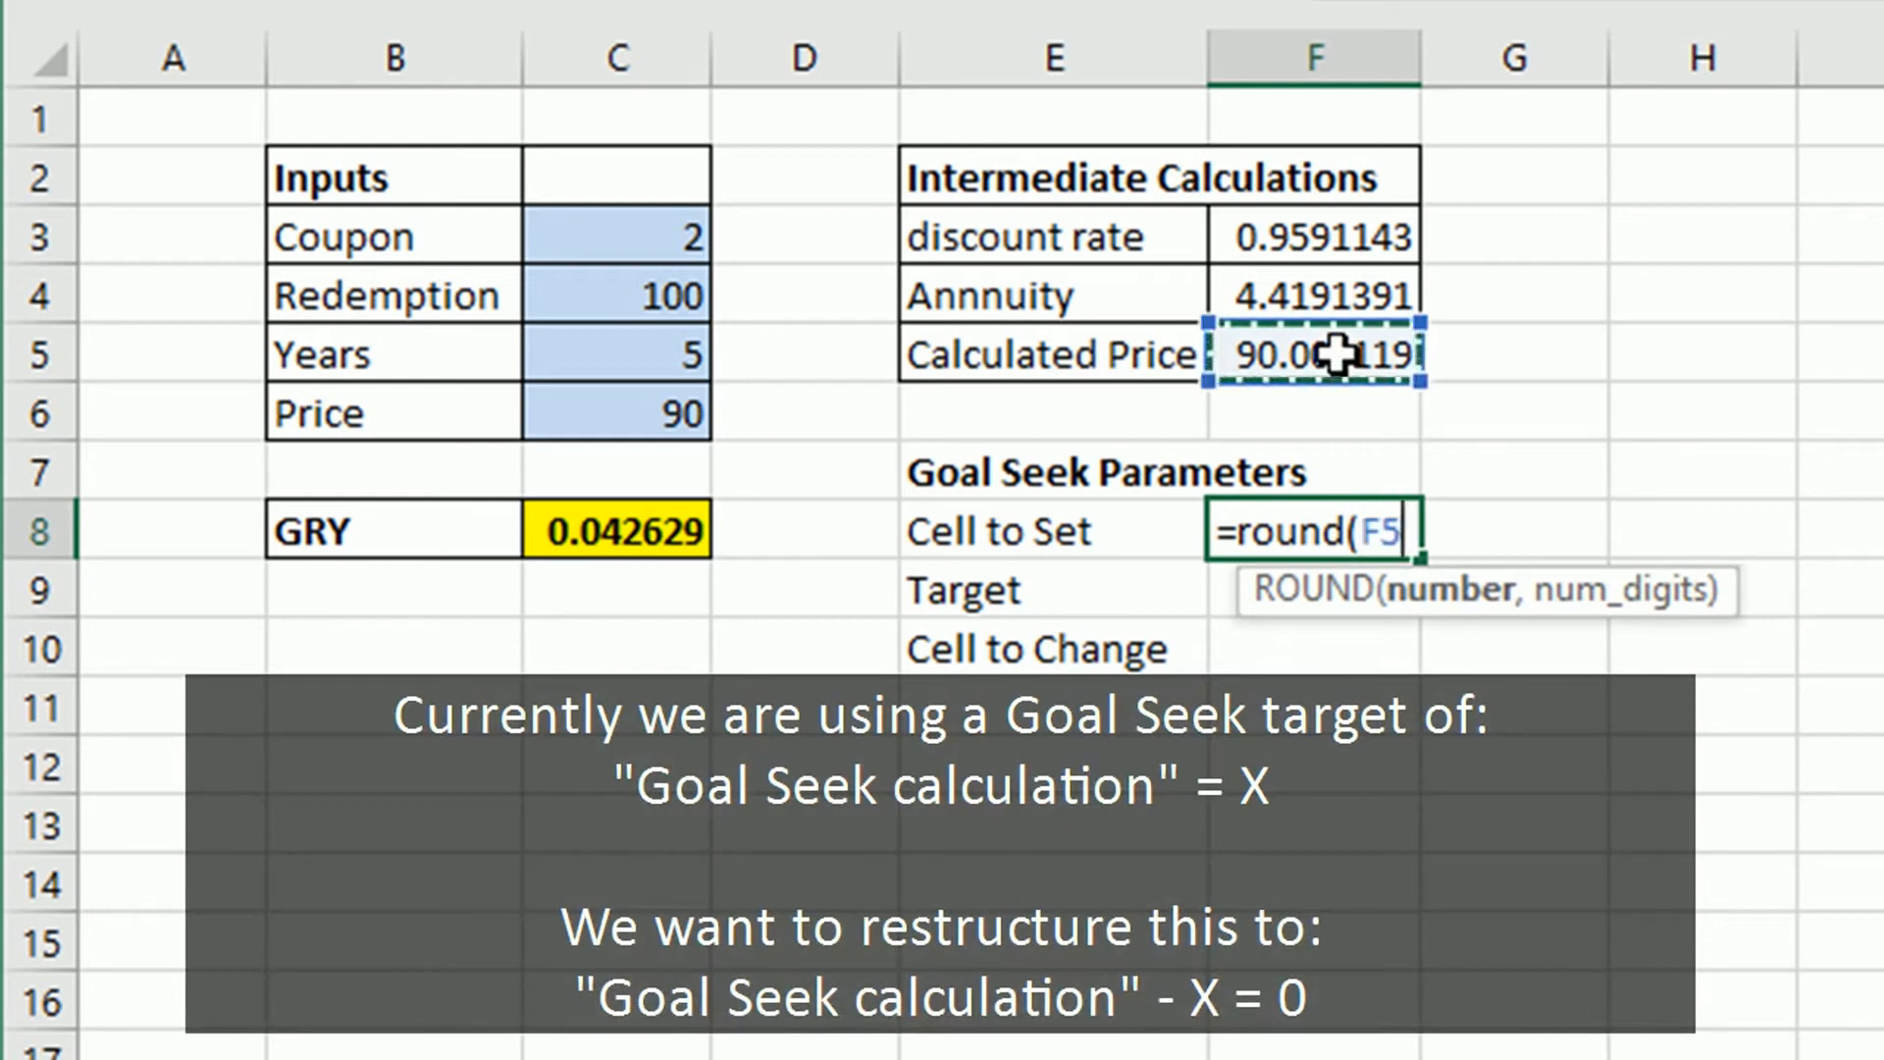
text(-)
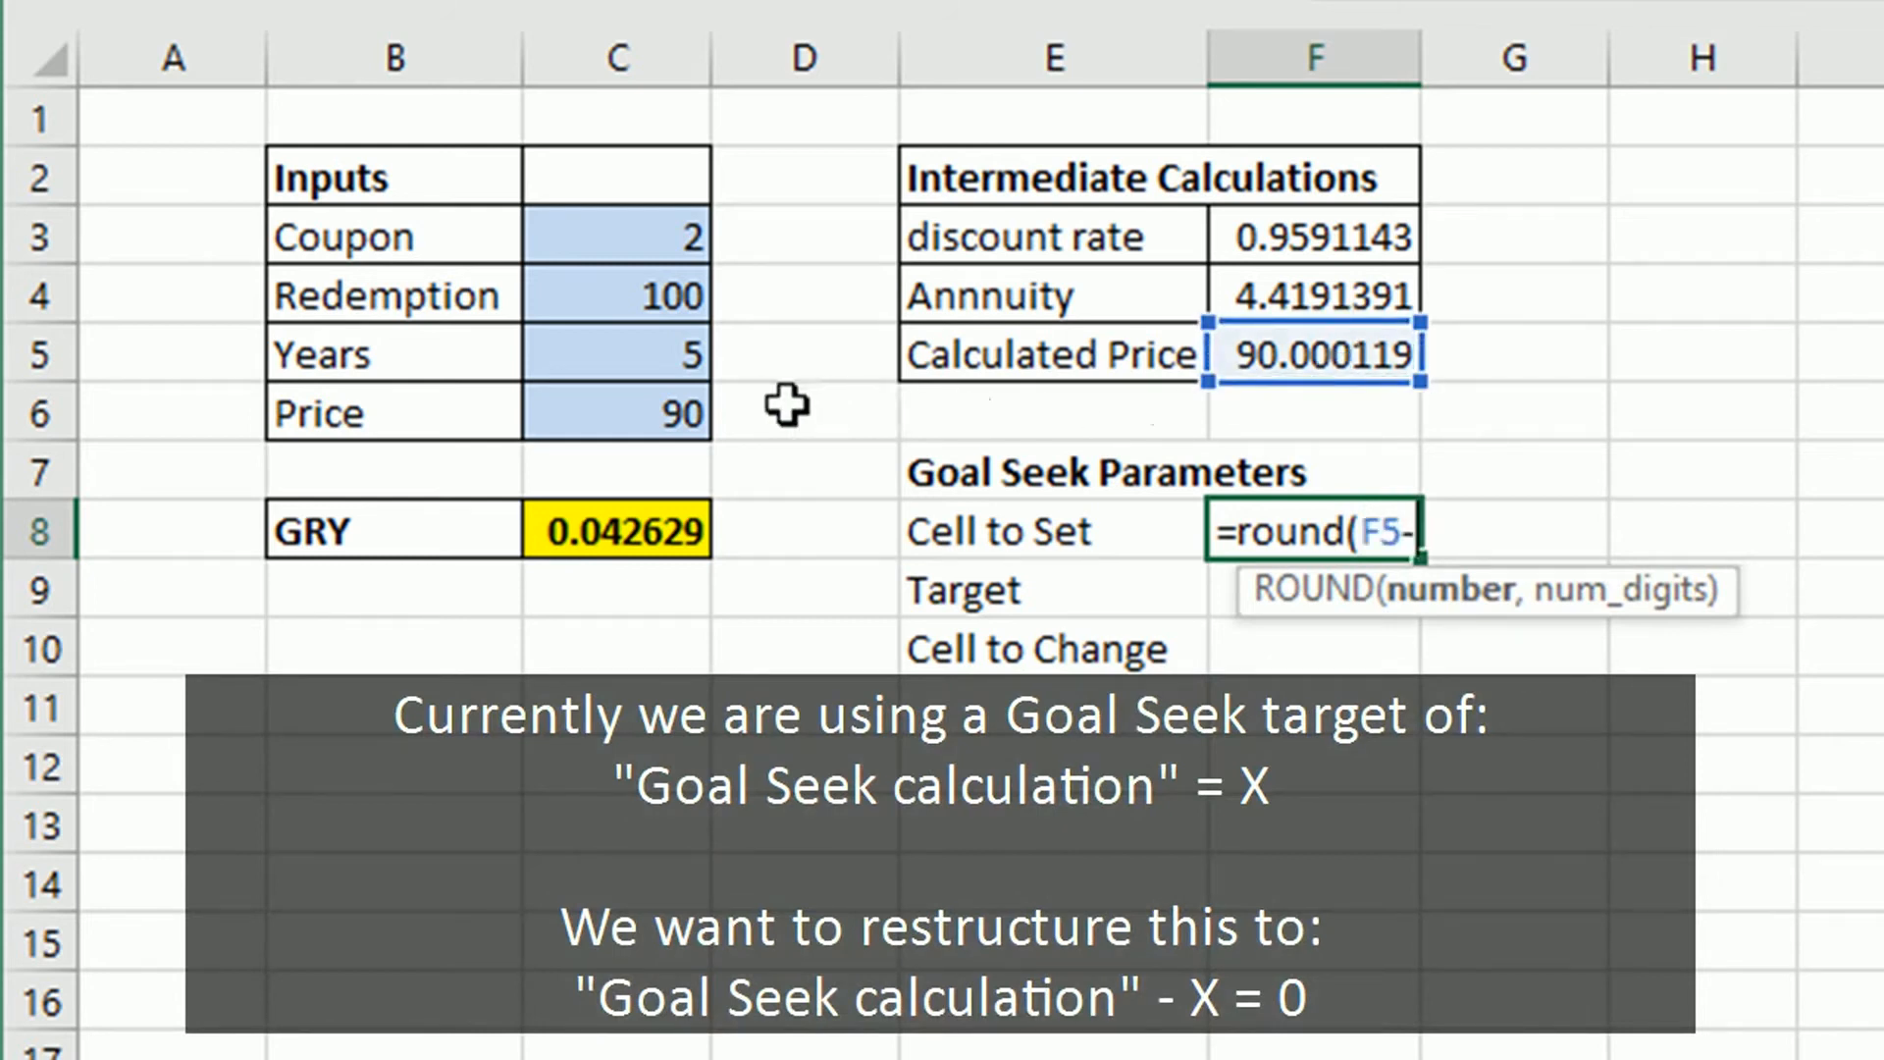
click(622, 409)
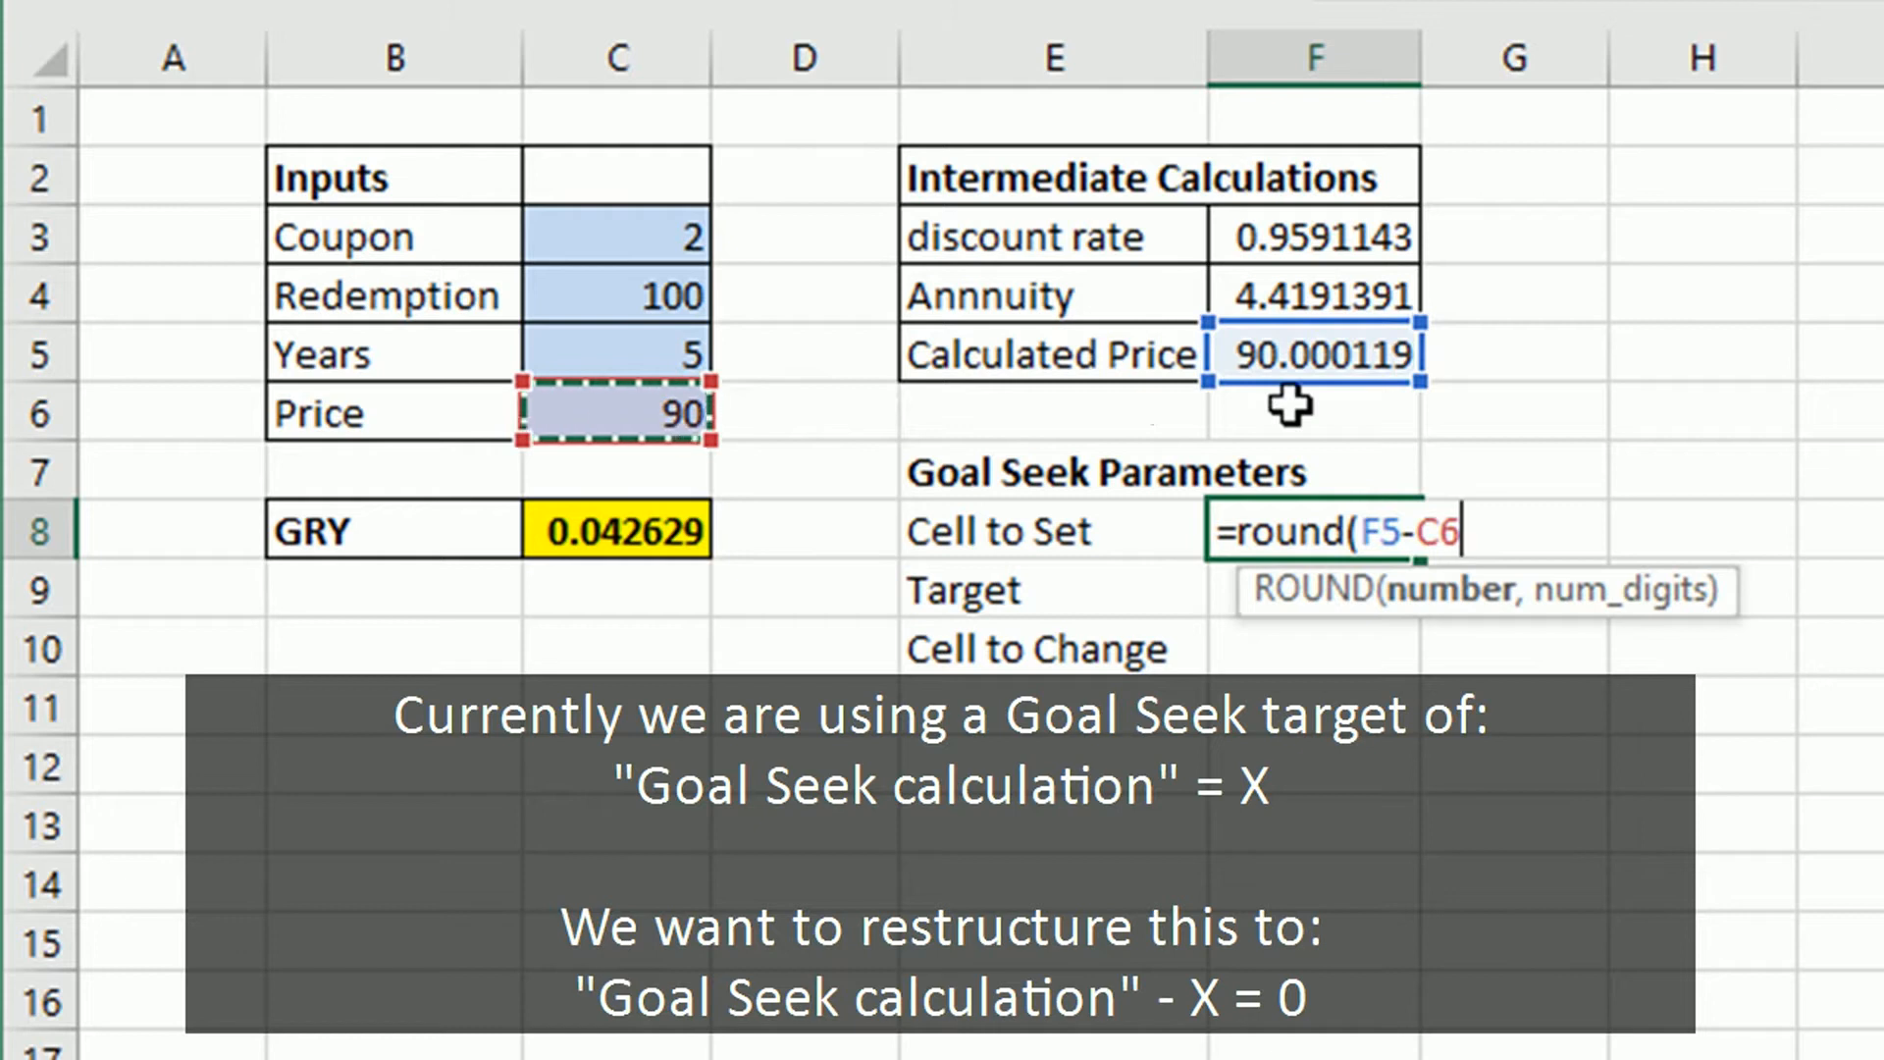
text(, 0))
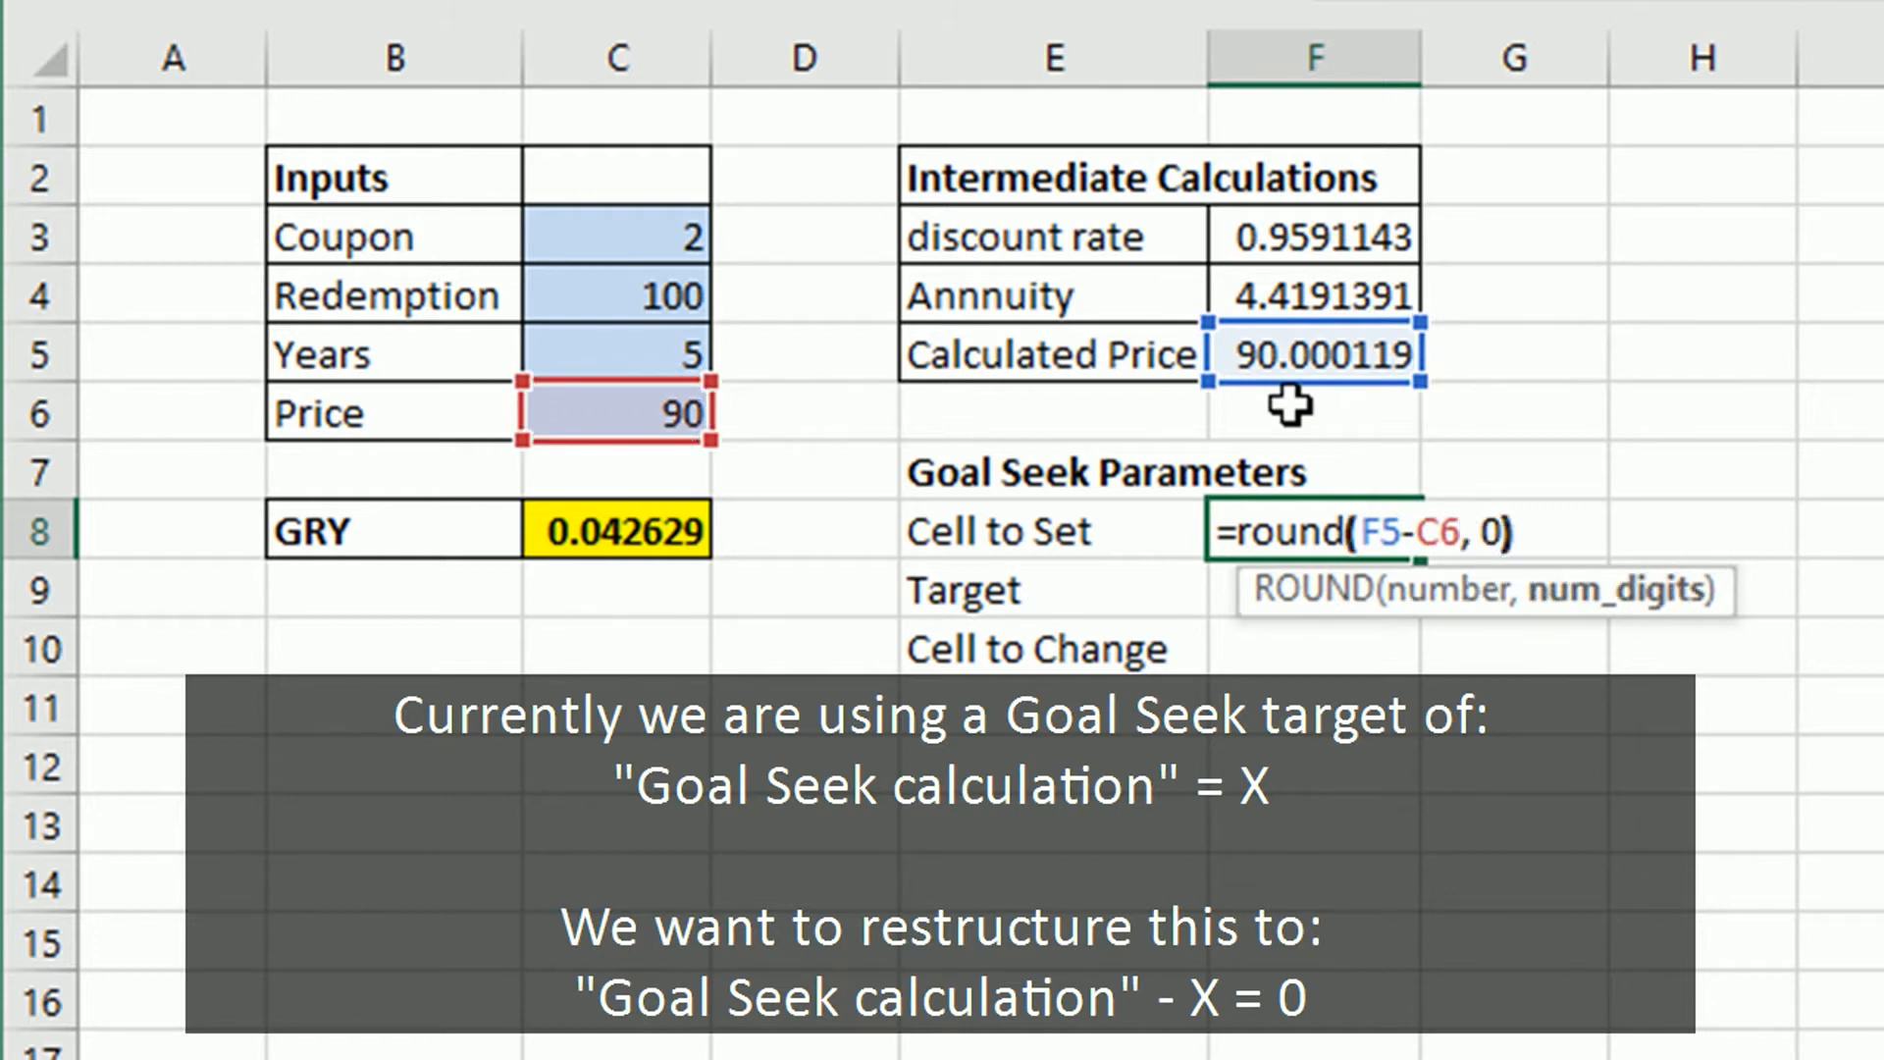
key(Return)
Step: Change the number of digits in the F8 ROUND formula to 10
key(Up)
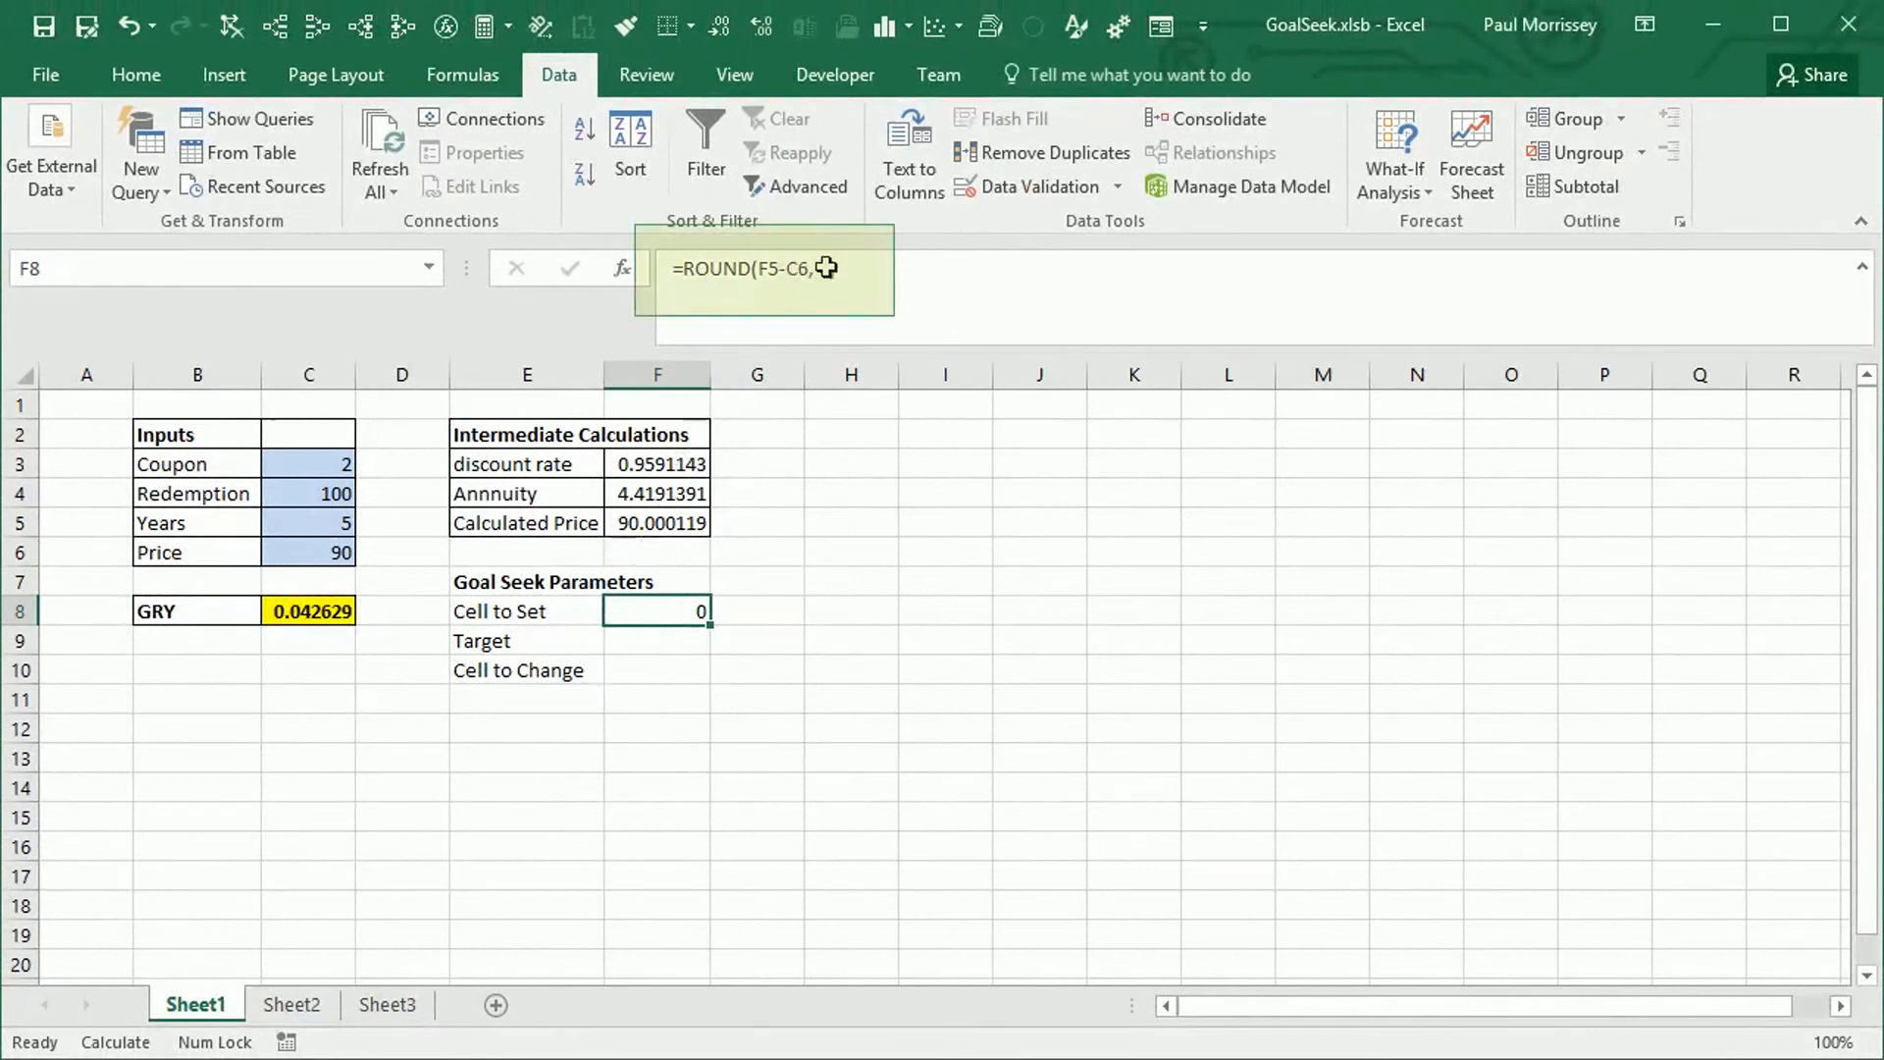
click(814, 268)
text(1)
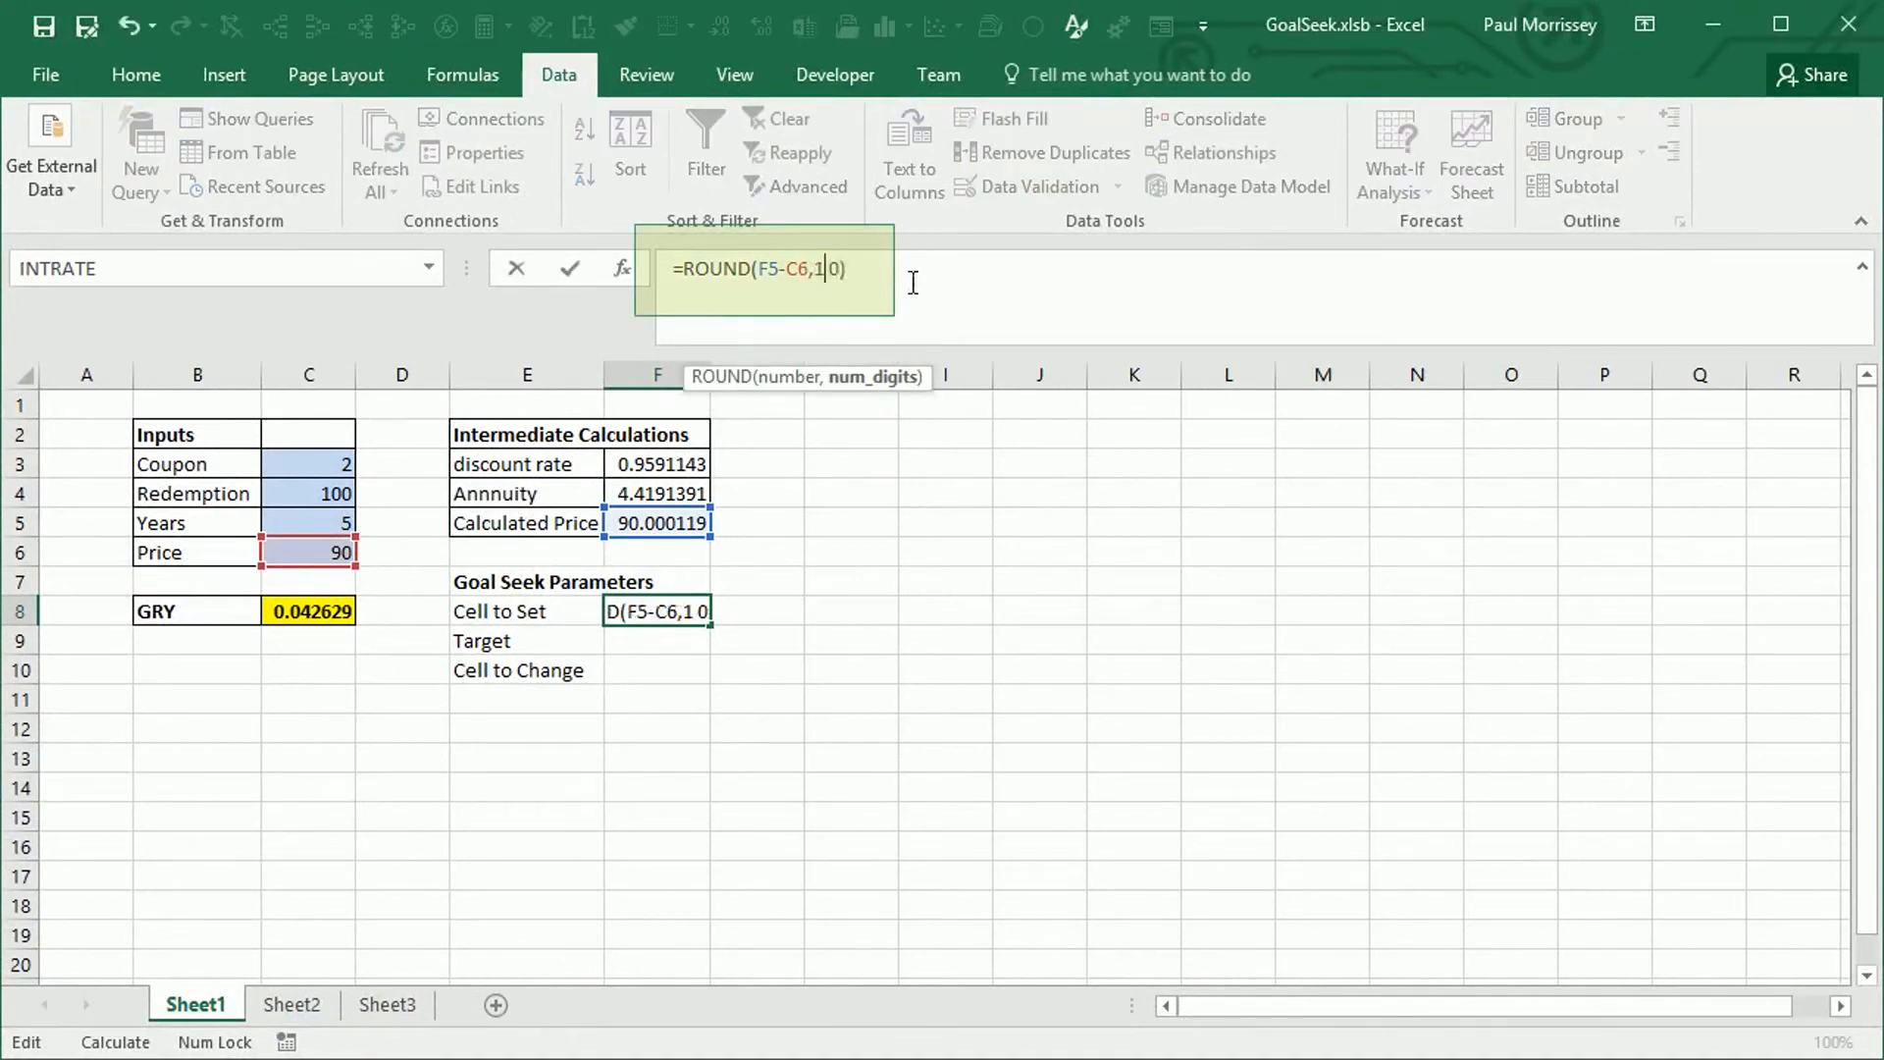
key(Return)
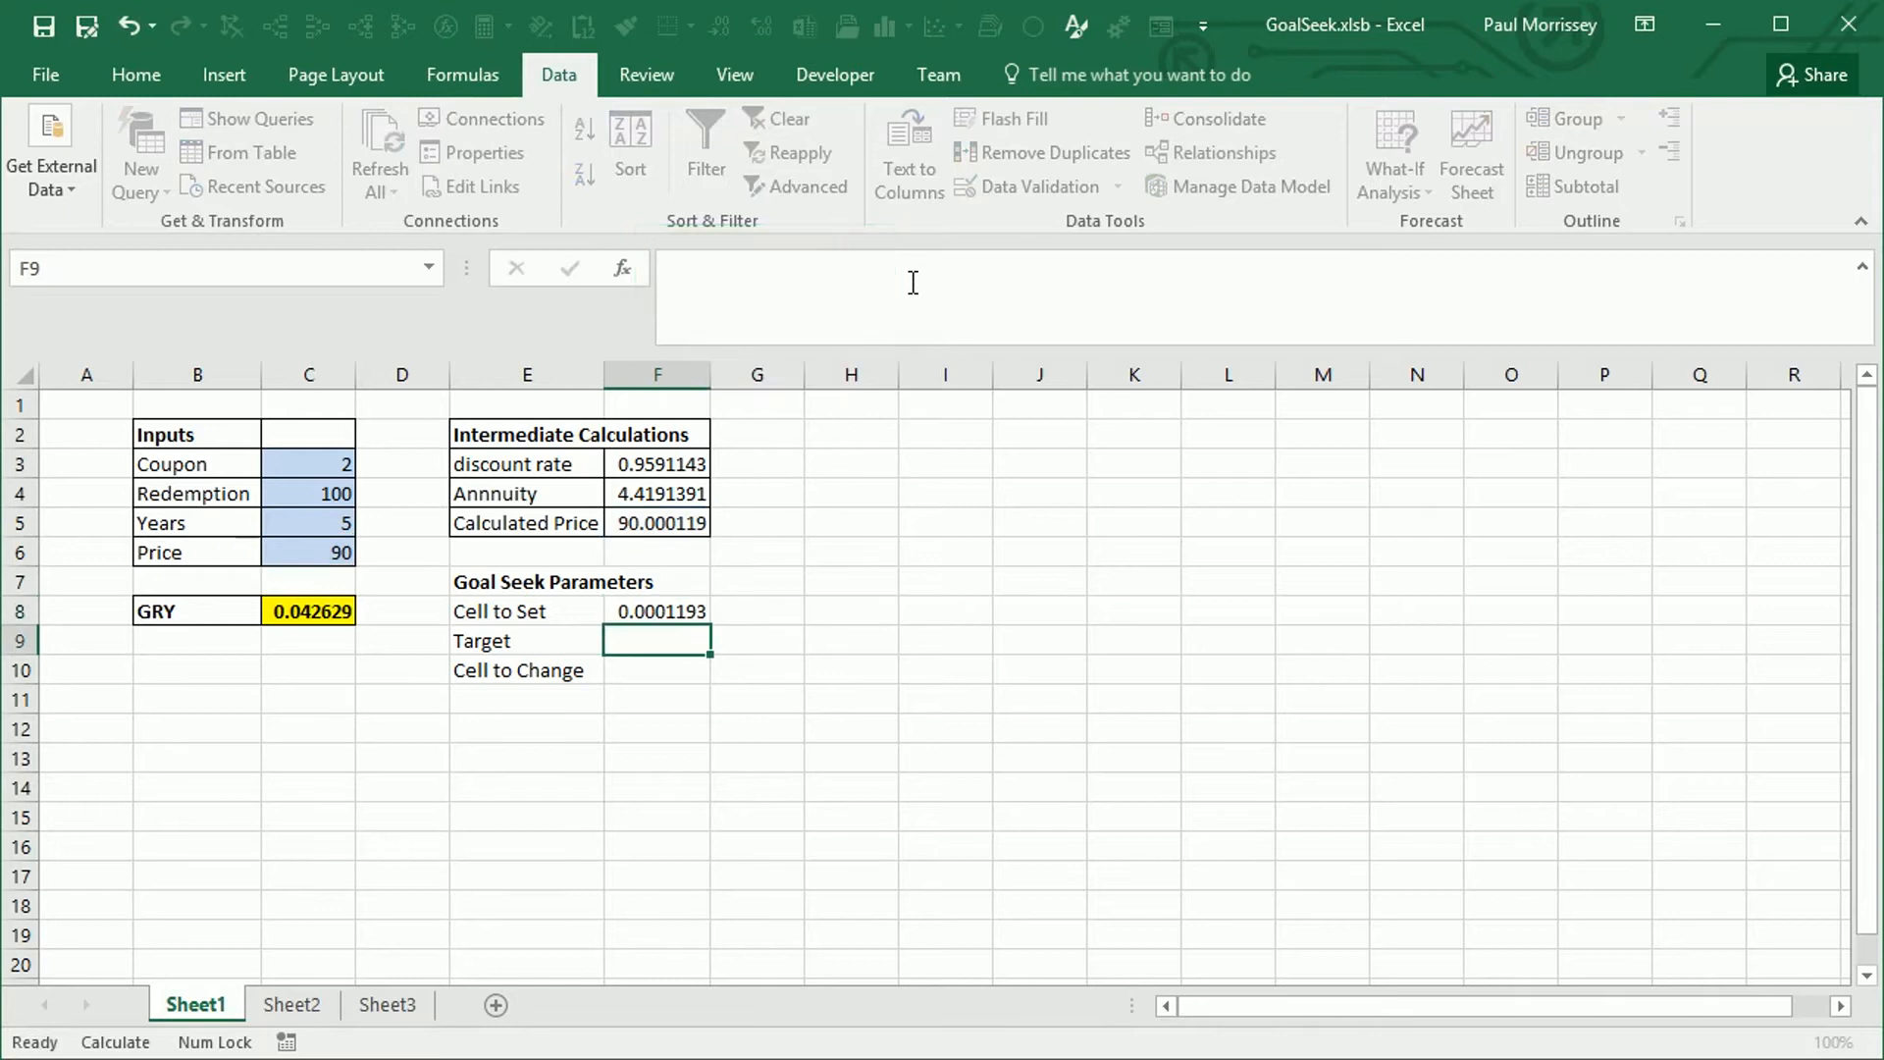
key(Up)
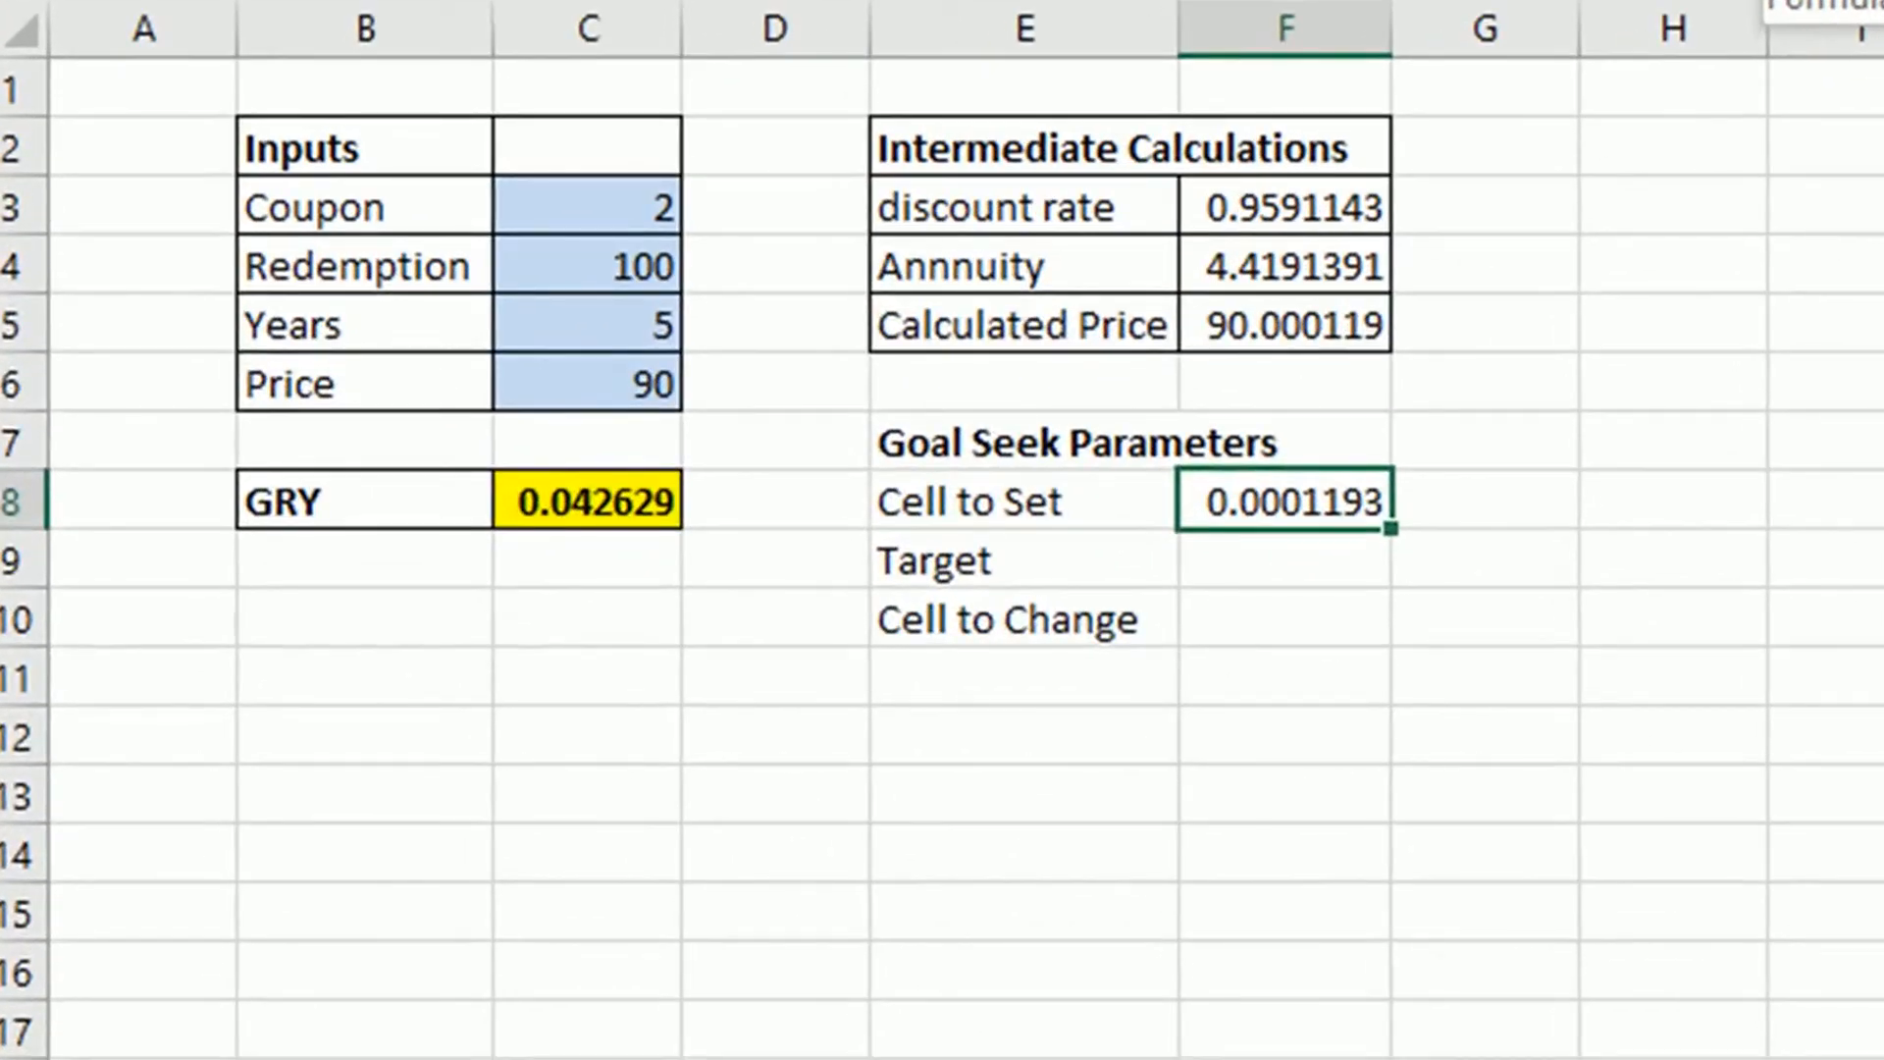
Step: Enter 0 as the Target value in cell F9
click(1316, 555)
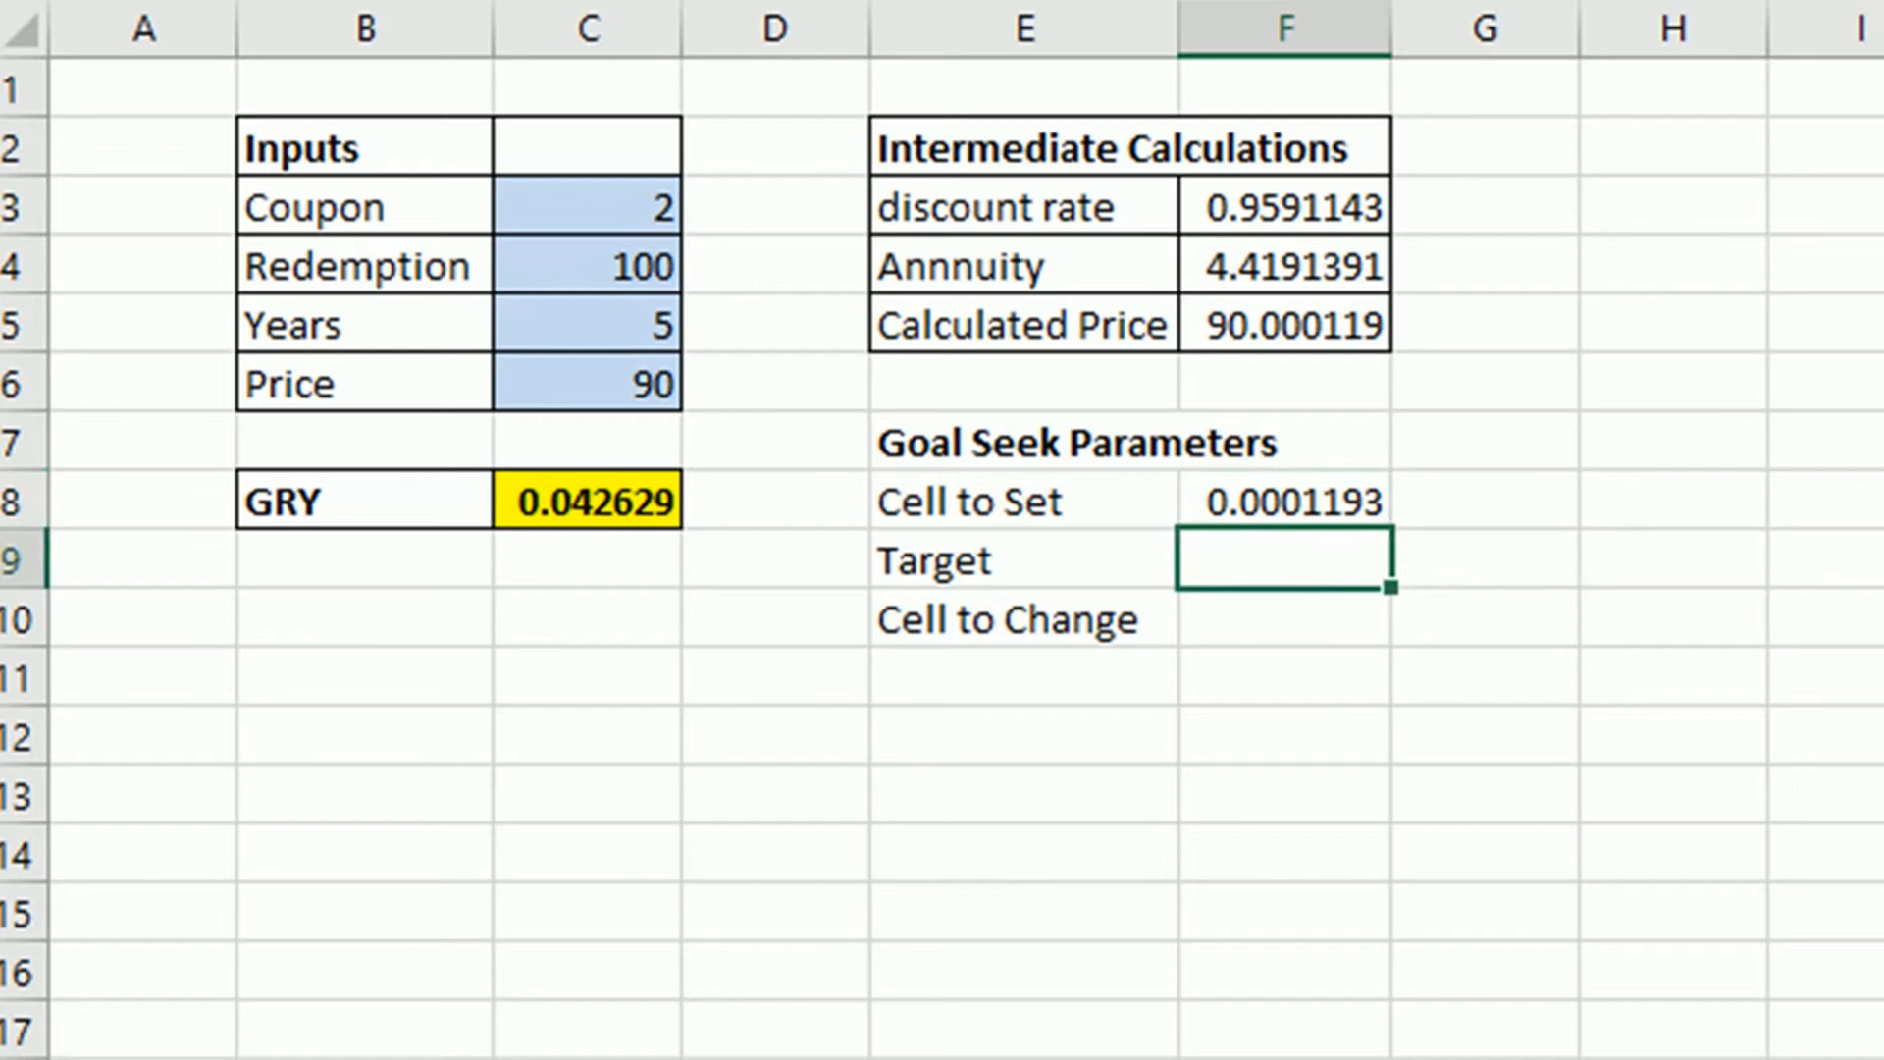
text(0)
key(Return)
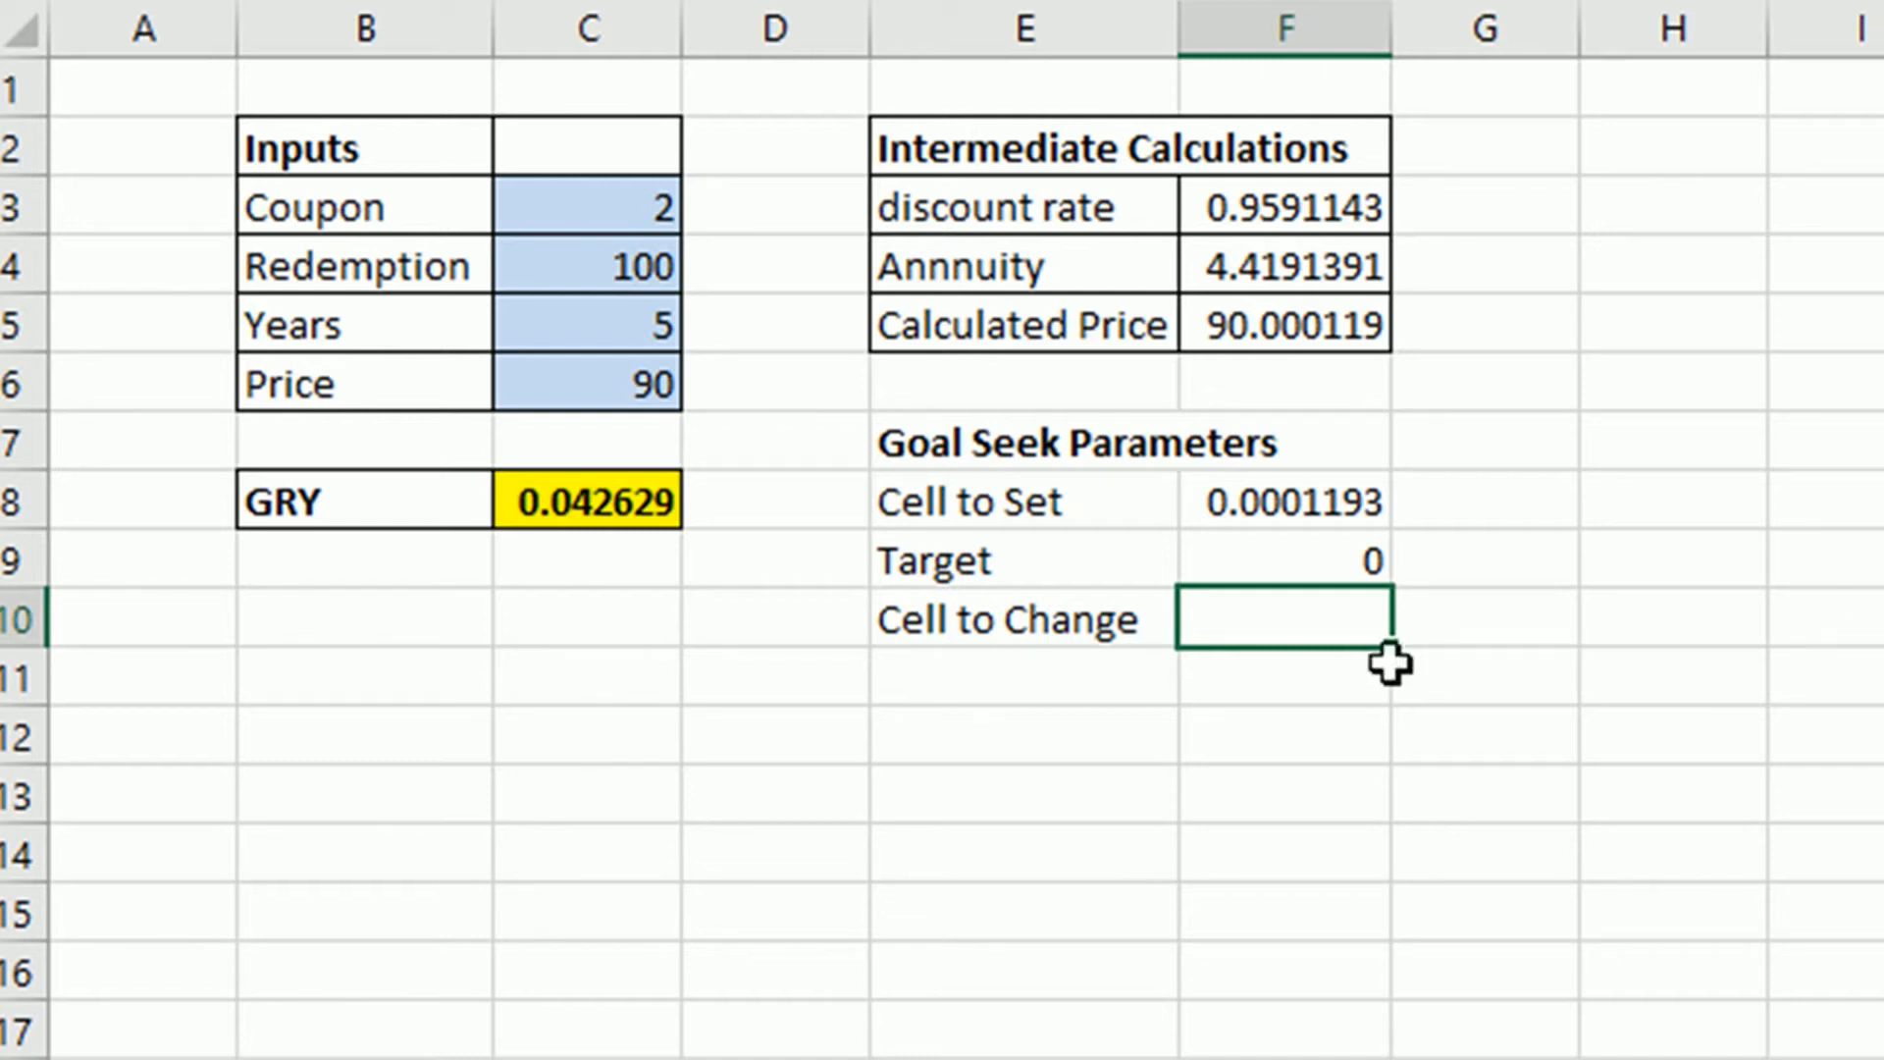
Step: Replace the GRY value in C8 with a link to the Cell to Change, =F10
click(614, 508)
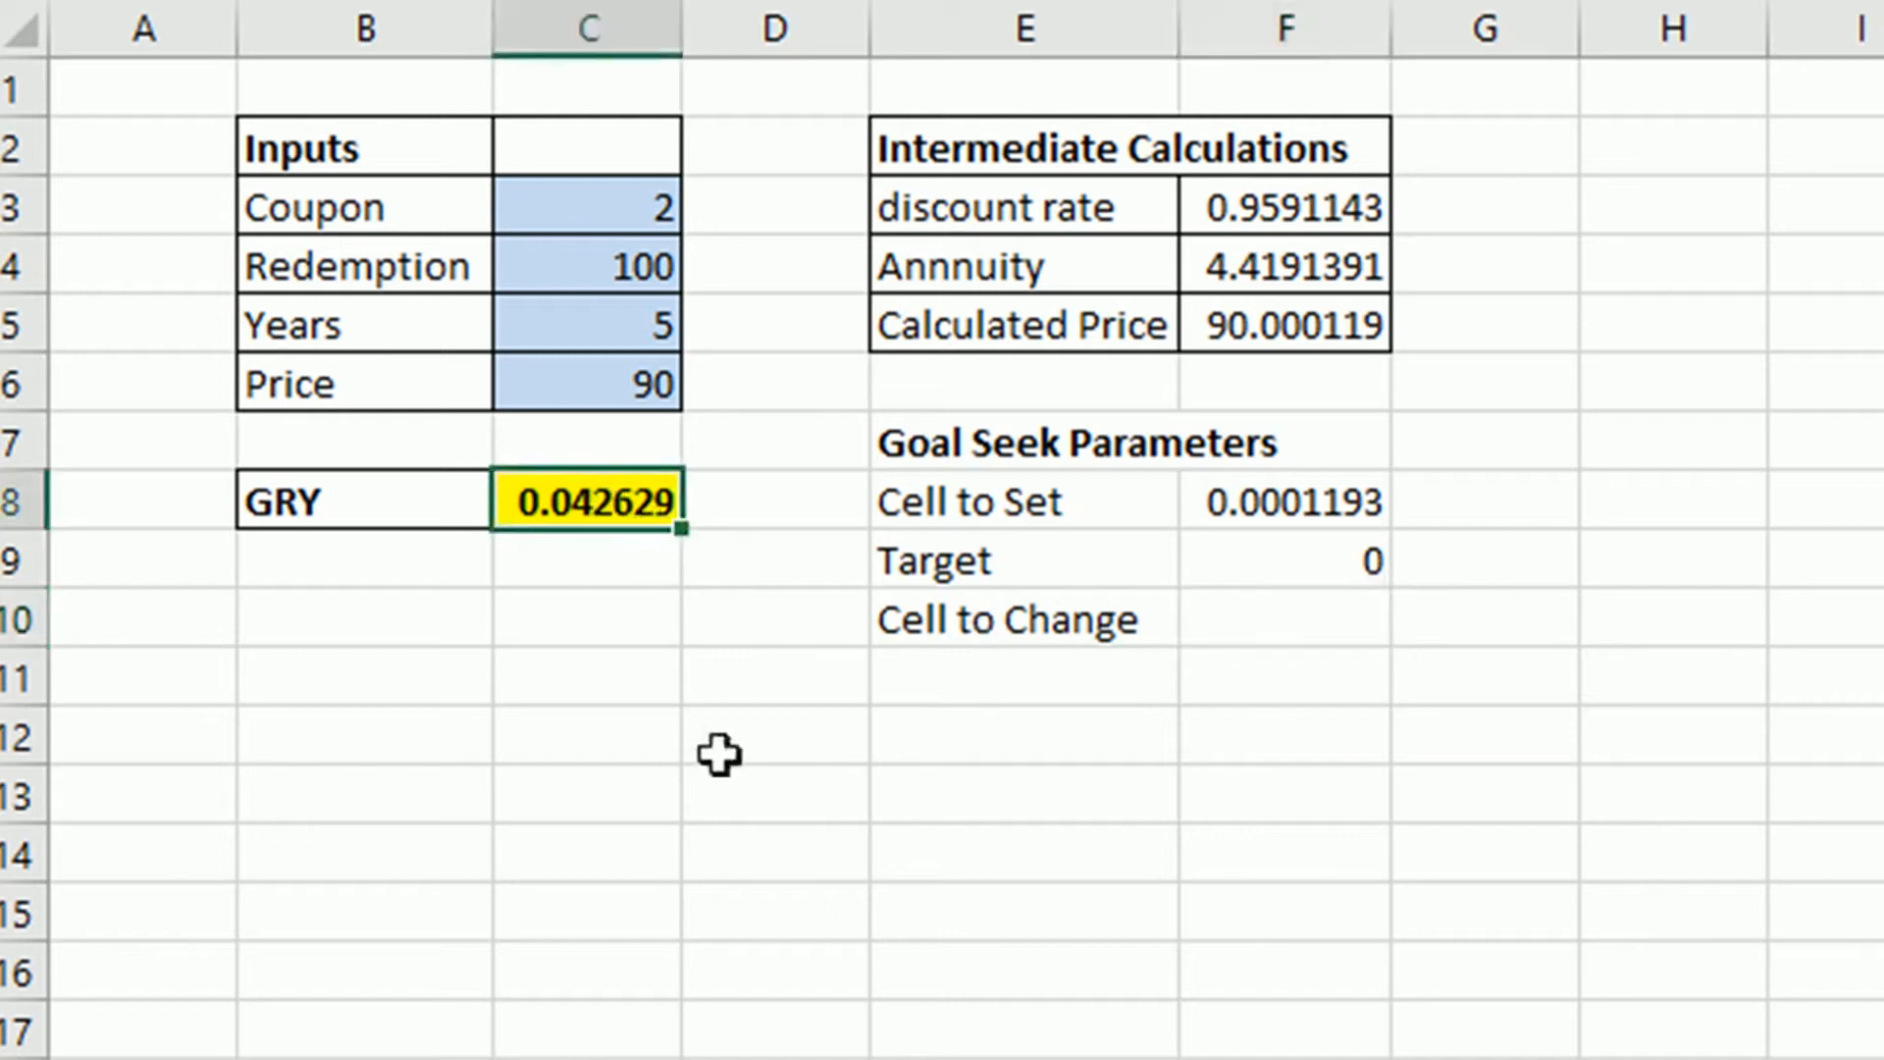
text(=)
key(Right)
key(Right)
key(Right)
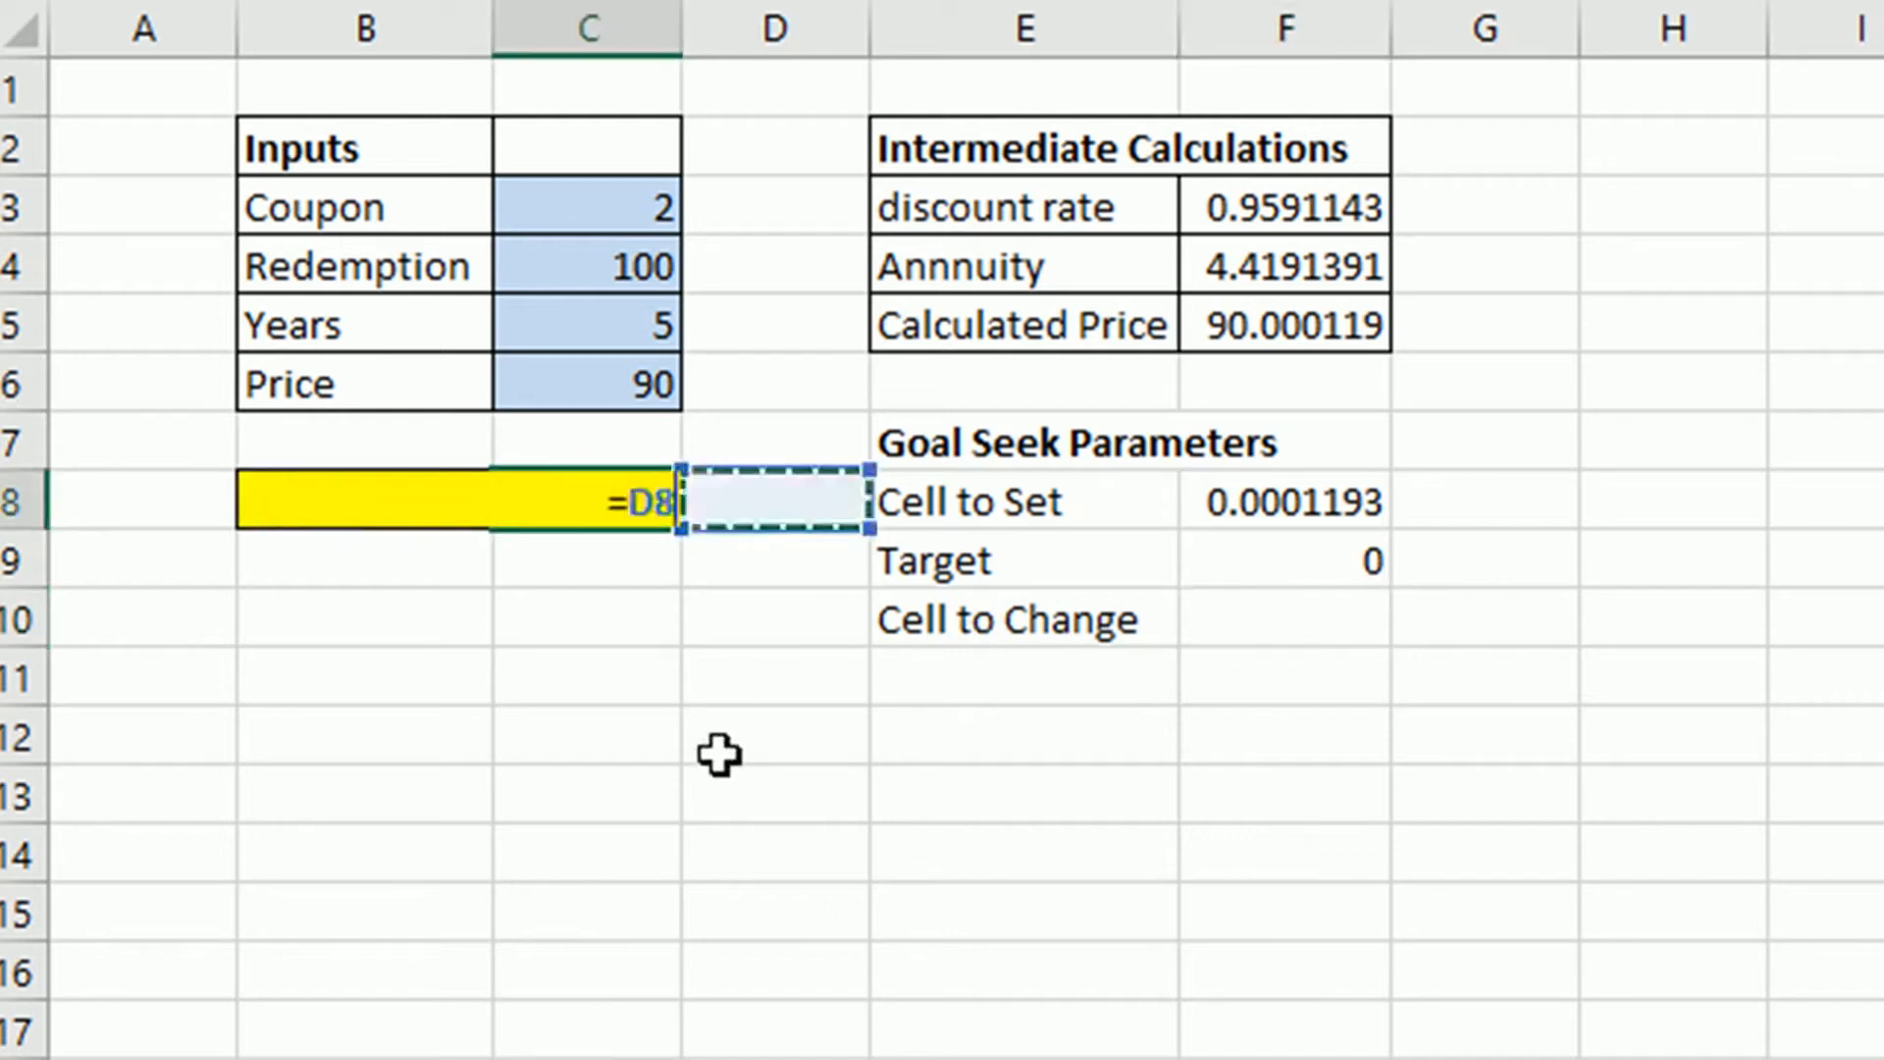
key(Down)
key(Down)
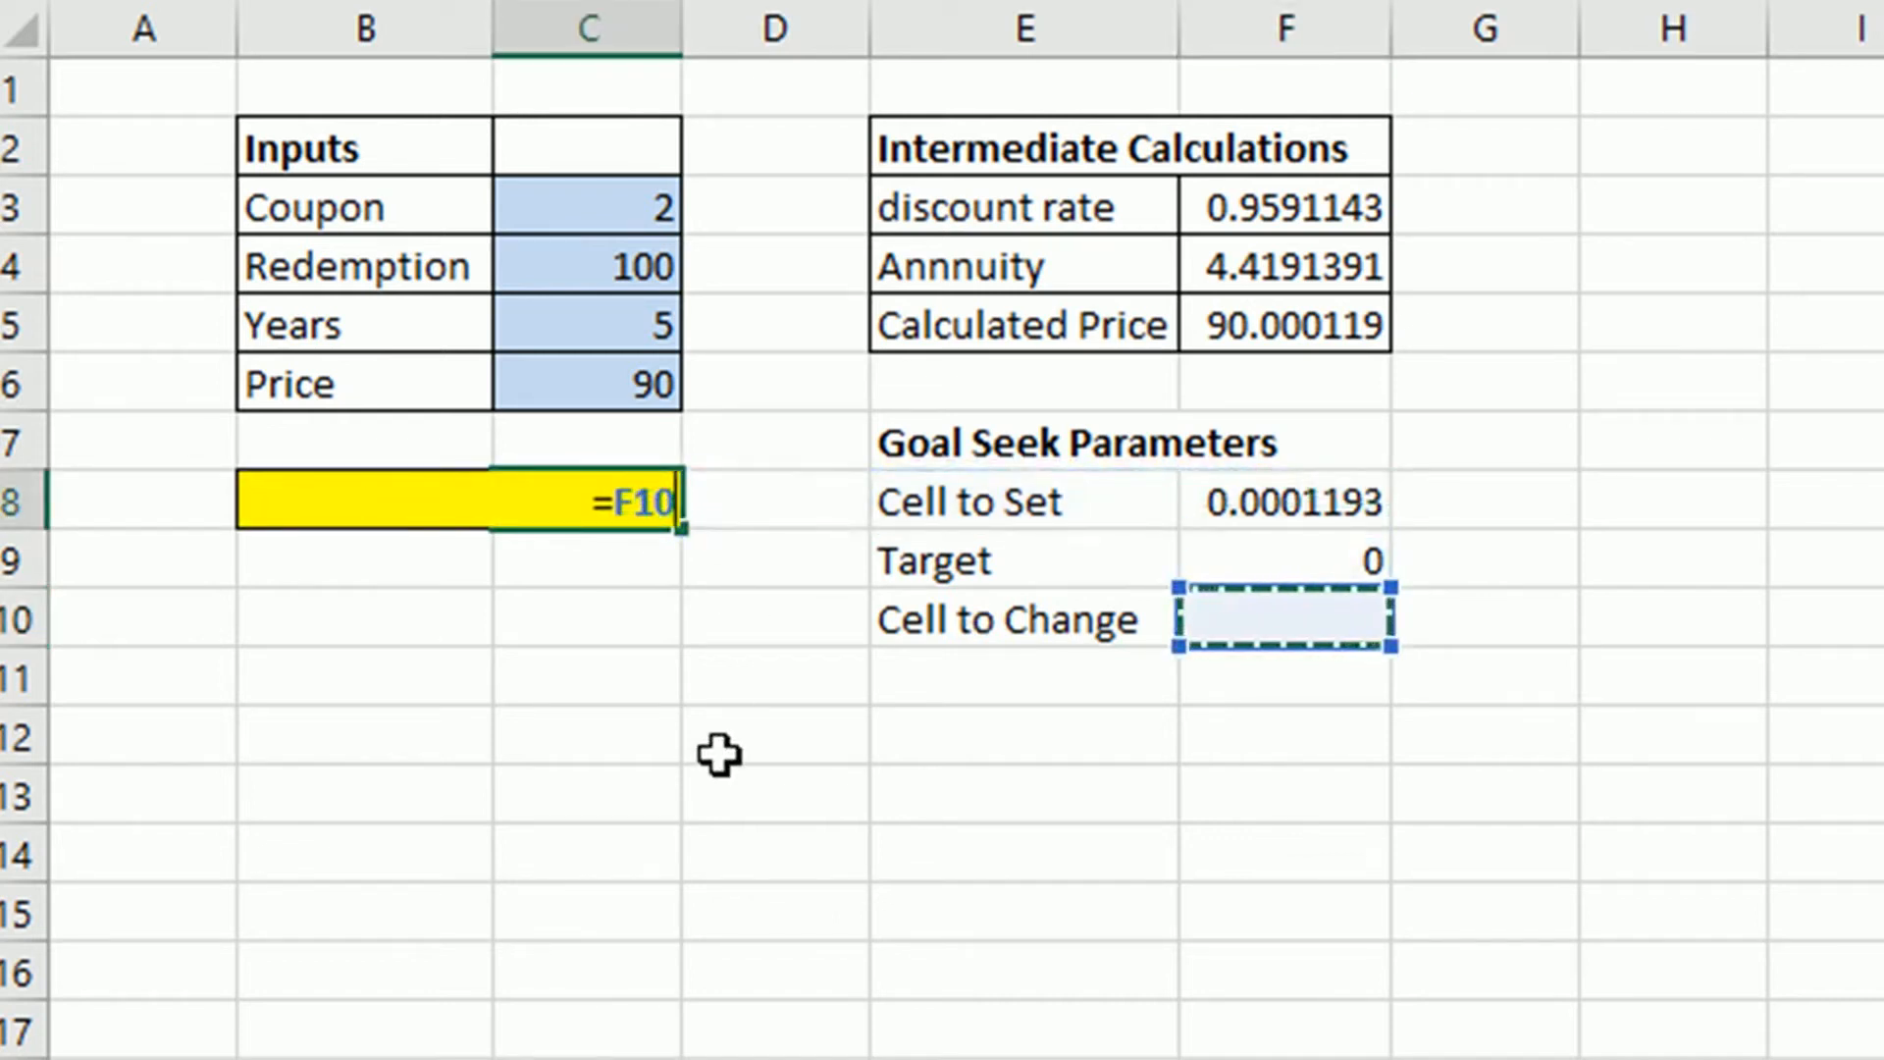
key(Return)
Step: Enter 3% as the starting value for the Cell to Change in F10
click(1354, 620)
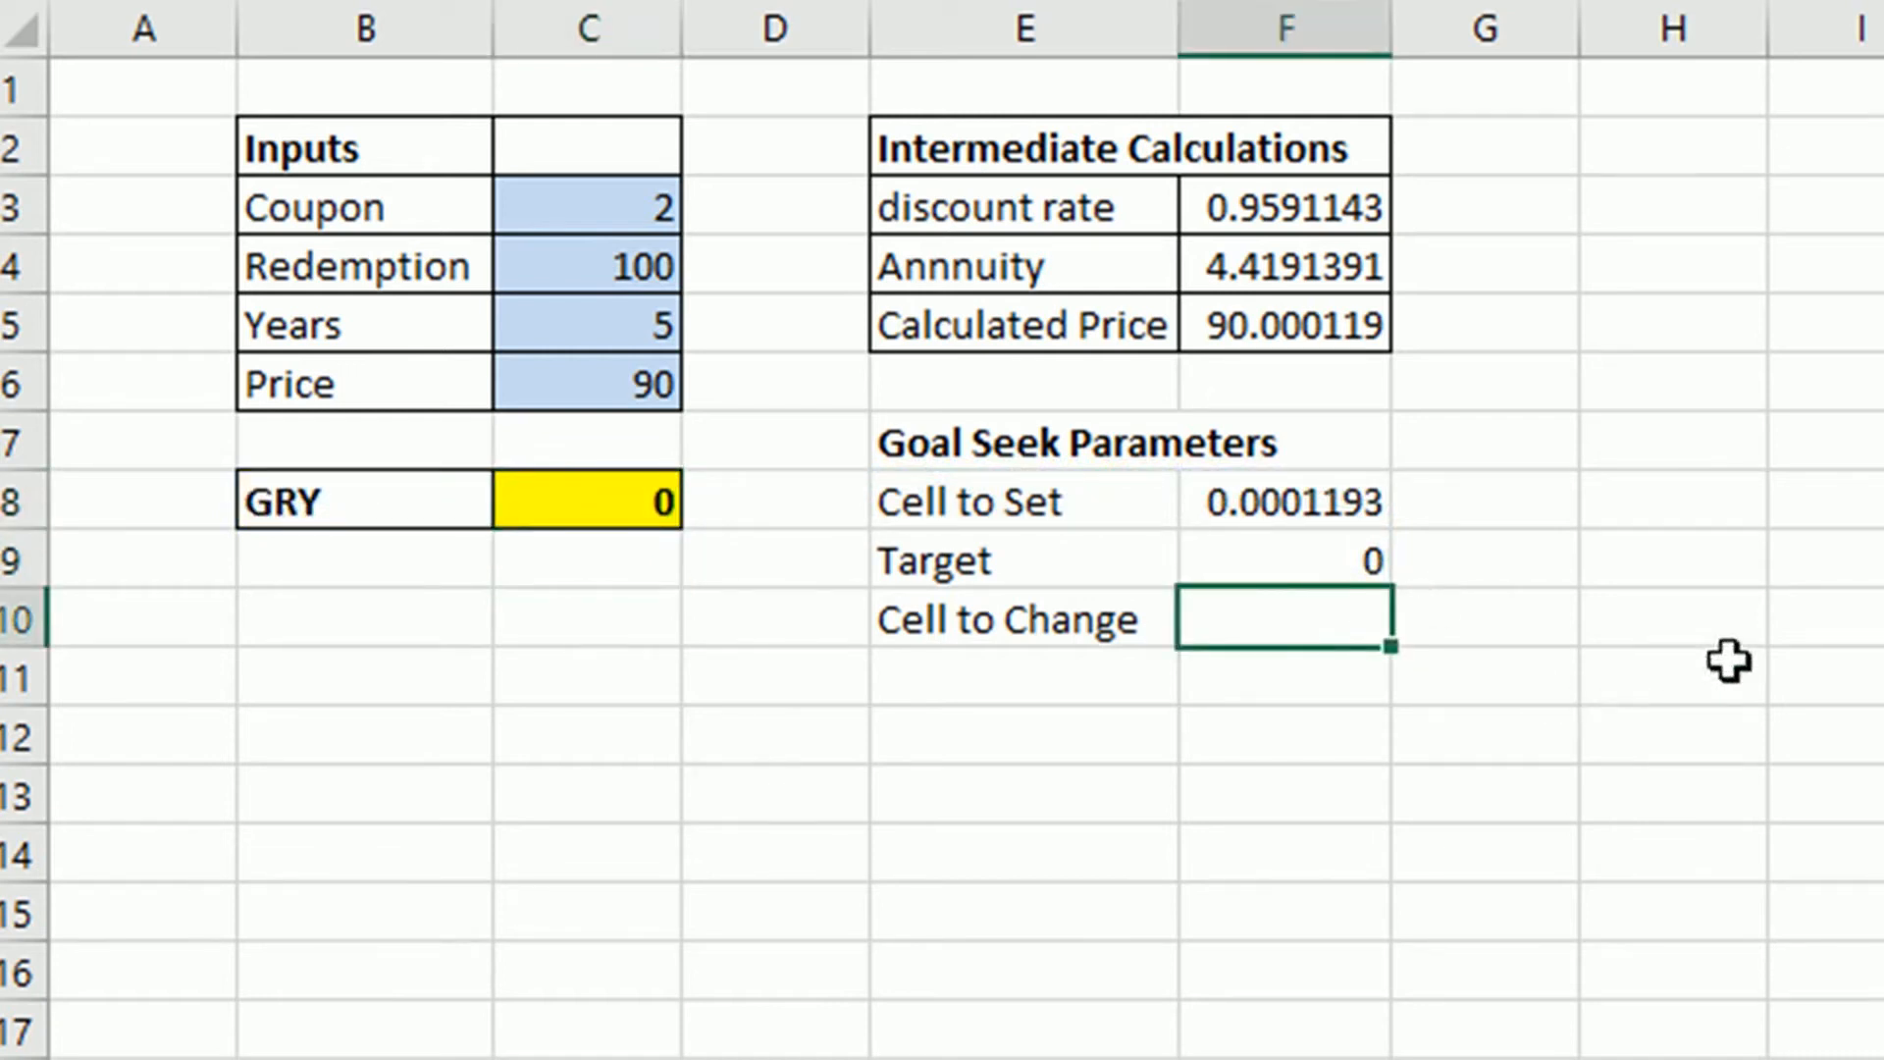
text(3%)
key(Return)
key(Up)
key(Down)
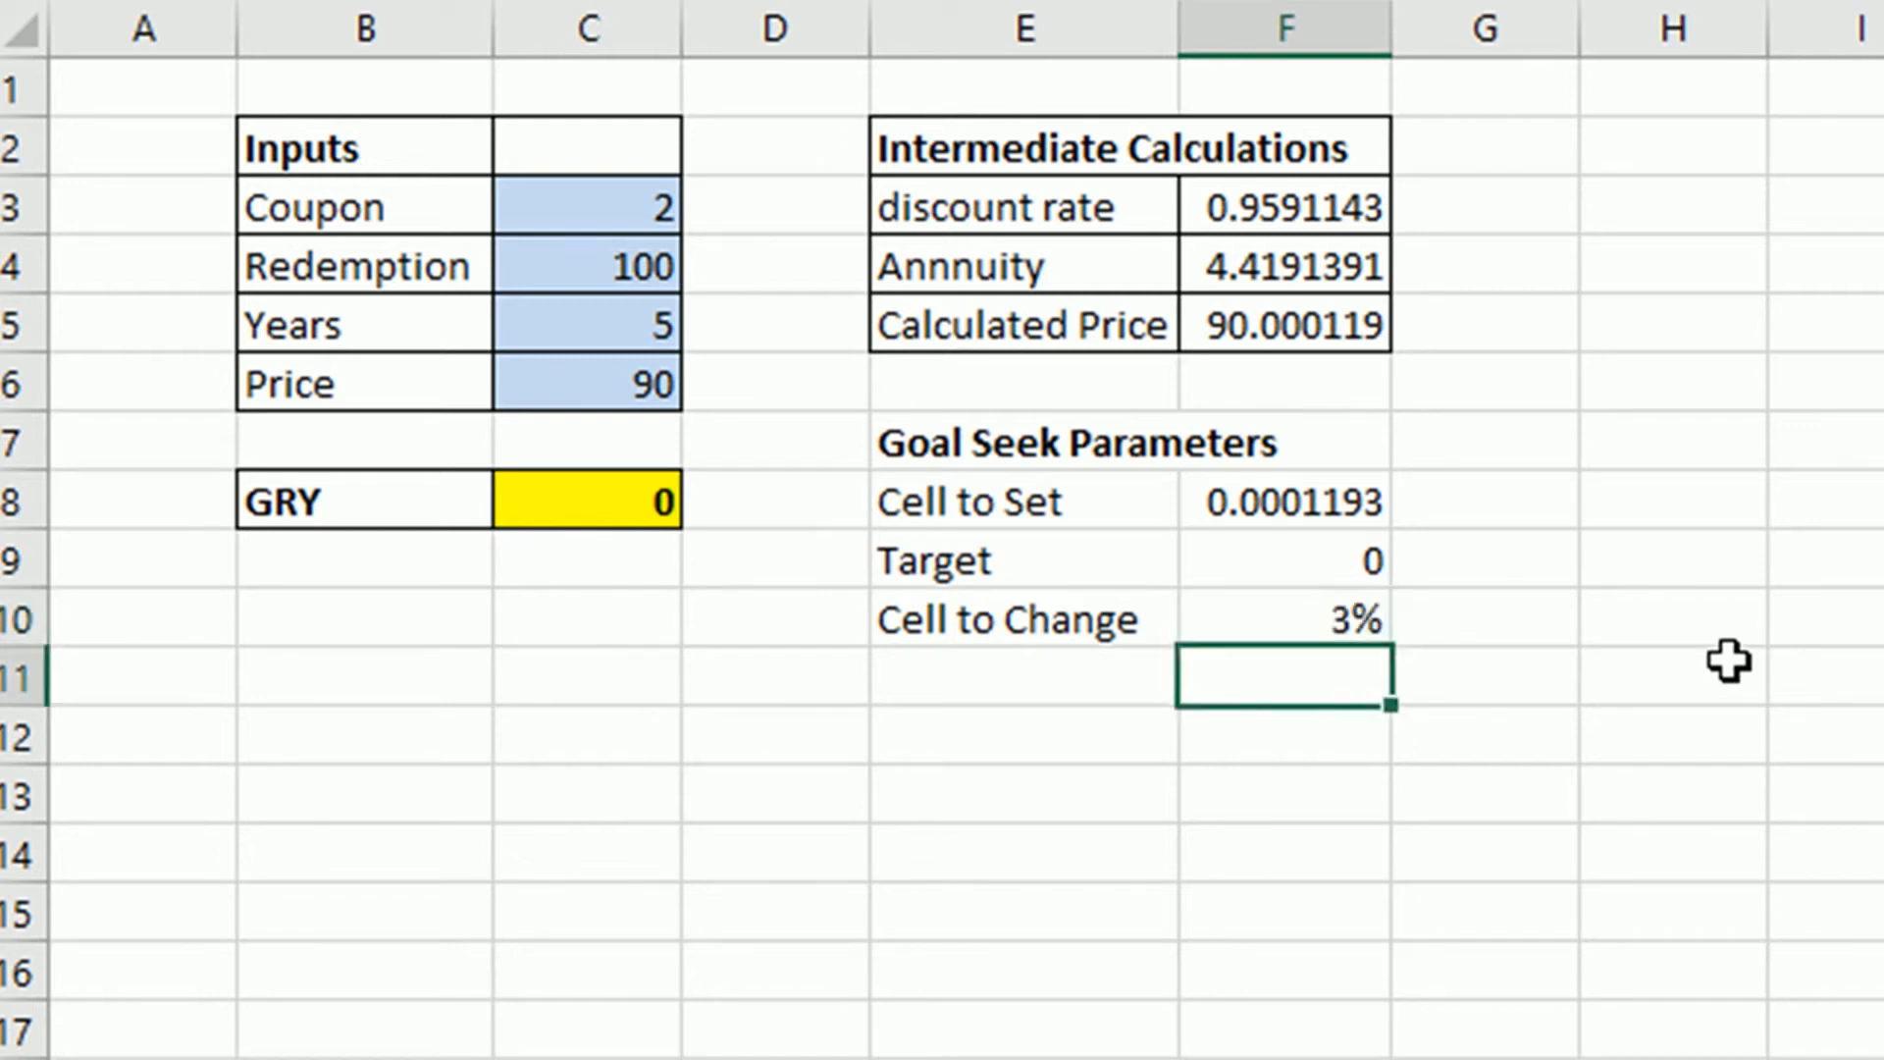
Step: Apply borders to all cells of the Goal Seek parameters range E8:F10
key(Left)
drag(1068, 502, 1296, 652)
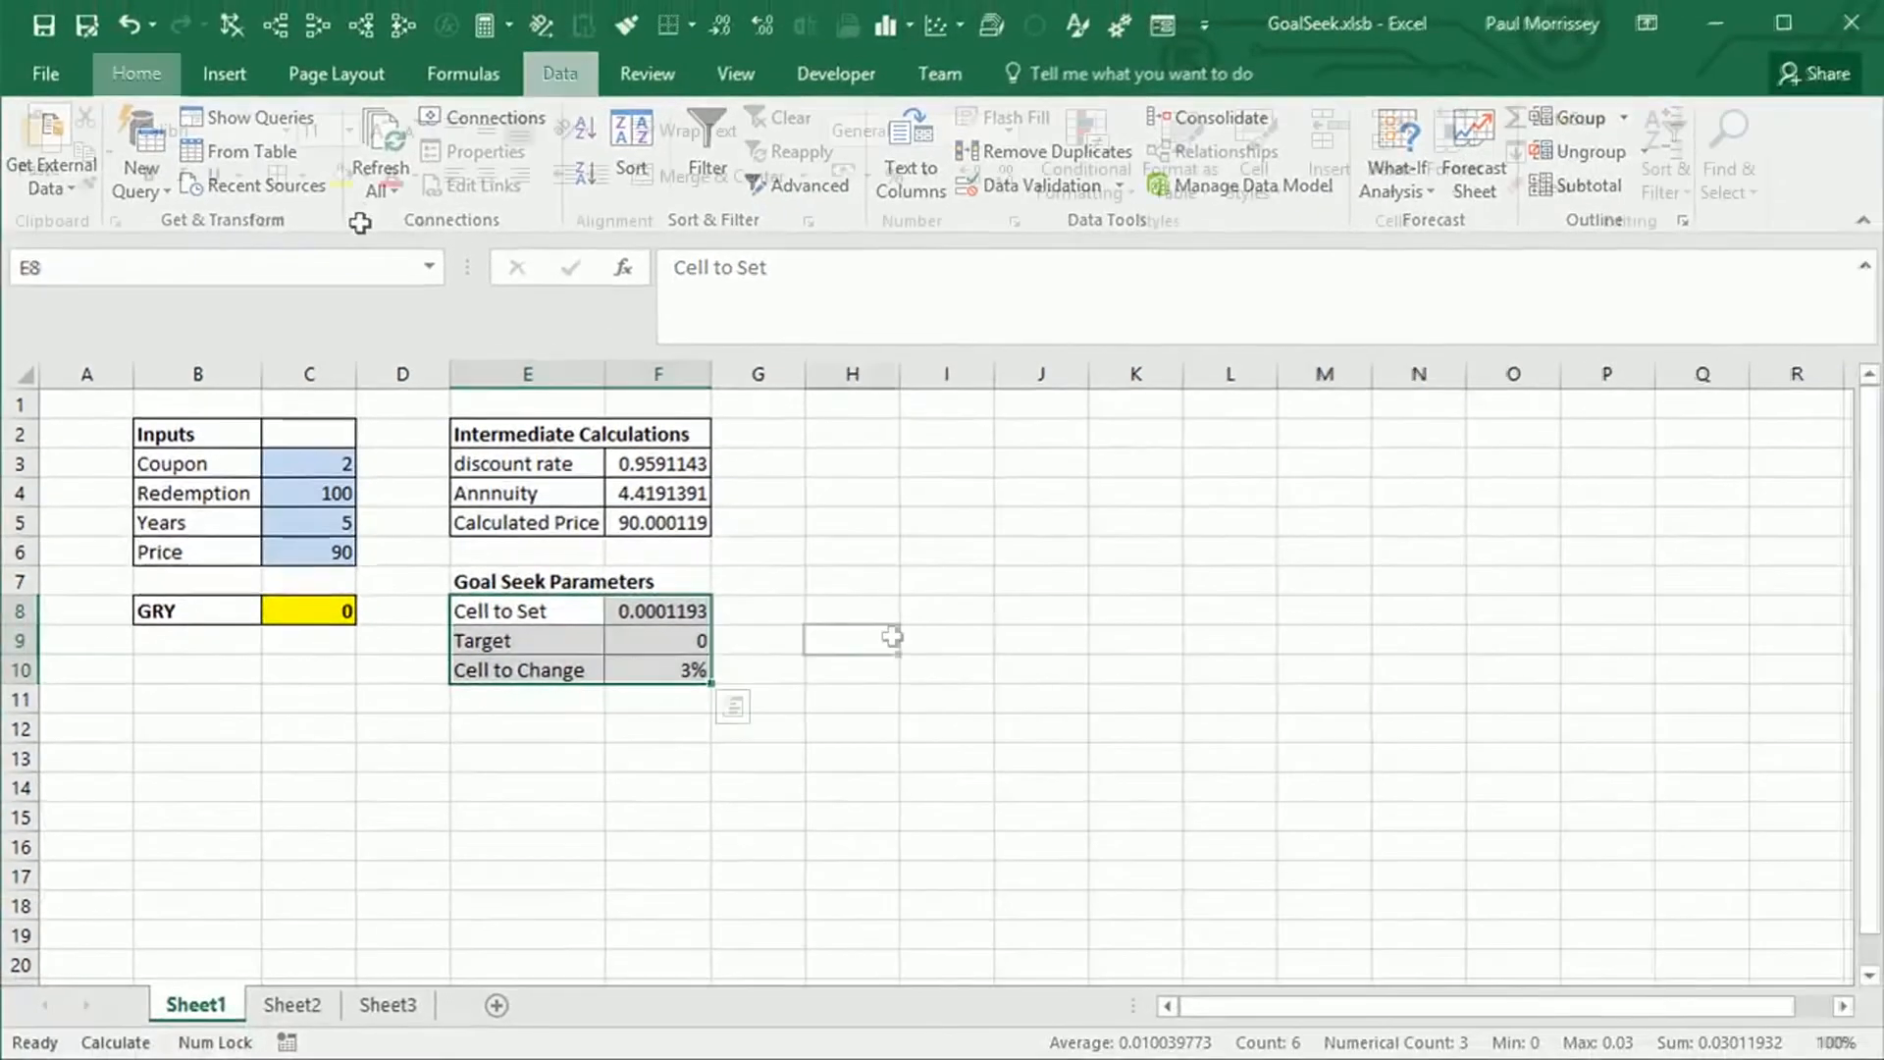
click(947, 633)
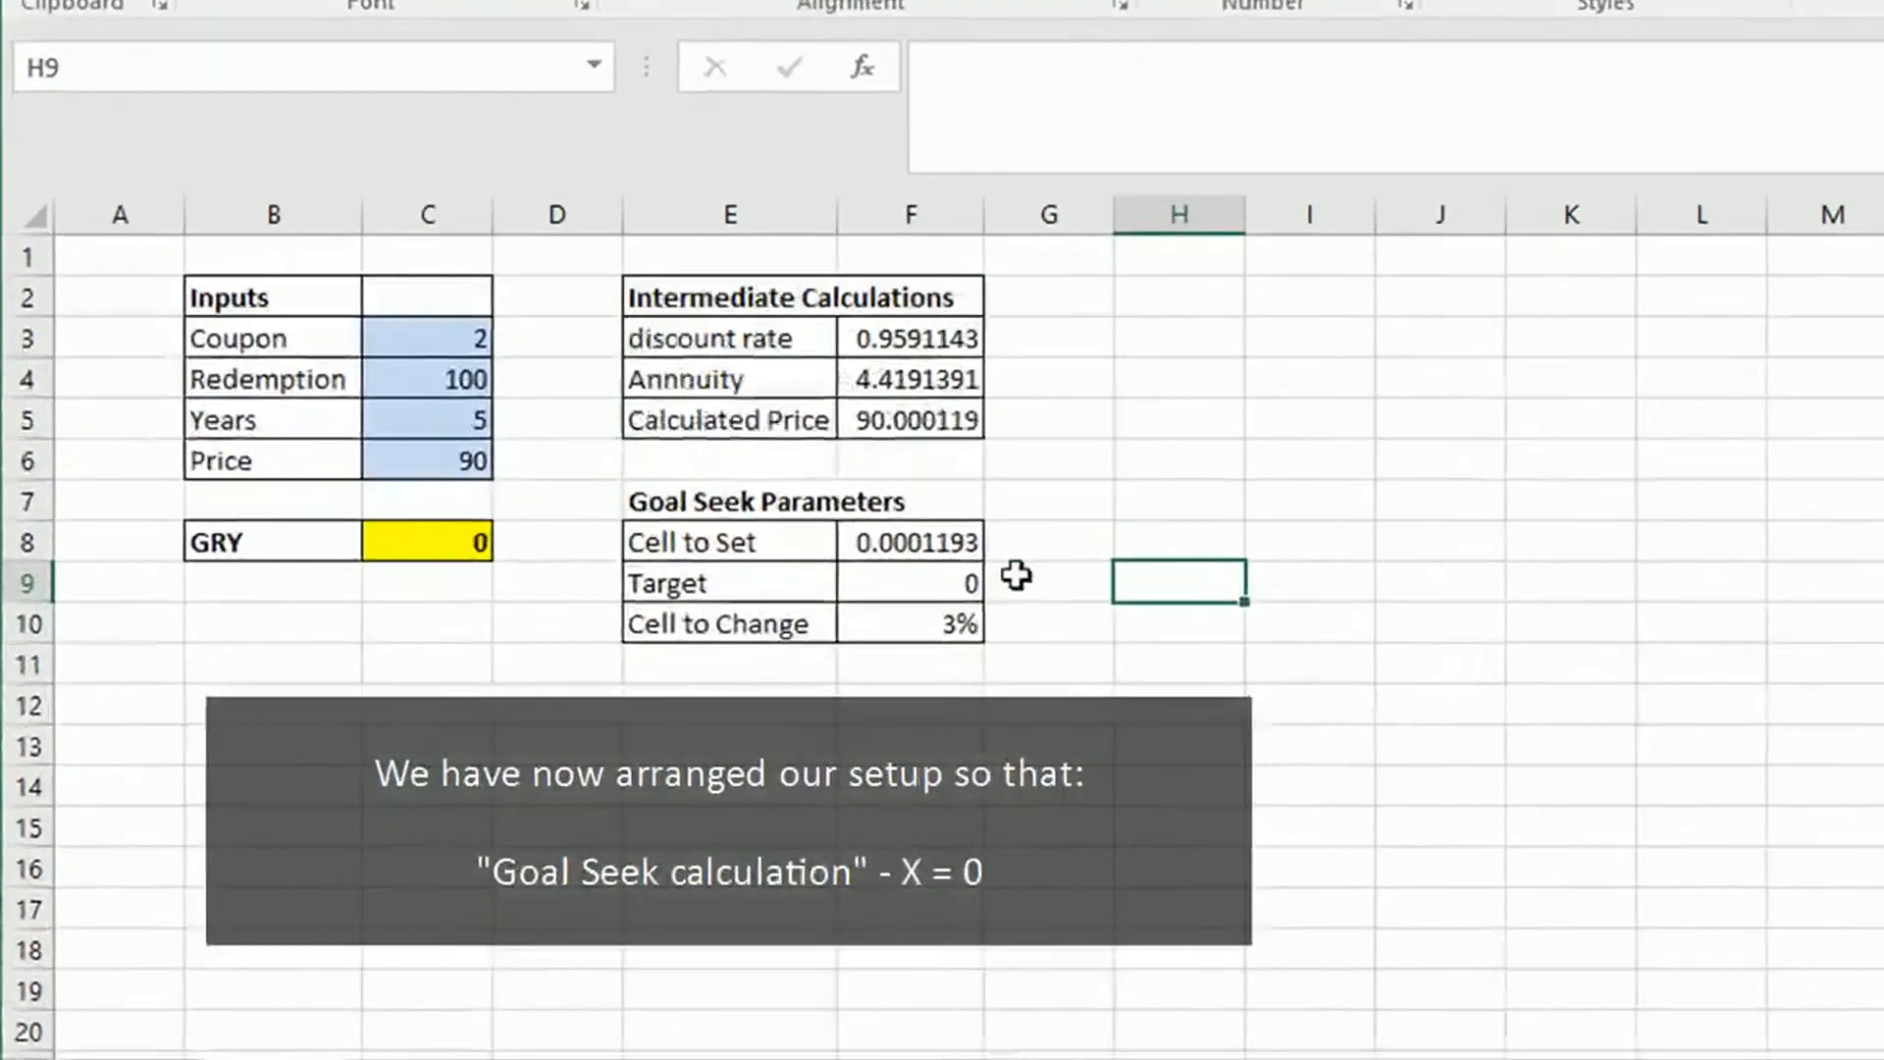
Step: Review the Cell to Set in F8, the Target in F9, the Calculated Price in F5 and the Price in C6
click(628, 611)
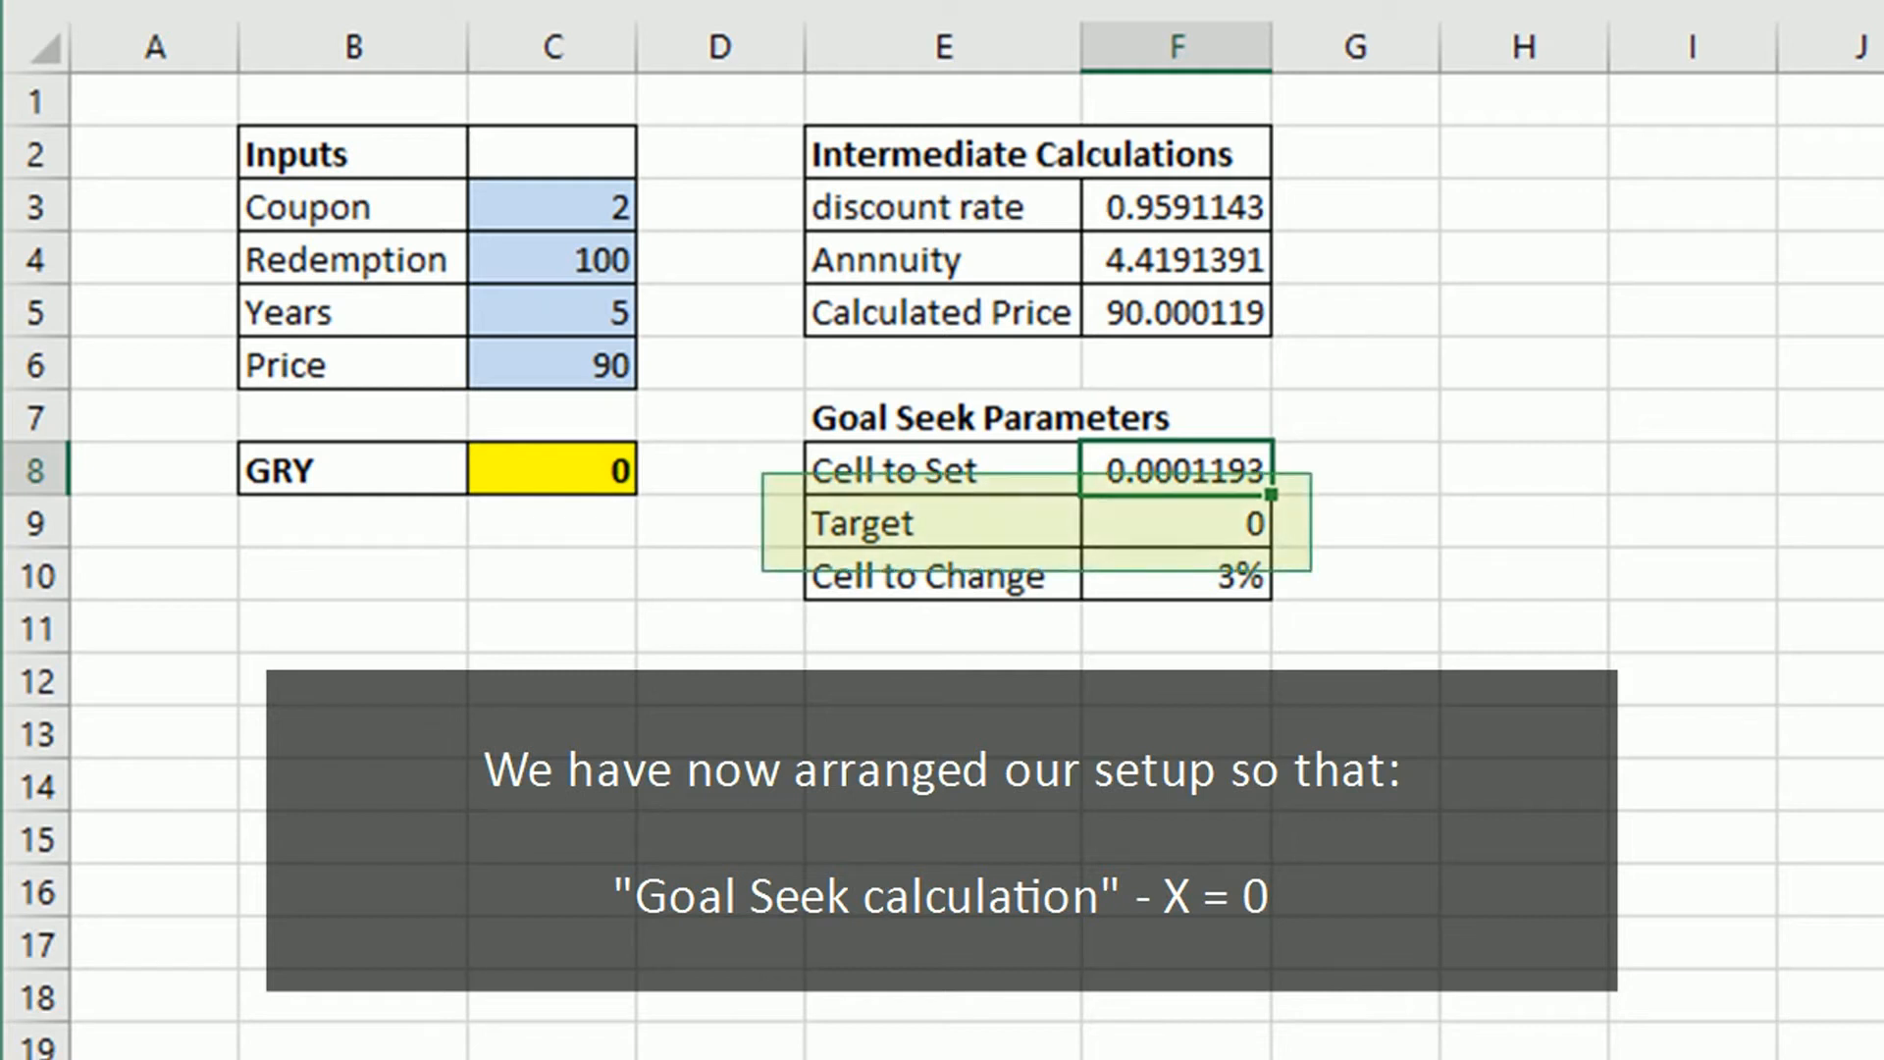
click(1175, 522)
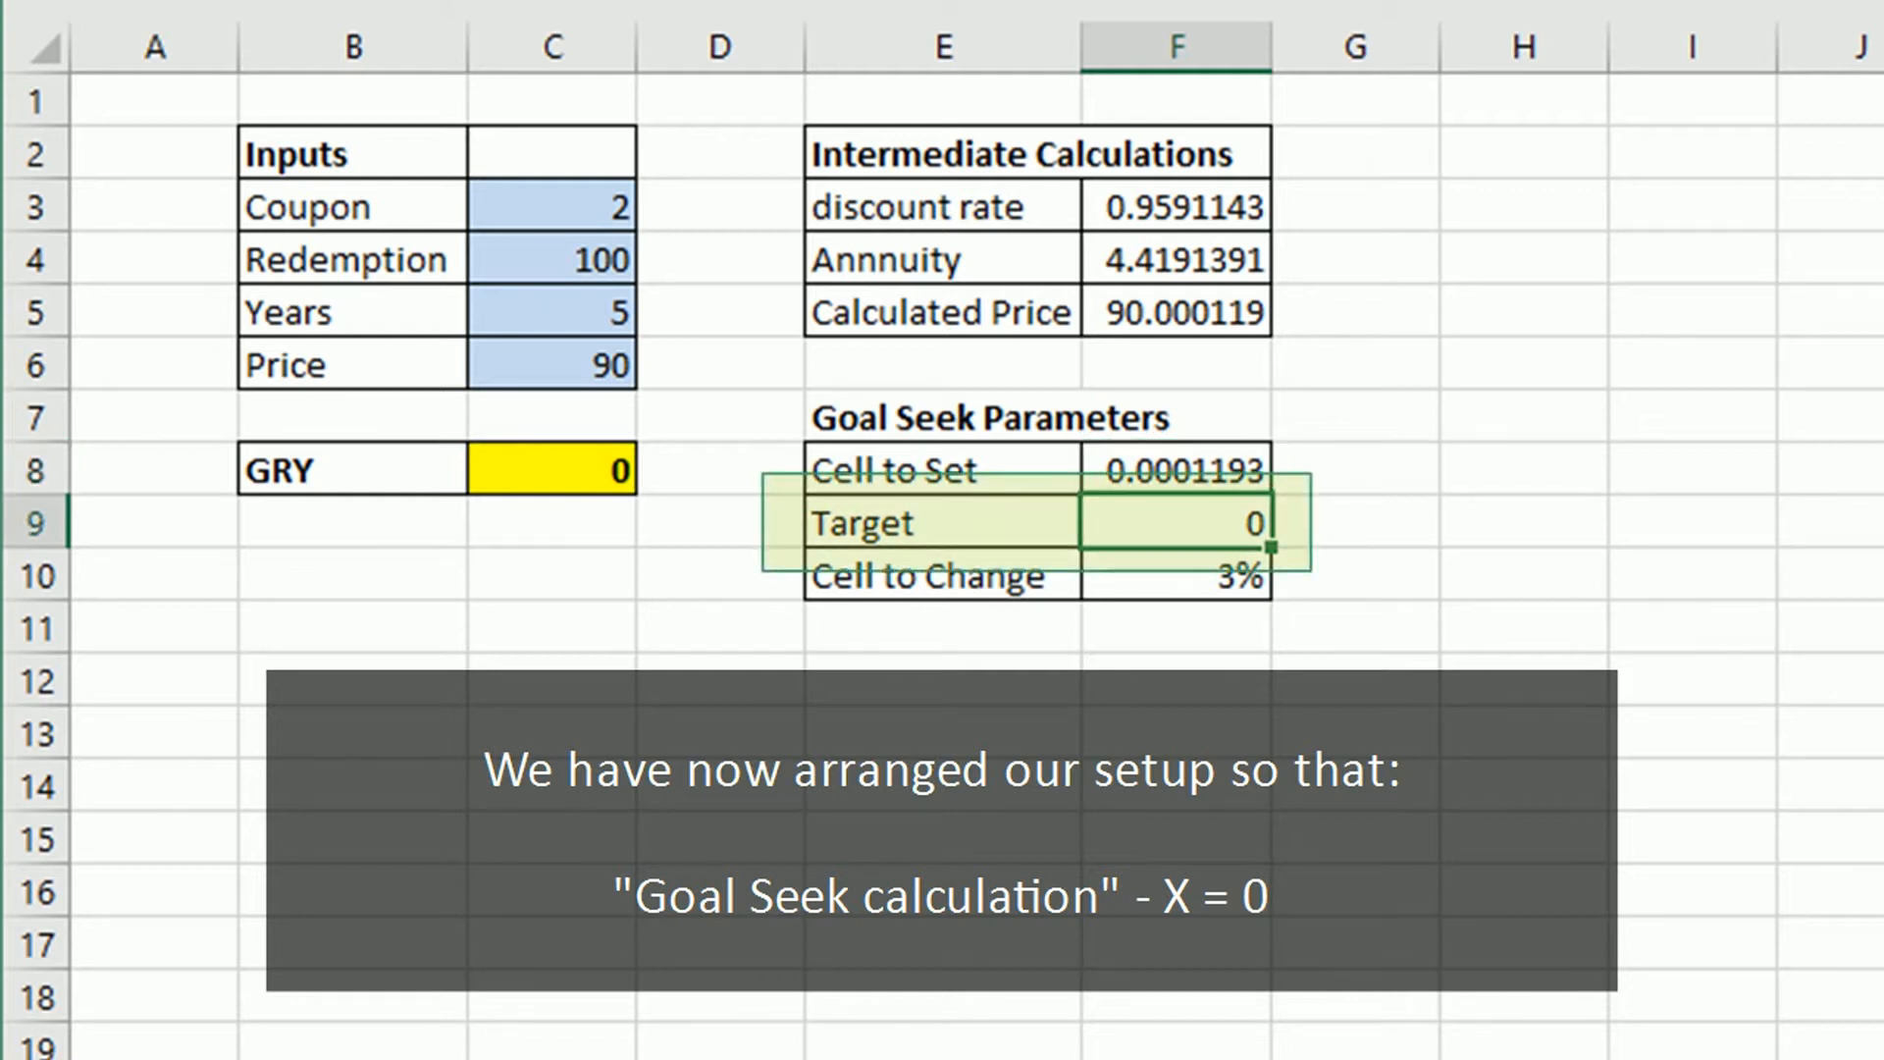
click(1472, 422)
click(1196, 310)
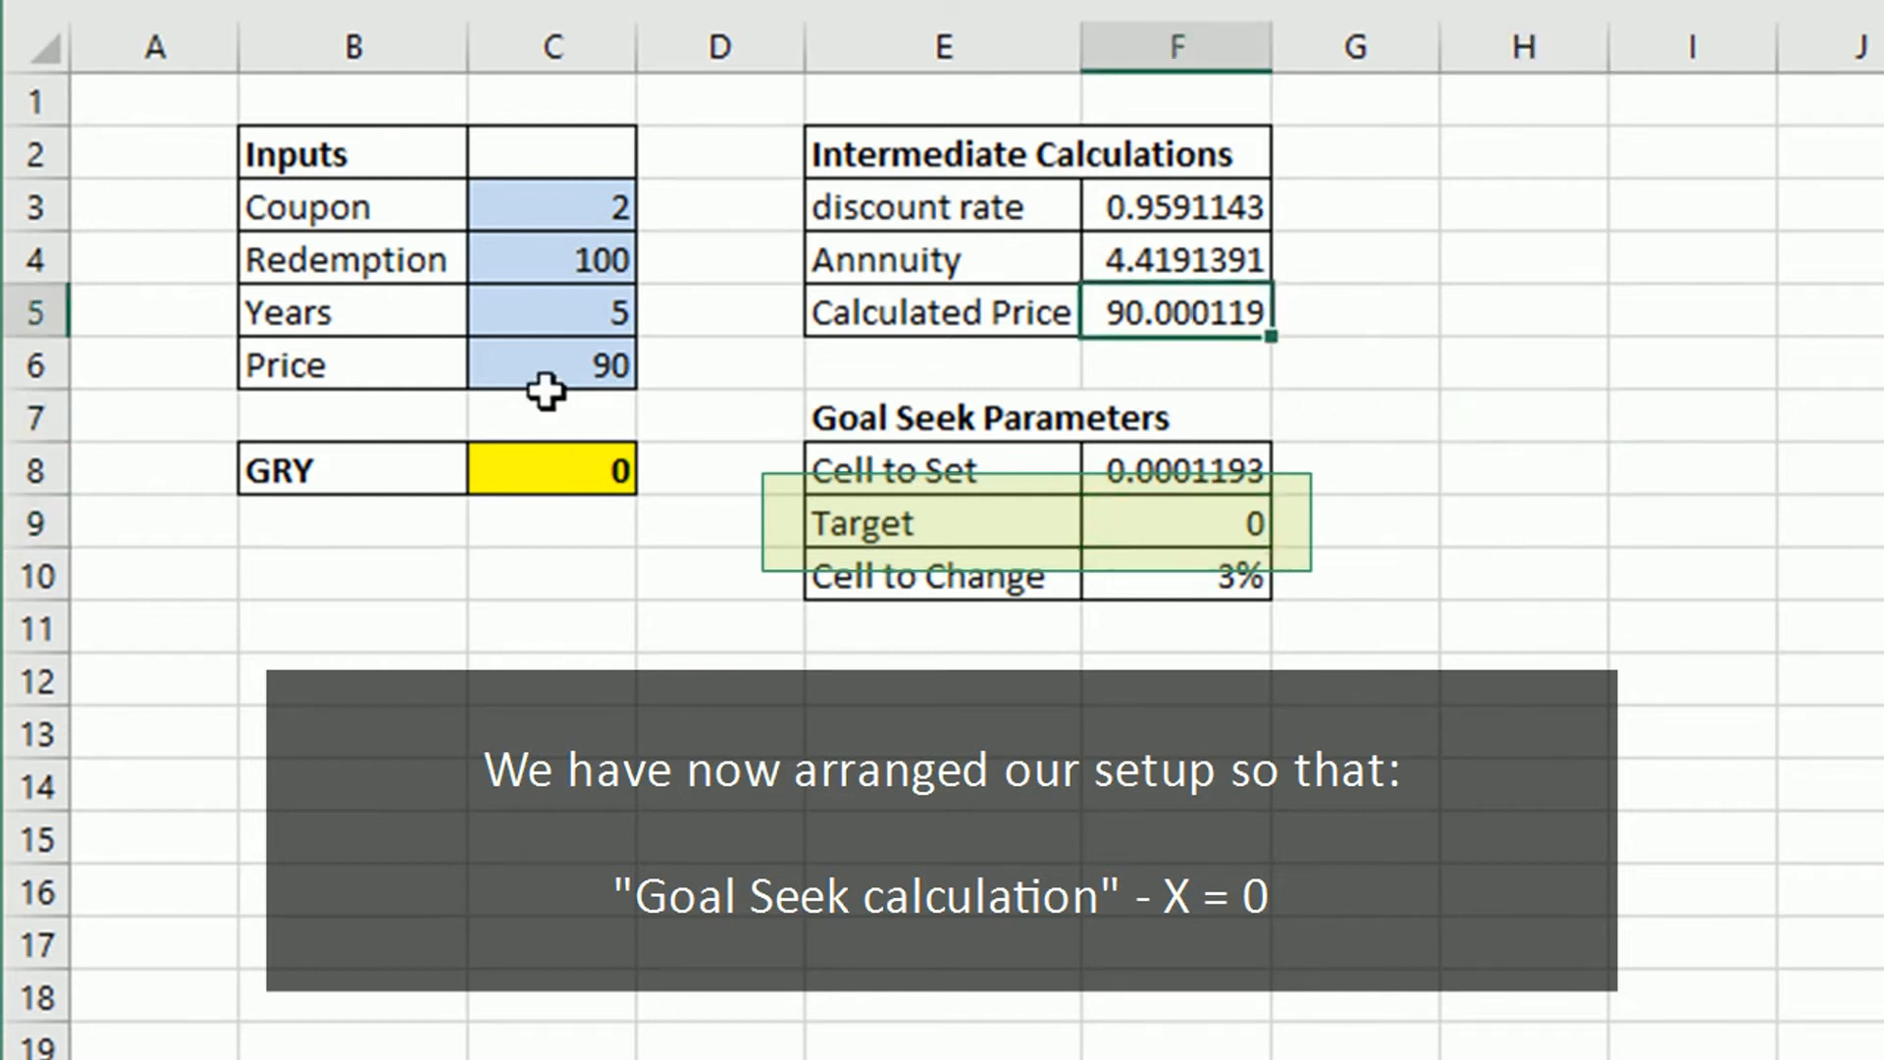
click(514, 365)
click(1646, 365)
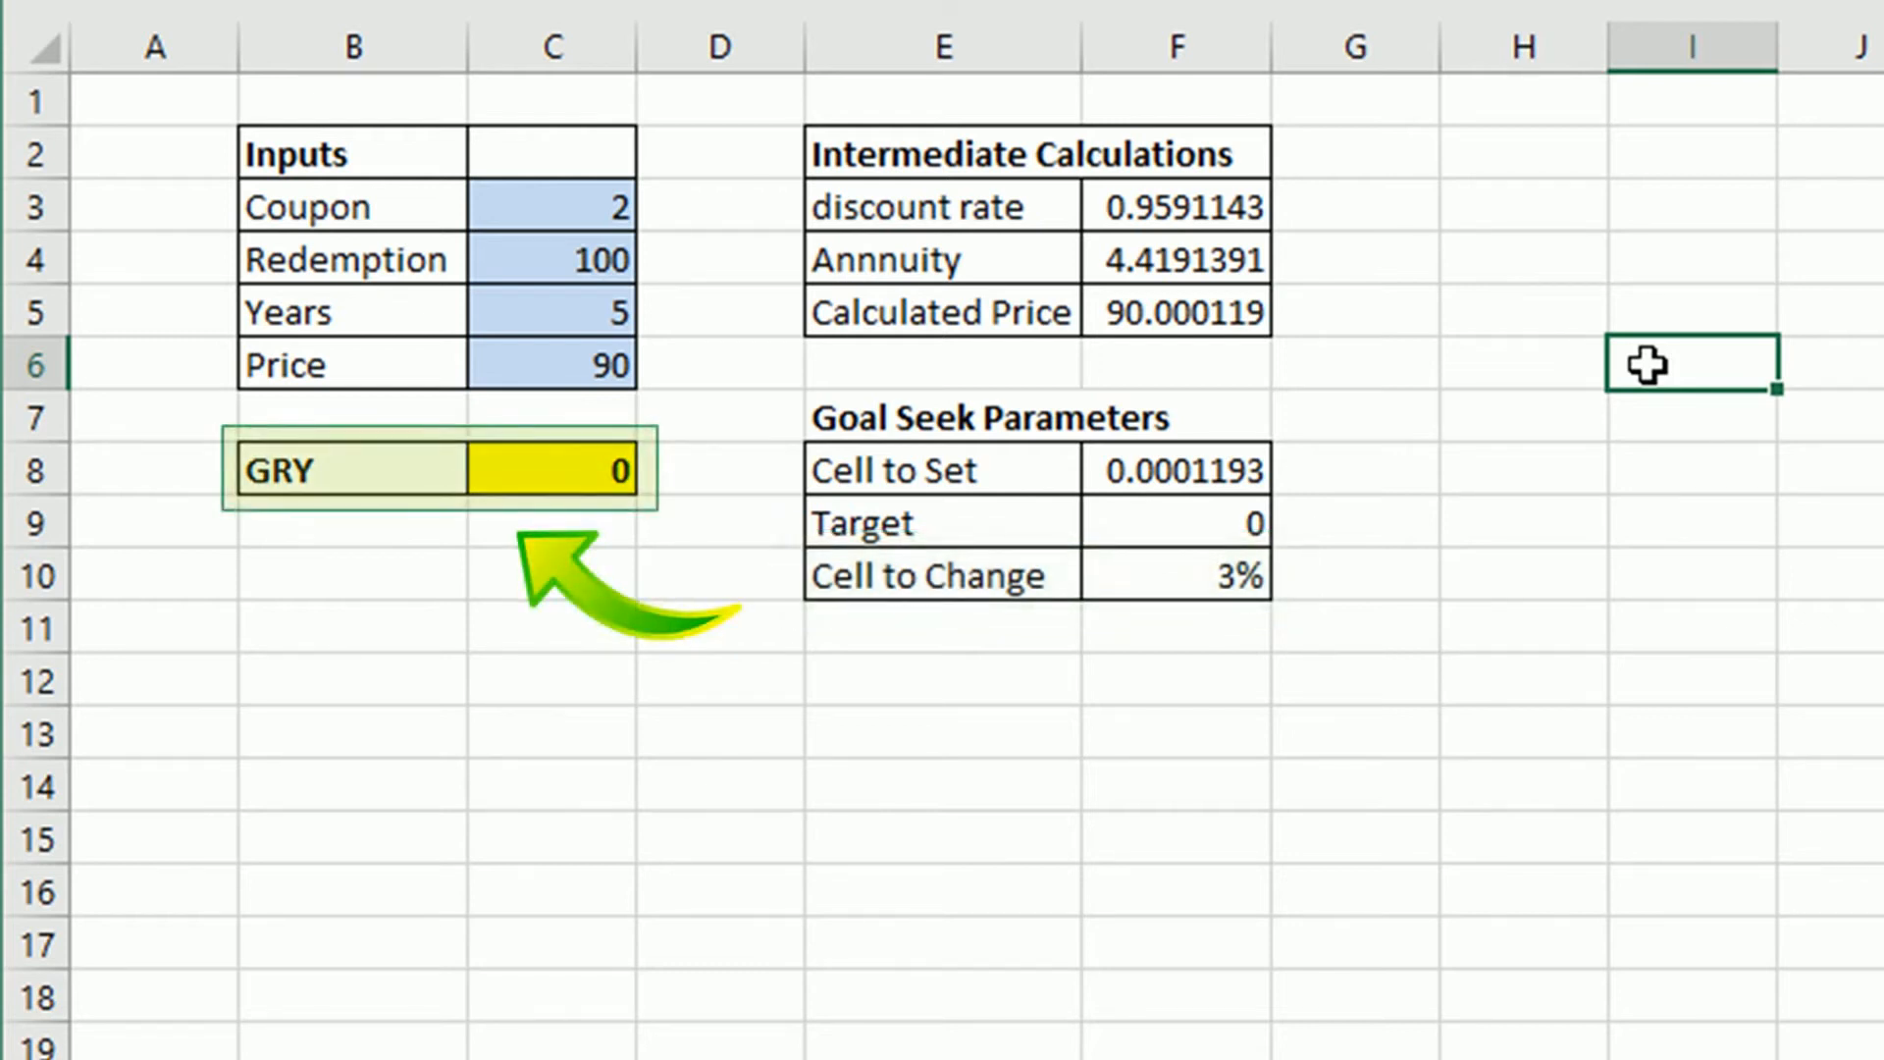
Step: Format the GRY cell C8 as a percentage
click(609, 471)
key(ctrl+shift+5)
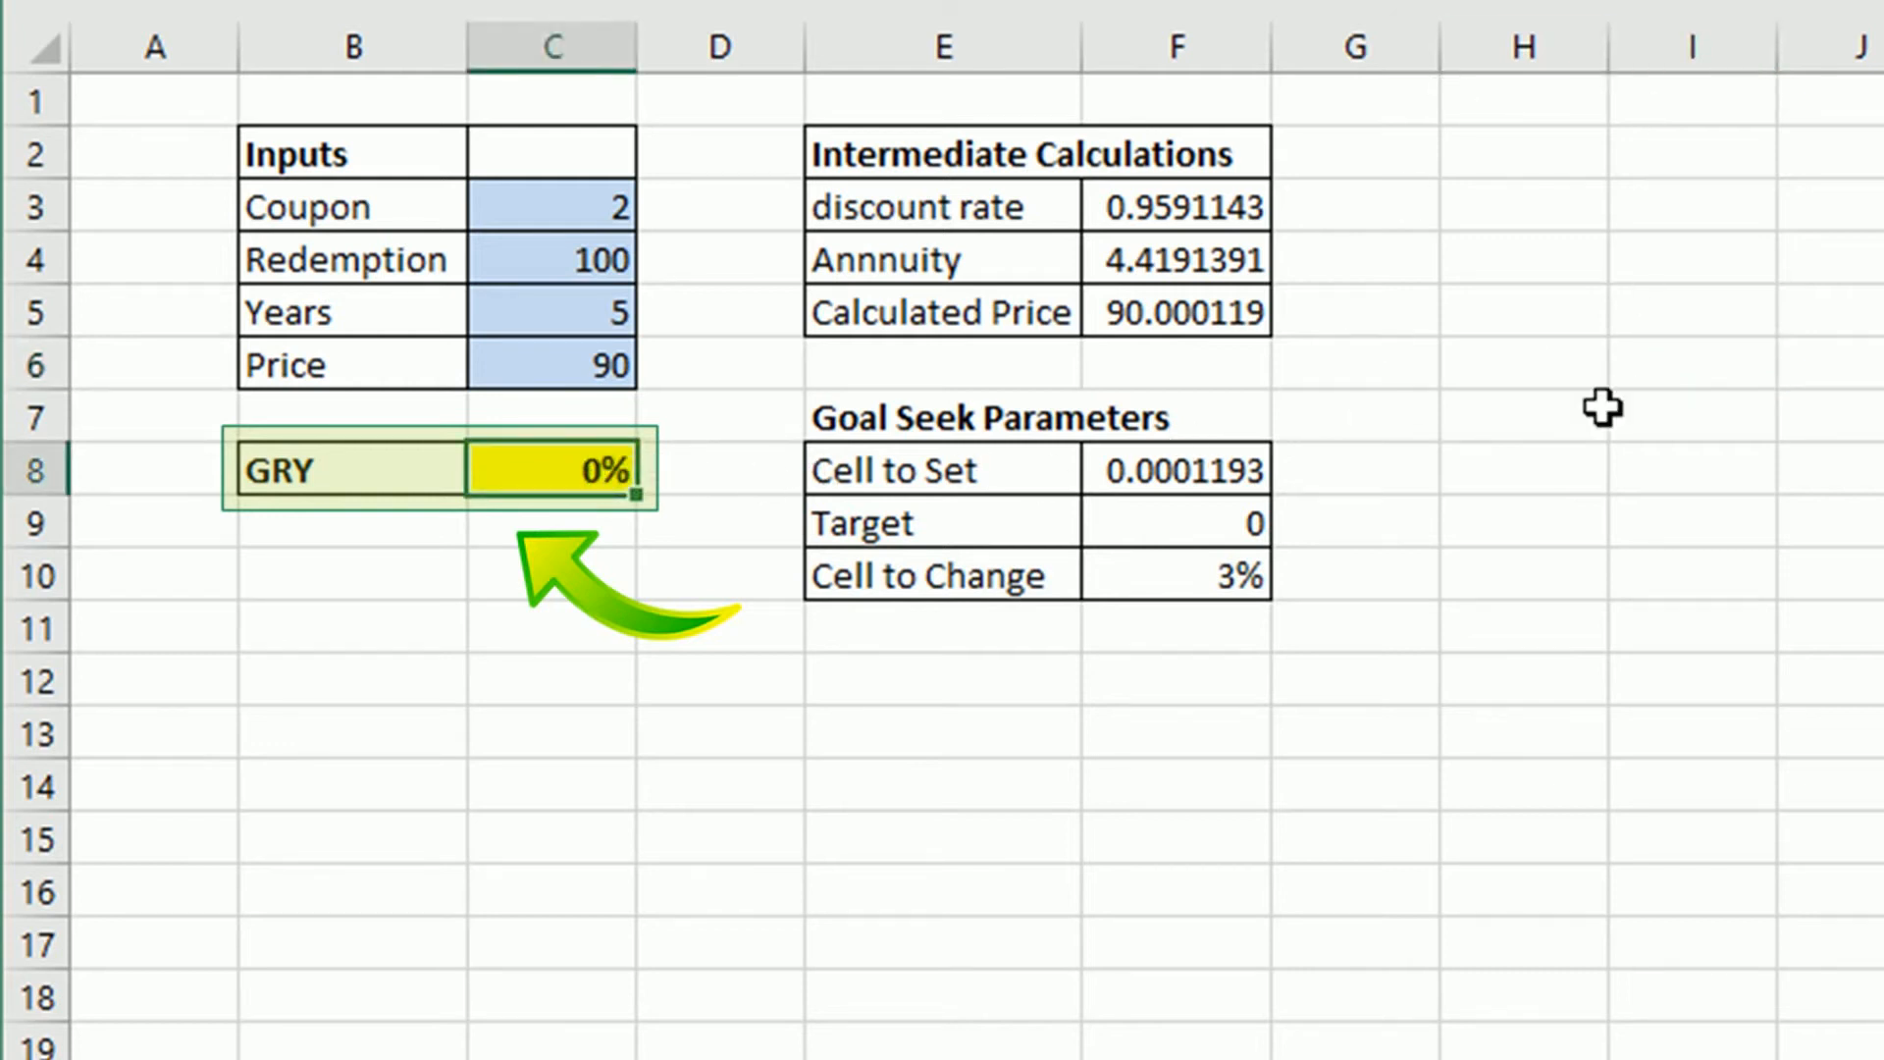
click(1599, 410)
Step: Begin an IF formula in F11 that tests whether F8-F9, rounded to 3 decimal places, equals 0
click(1152, 622)
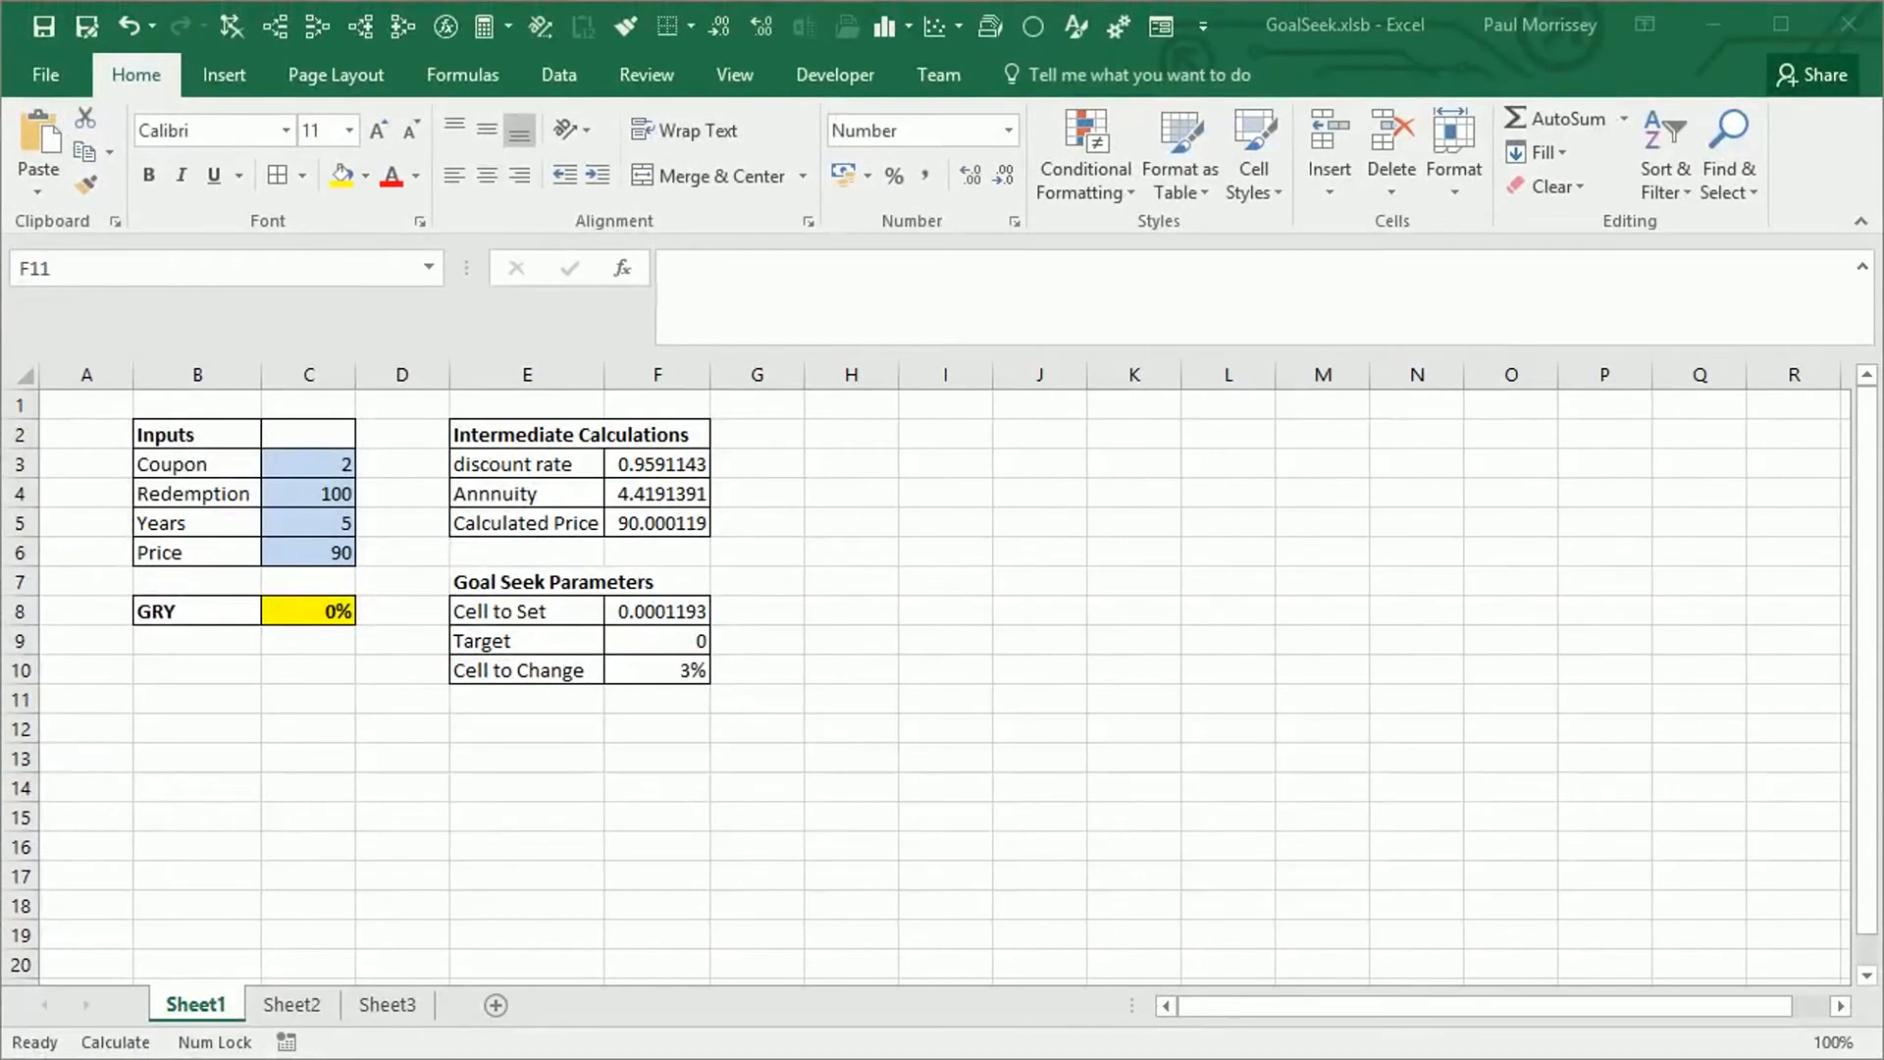
click(670, 696)
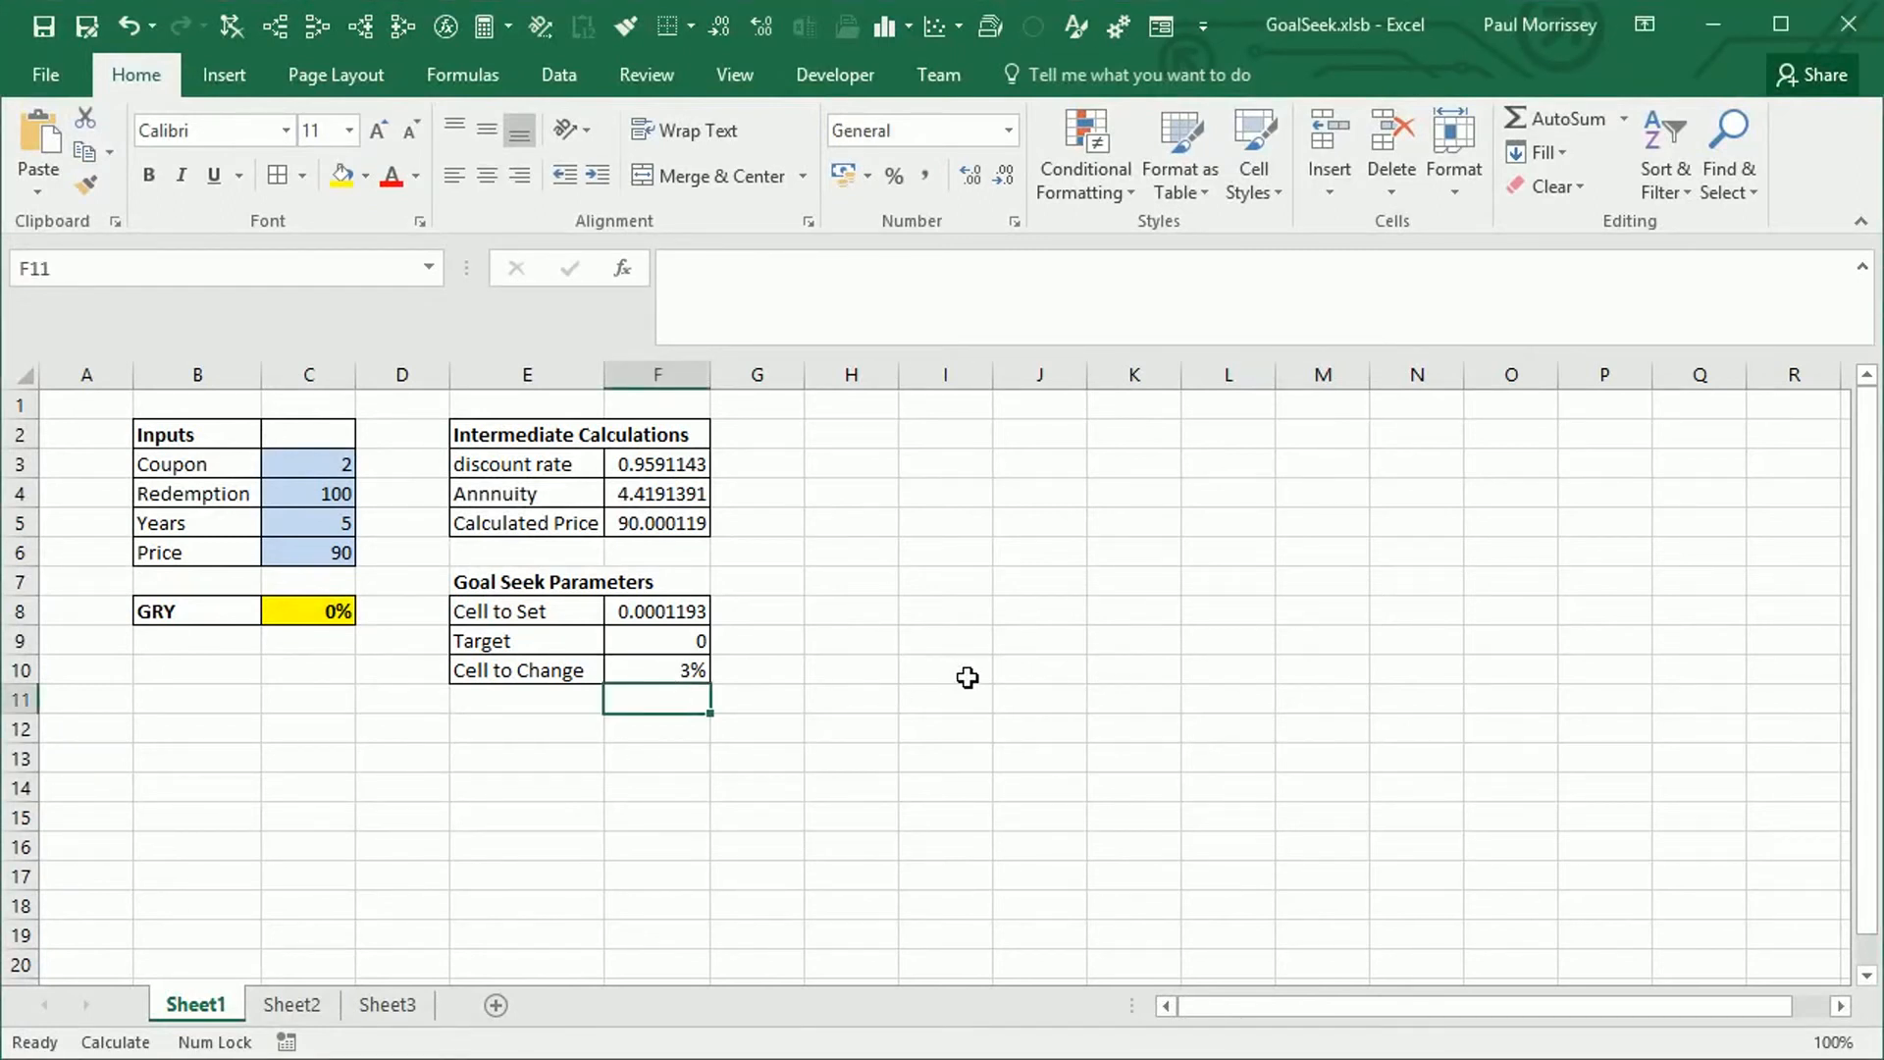
text(=)
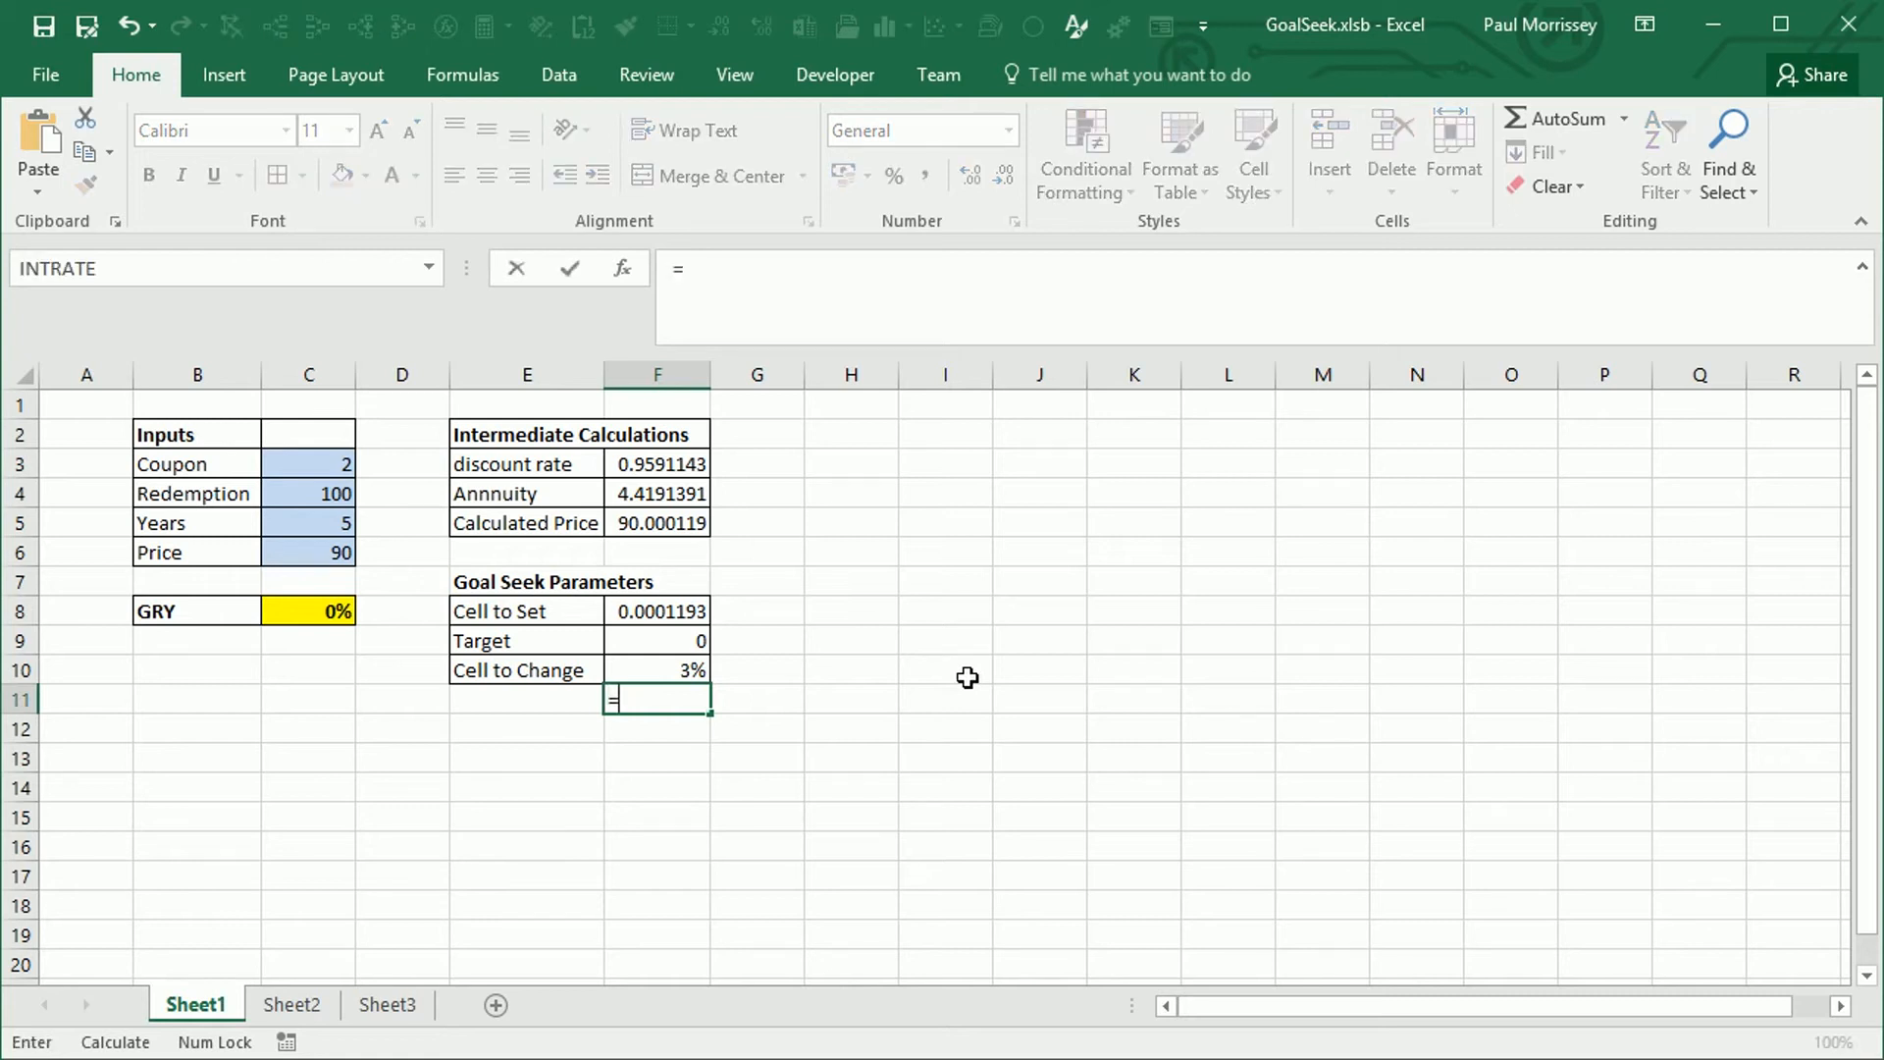
text(if()
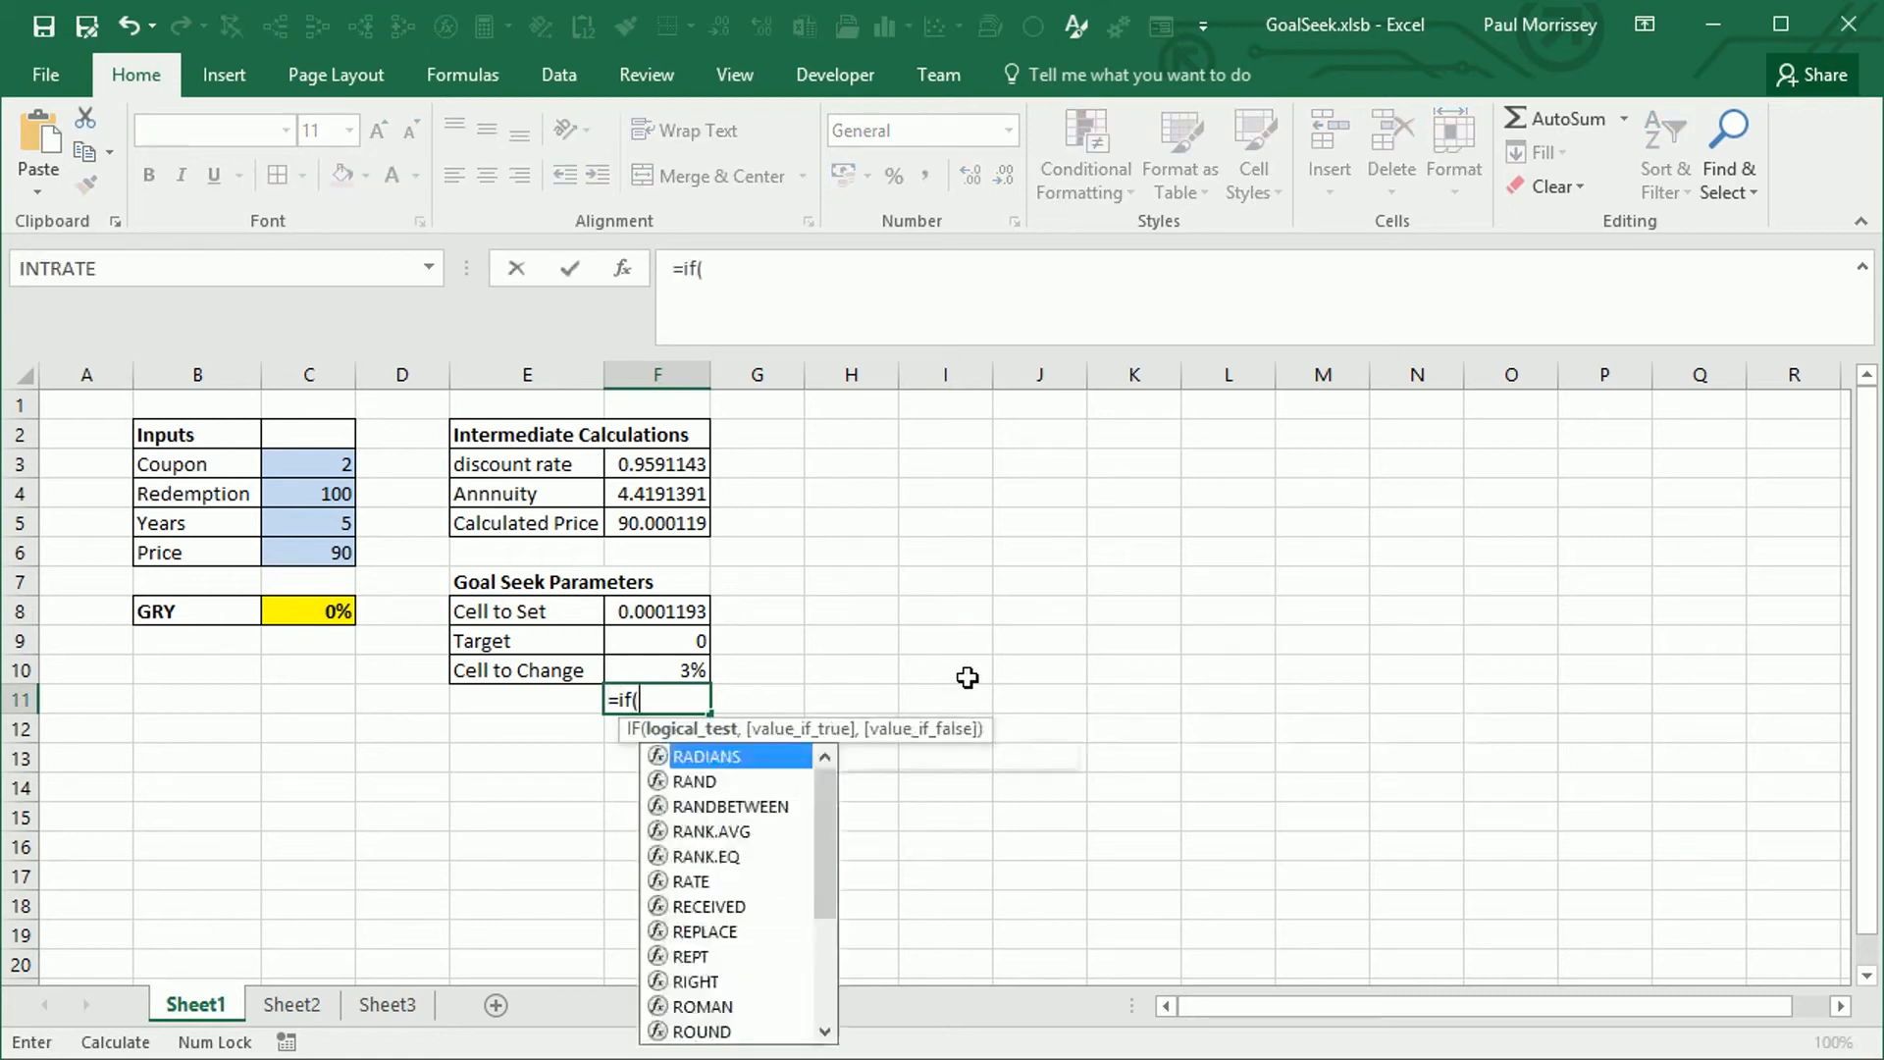
text(round()
key(Up)
key(Up)
key(Up)
text(-)
key(Up)
key(Up)
text())
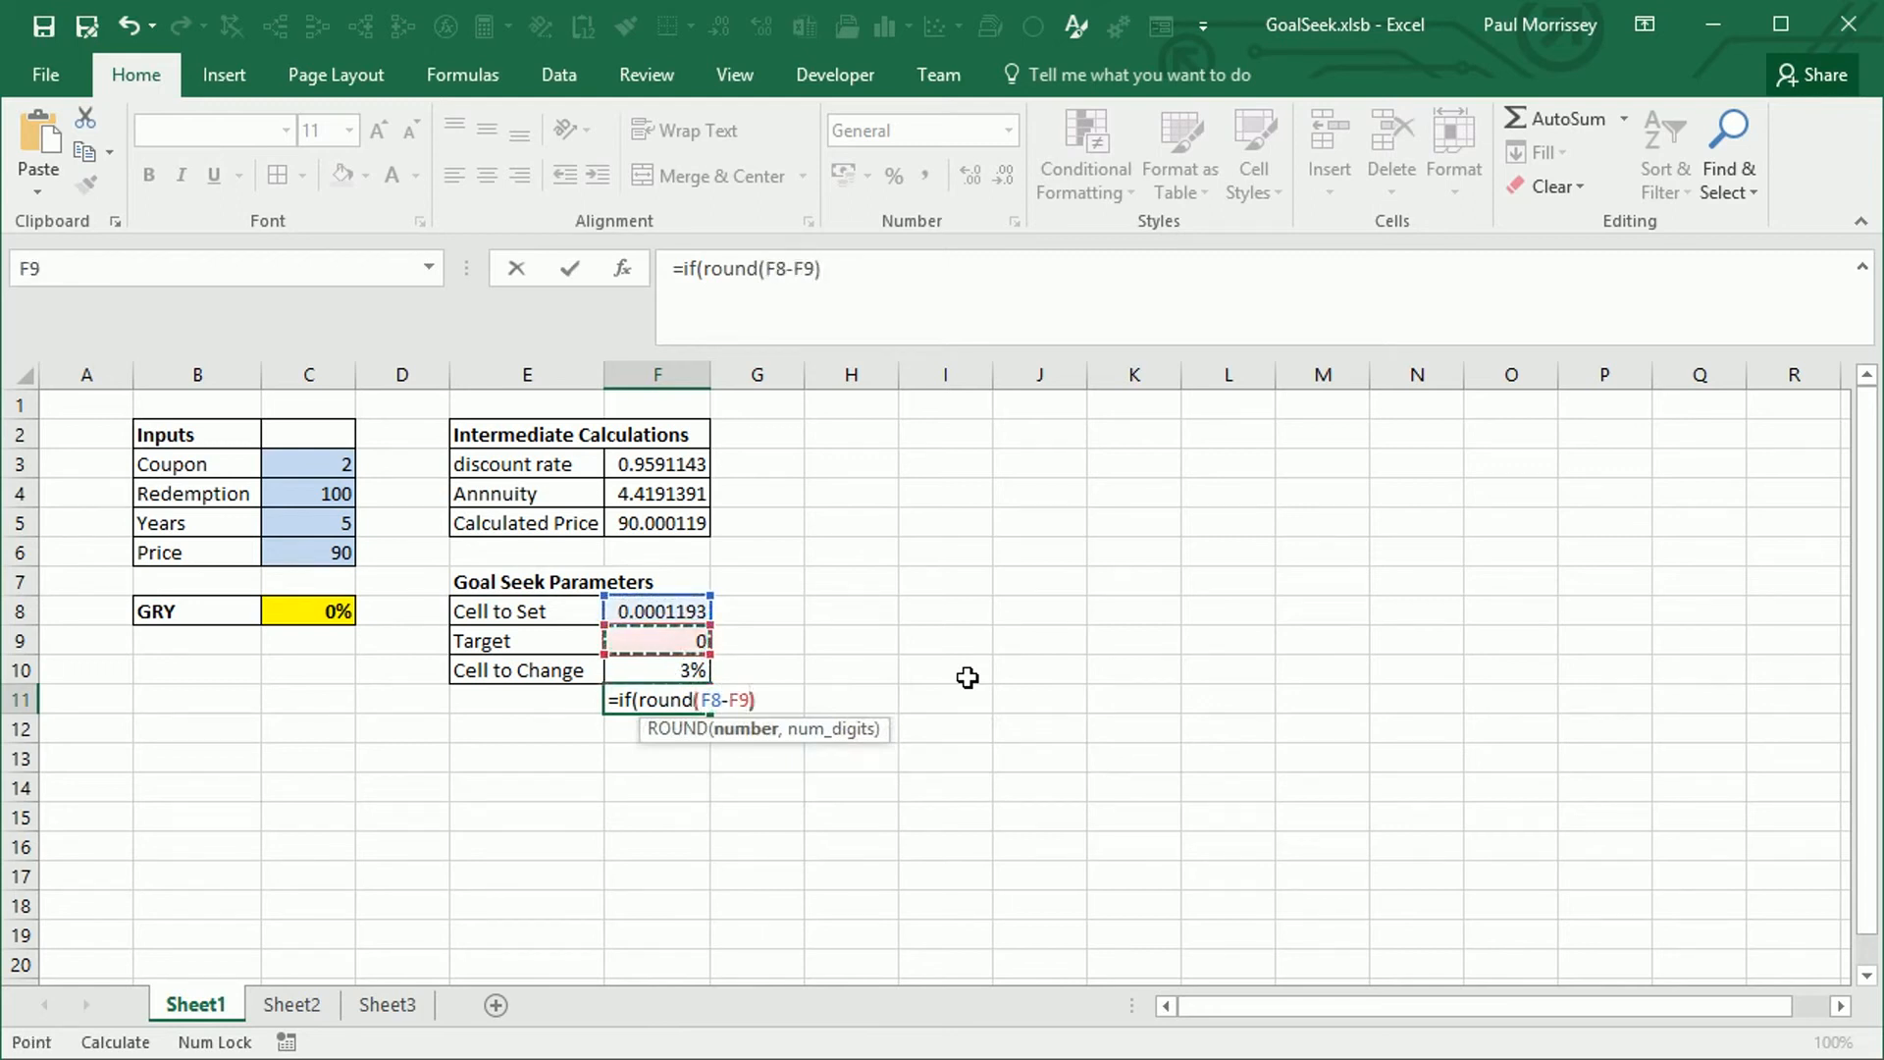
key(BackSpace)
text(, 3) = 0)
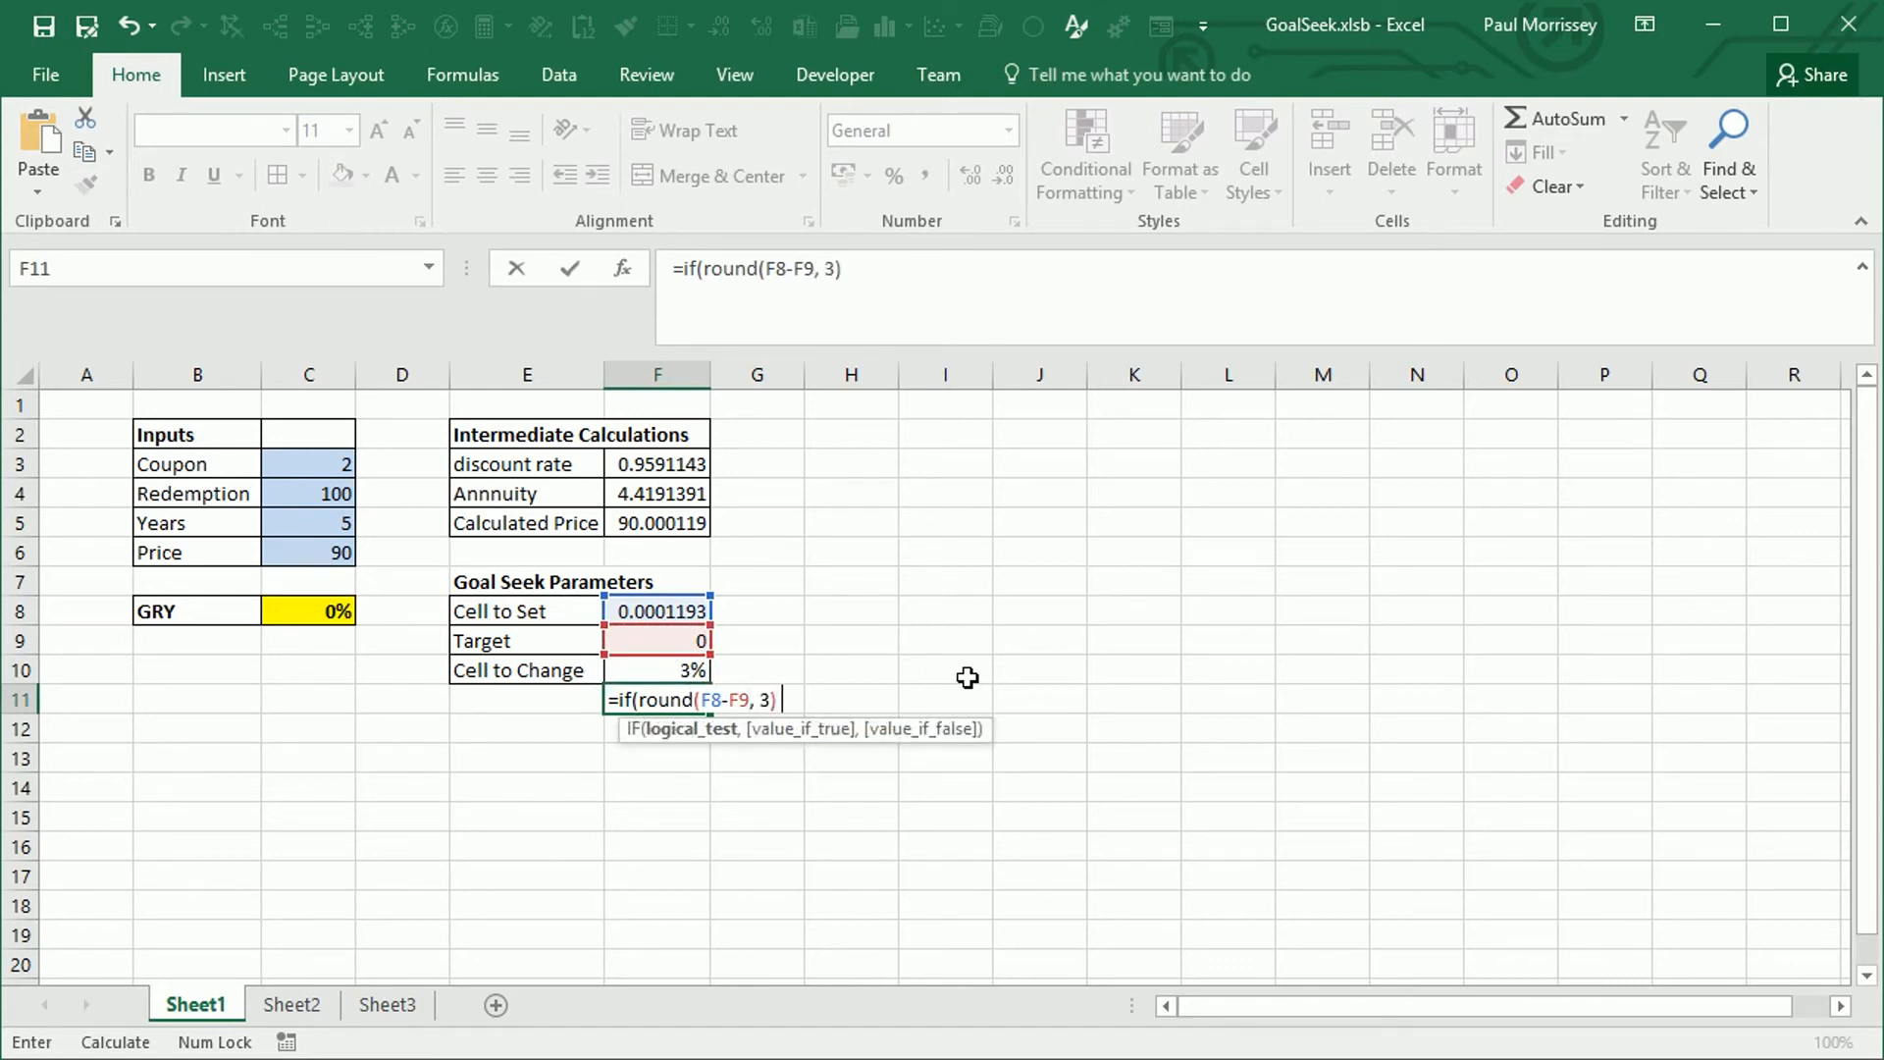
Step: Complete the IF formula in F11 to return "Ok" when true and "Re-run Goal Seek" when false
text(, "Ok")
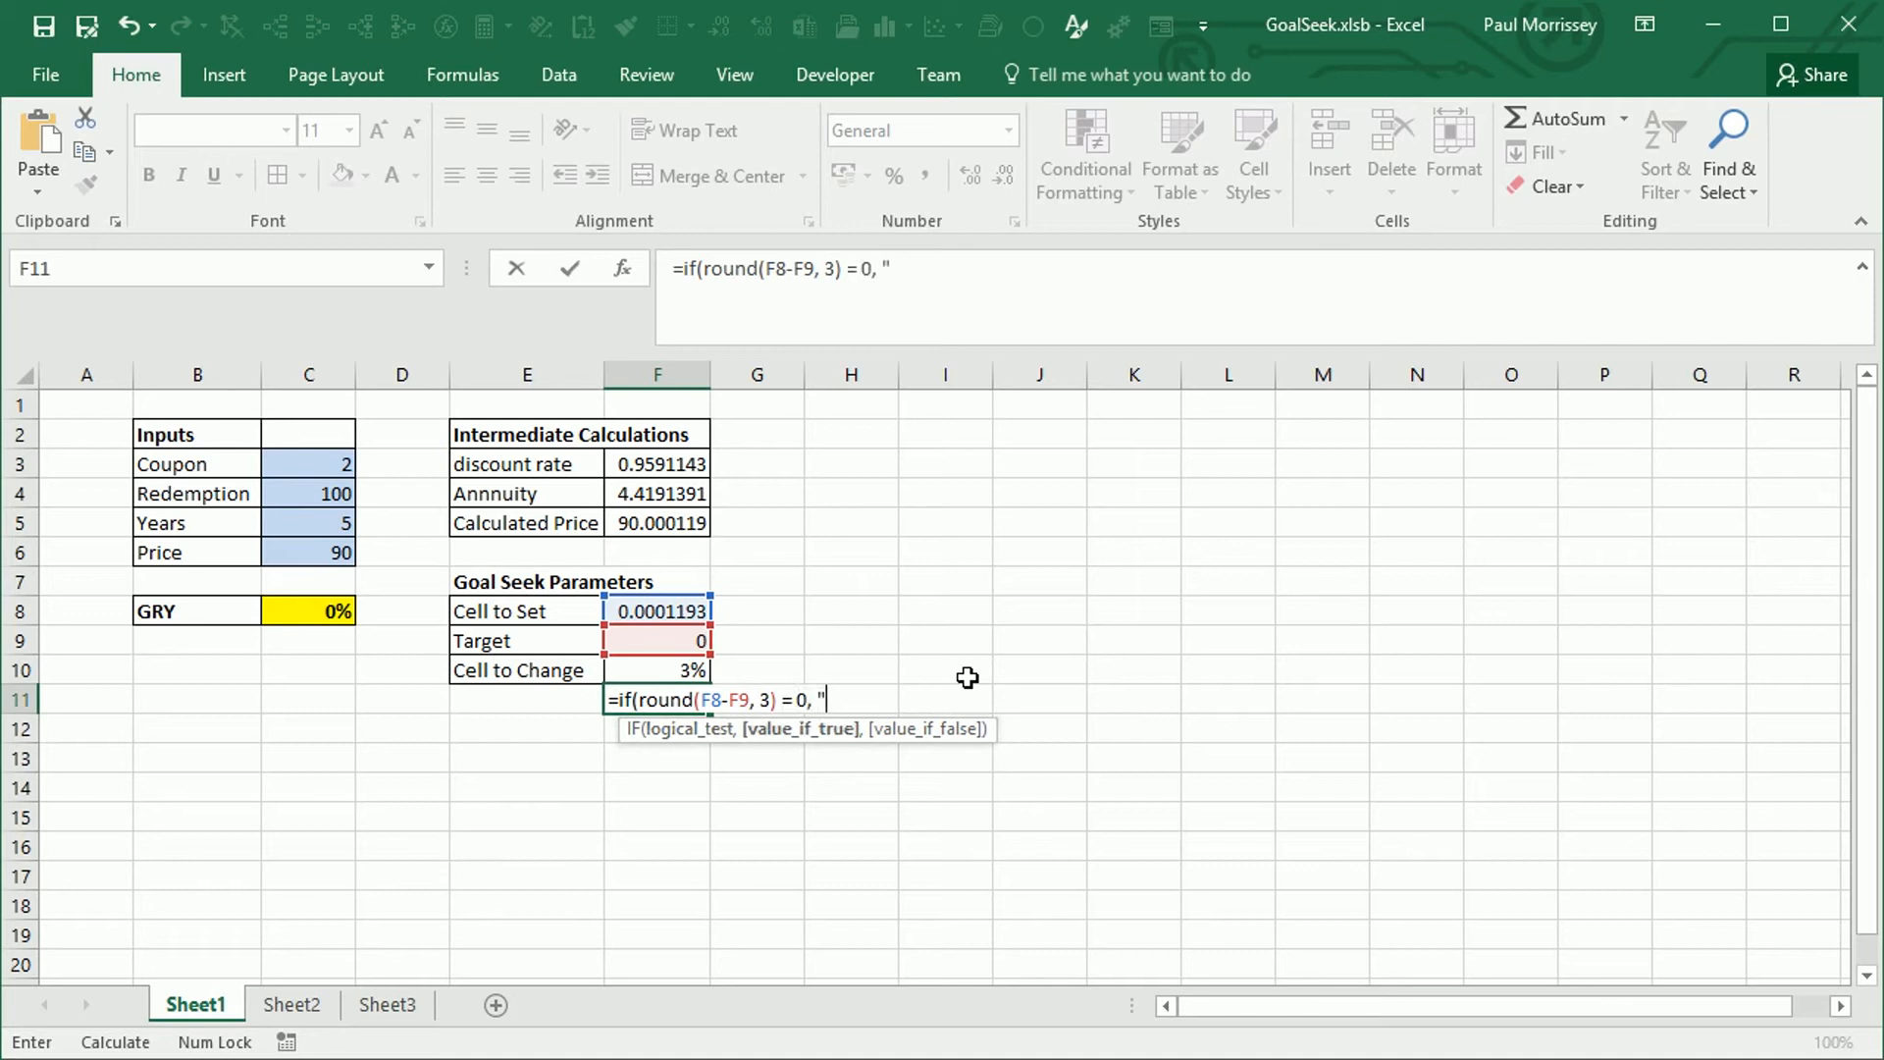
text(, "Re)
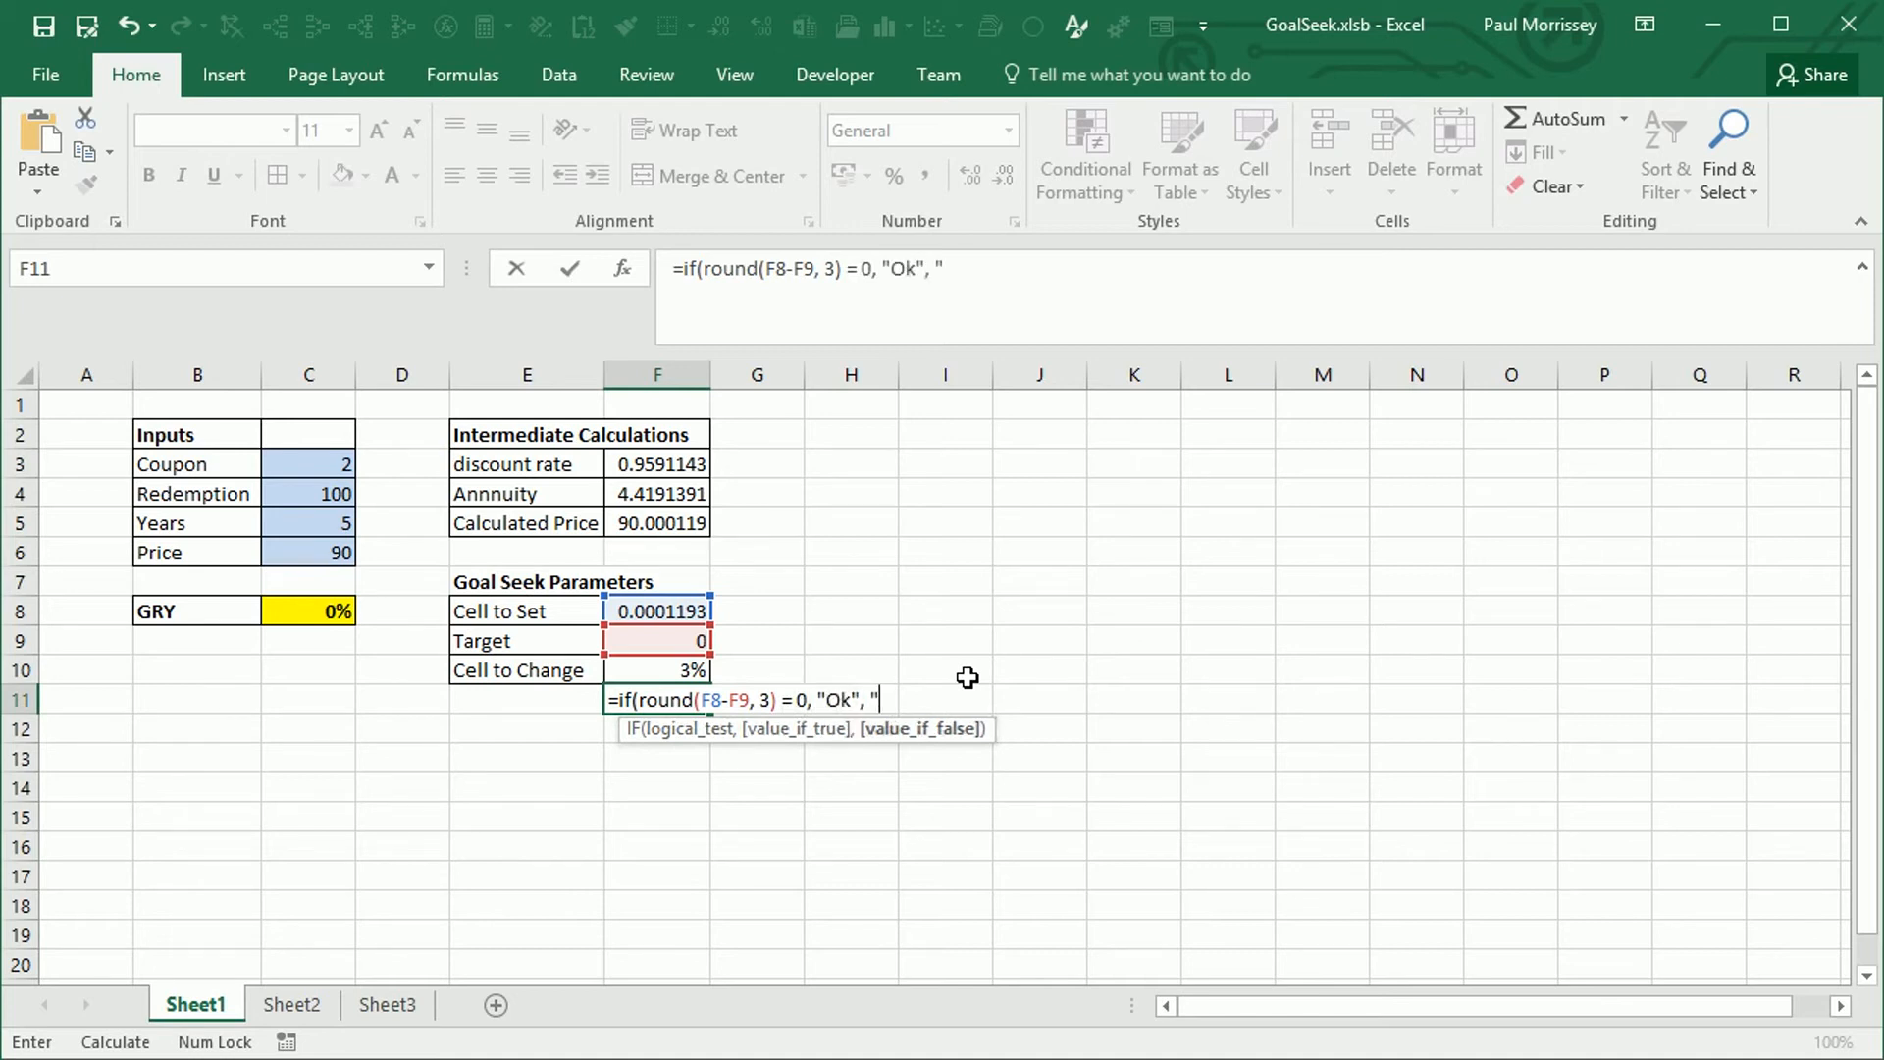
text(-run G)
text(eek"))
key(Return)
key(Up)
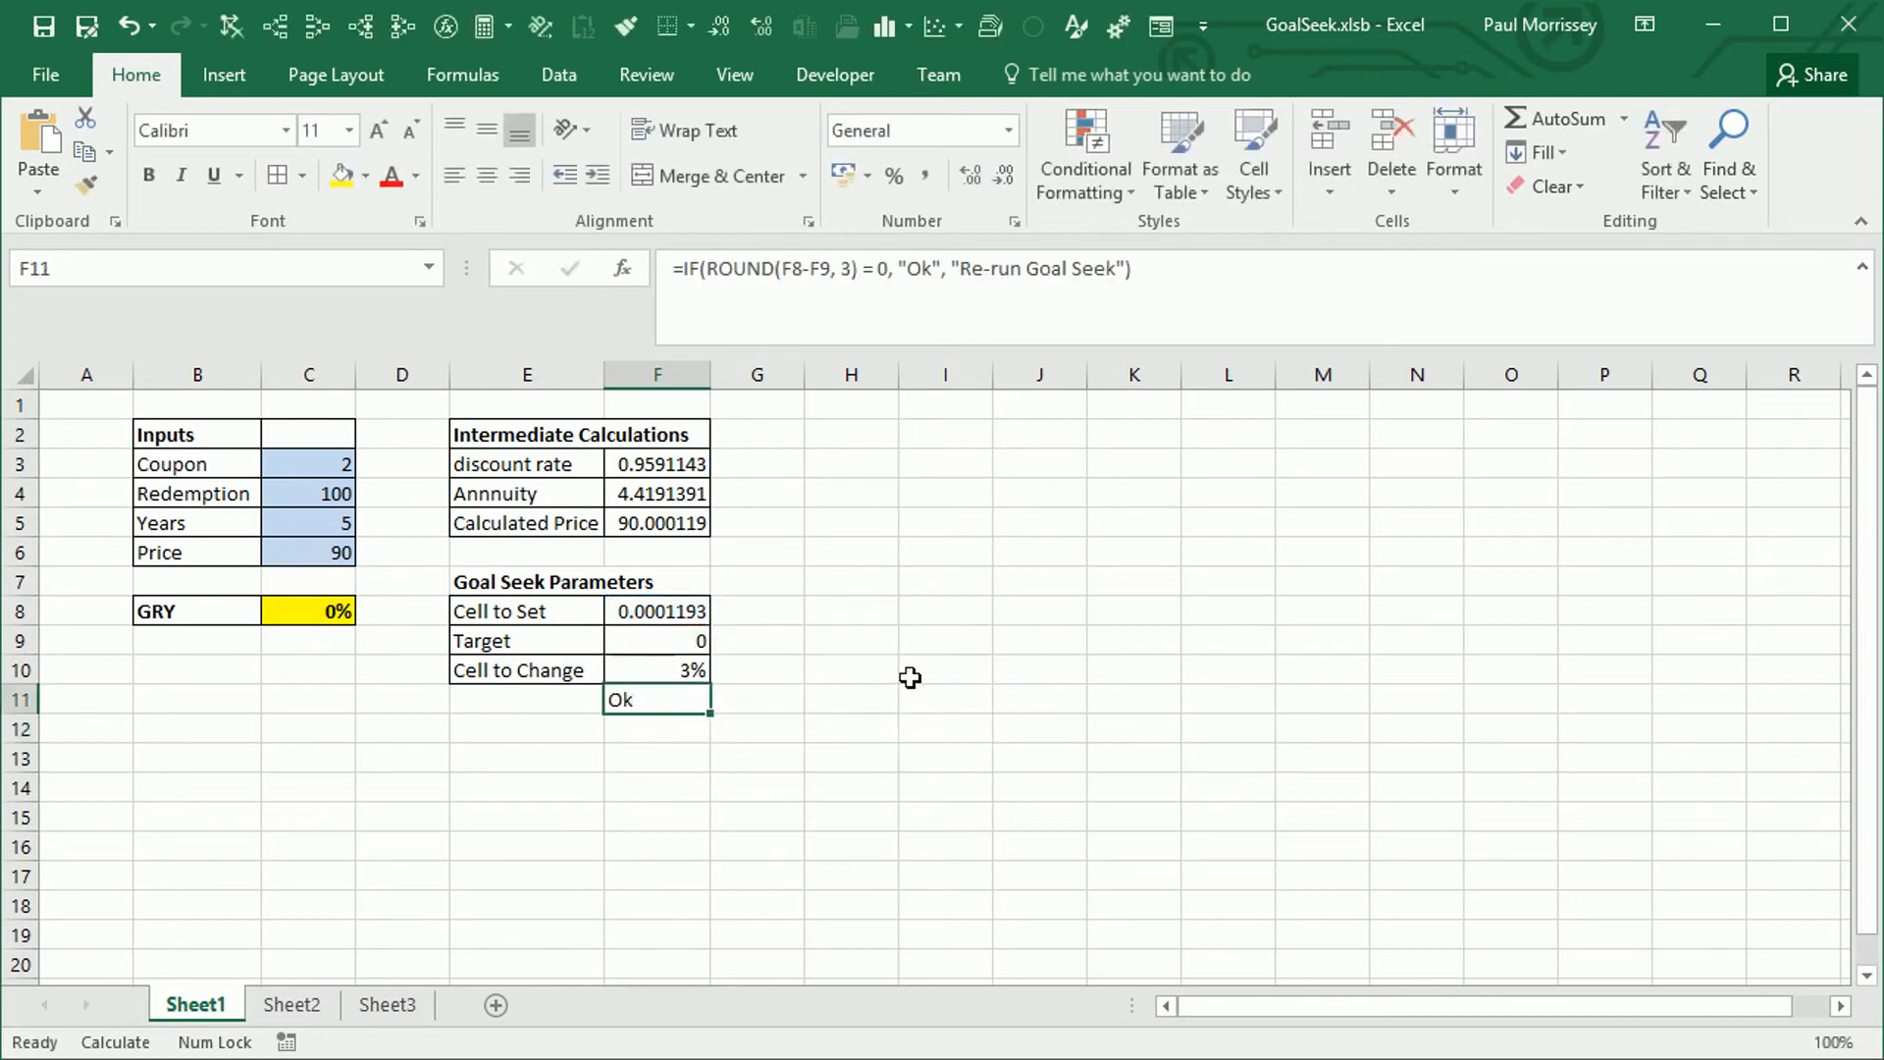
Step: Add a conditional formatting rule to F11 giving cells equal to Ok a Green Fill with Dark Green Text
click(1091, 162)
mouse_move(1177, 238)
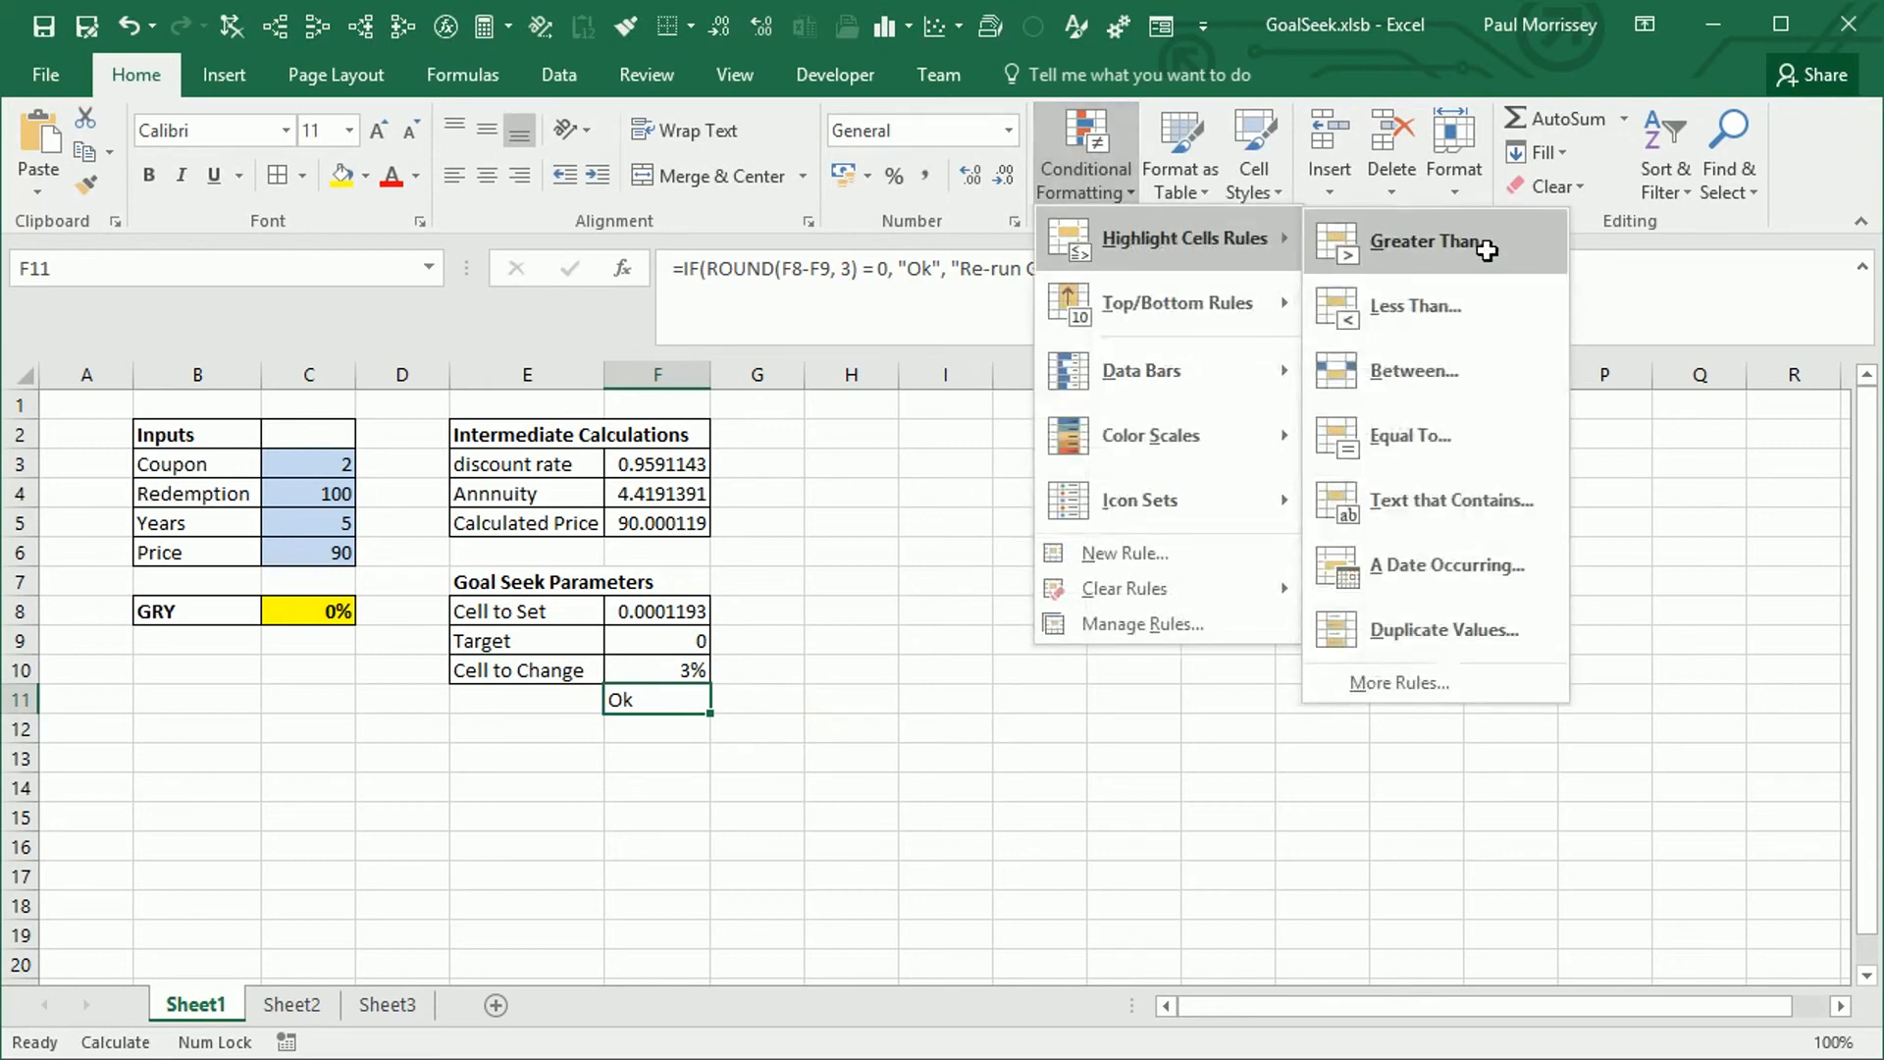
click(1457, 422)
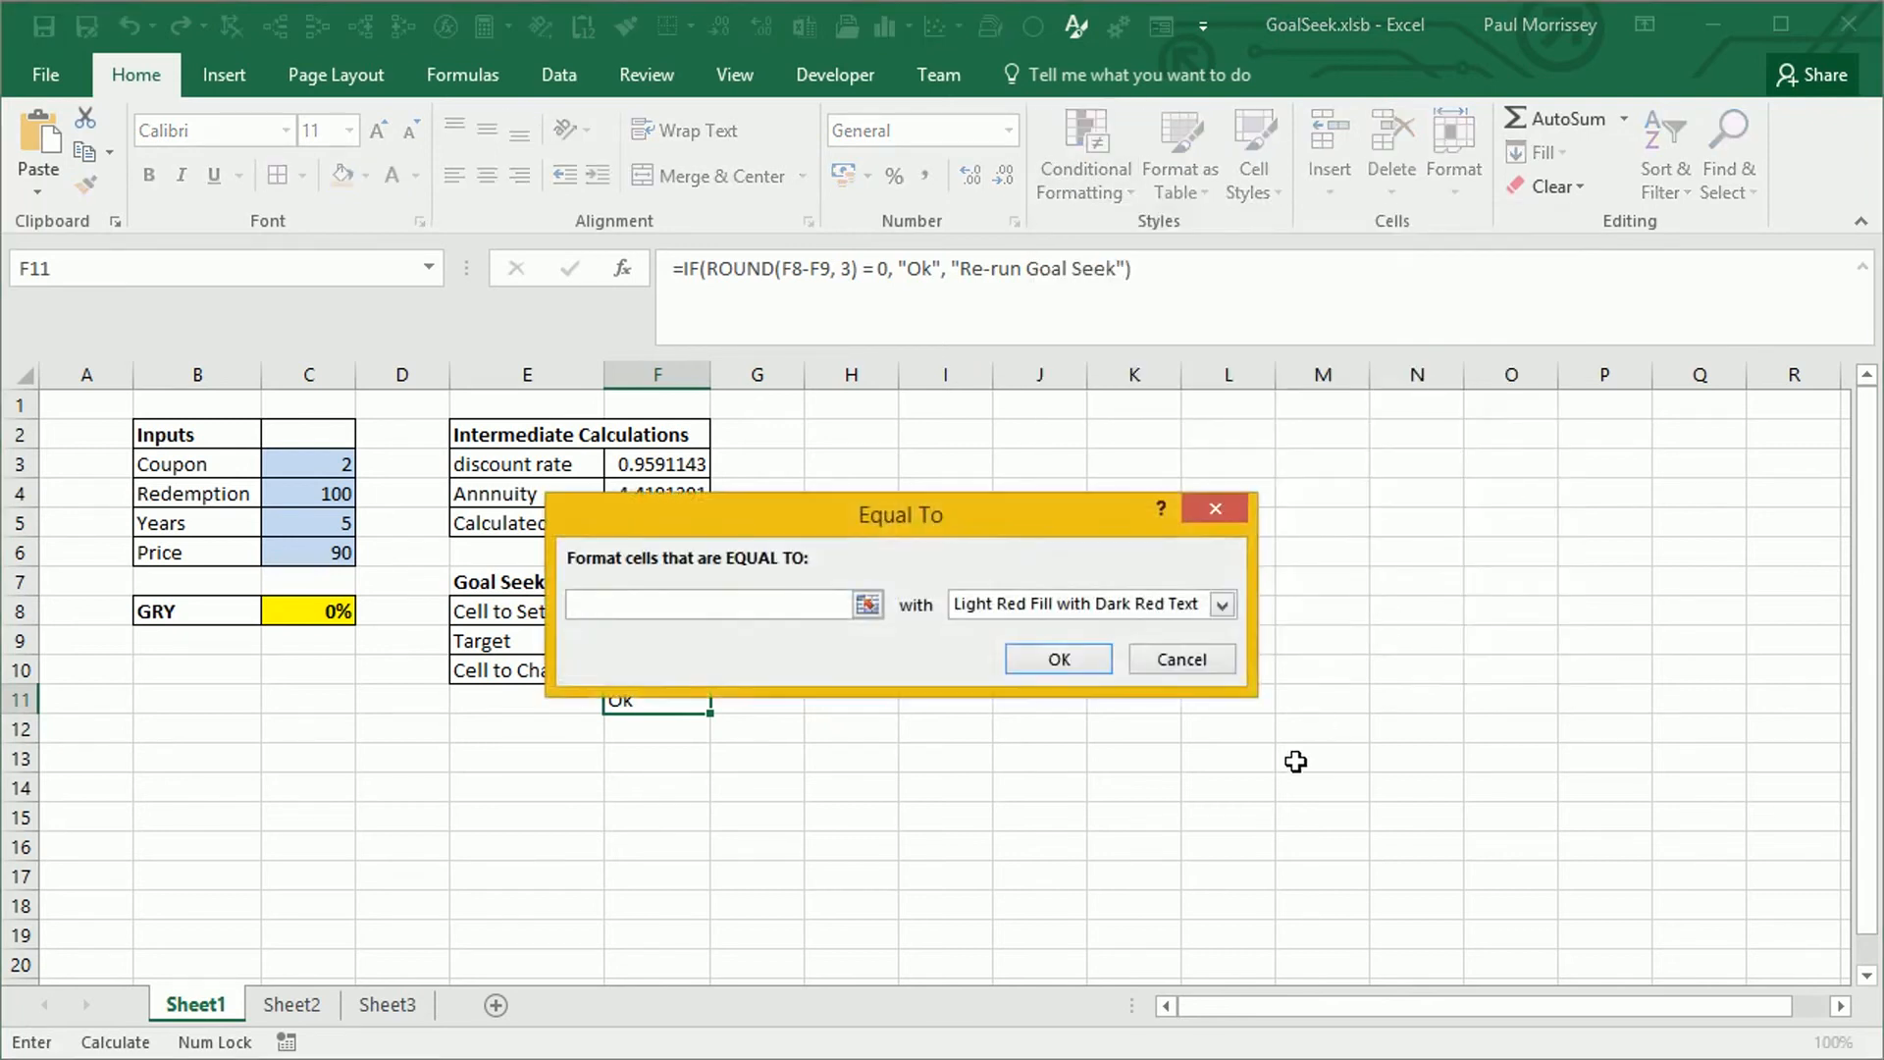
text(Ok)
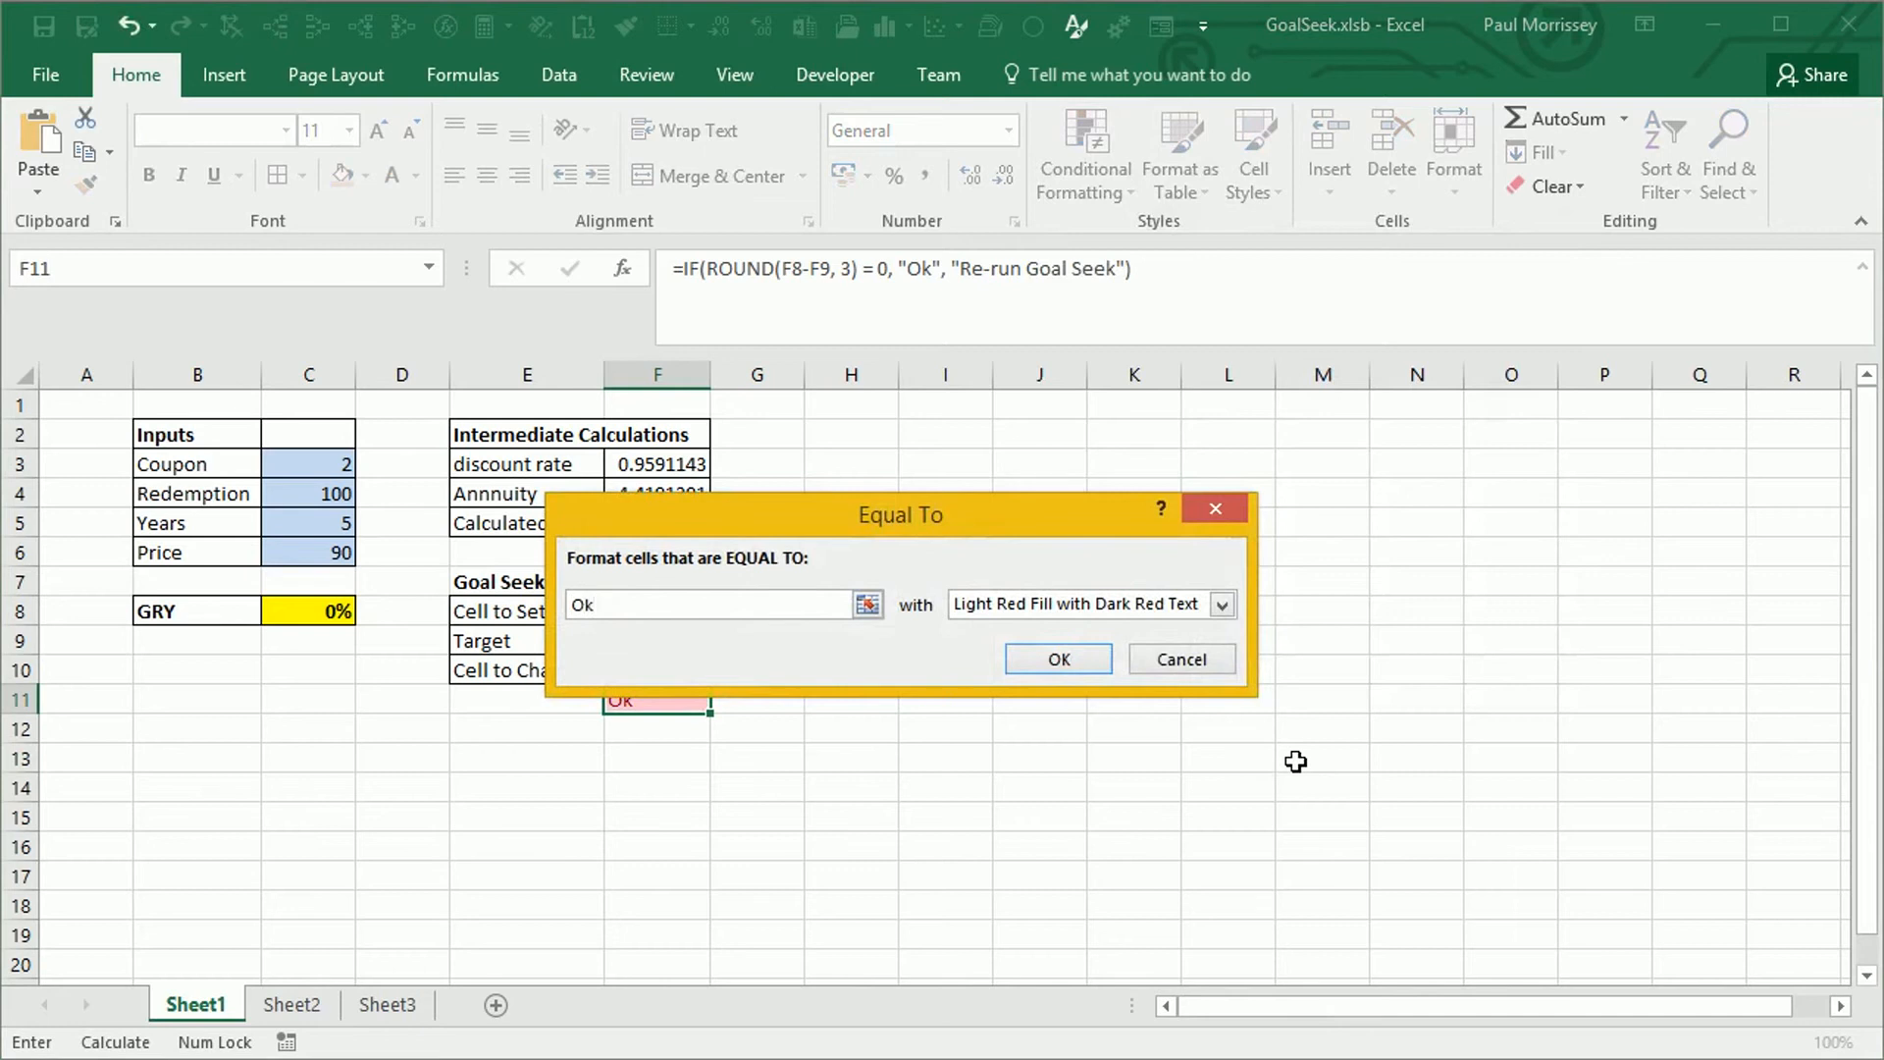
click(1222, 604)
click(1173, 670)
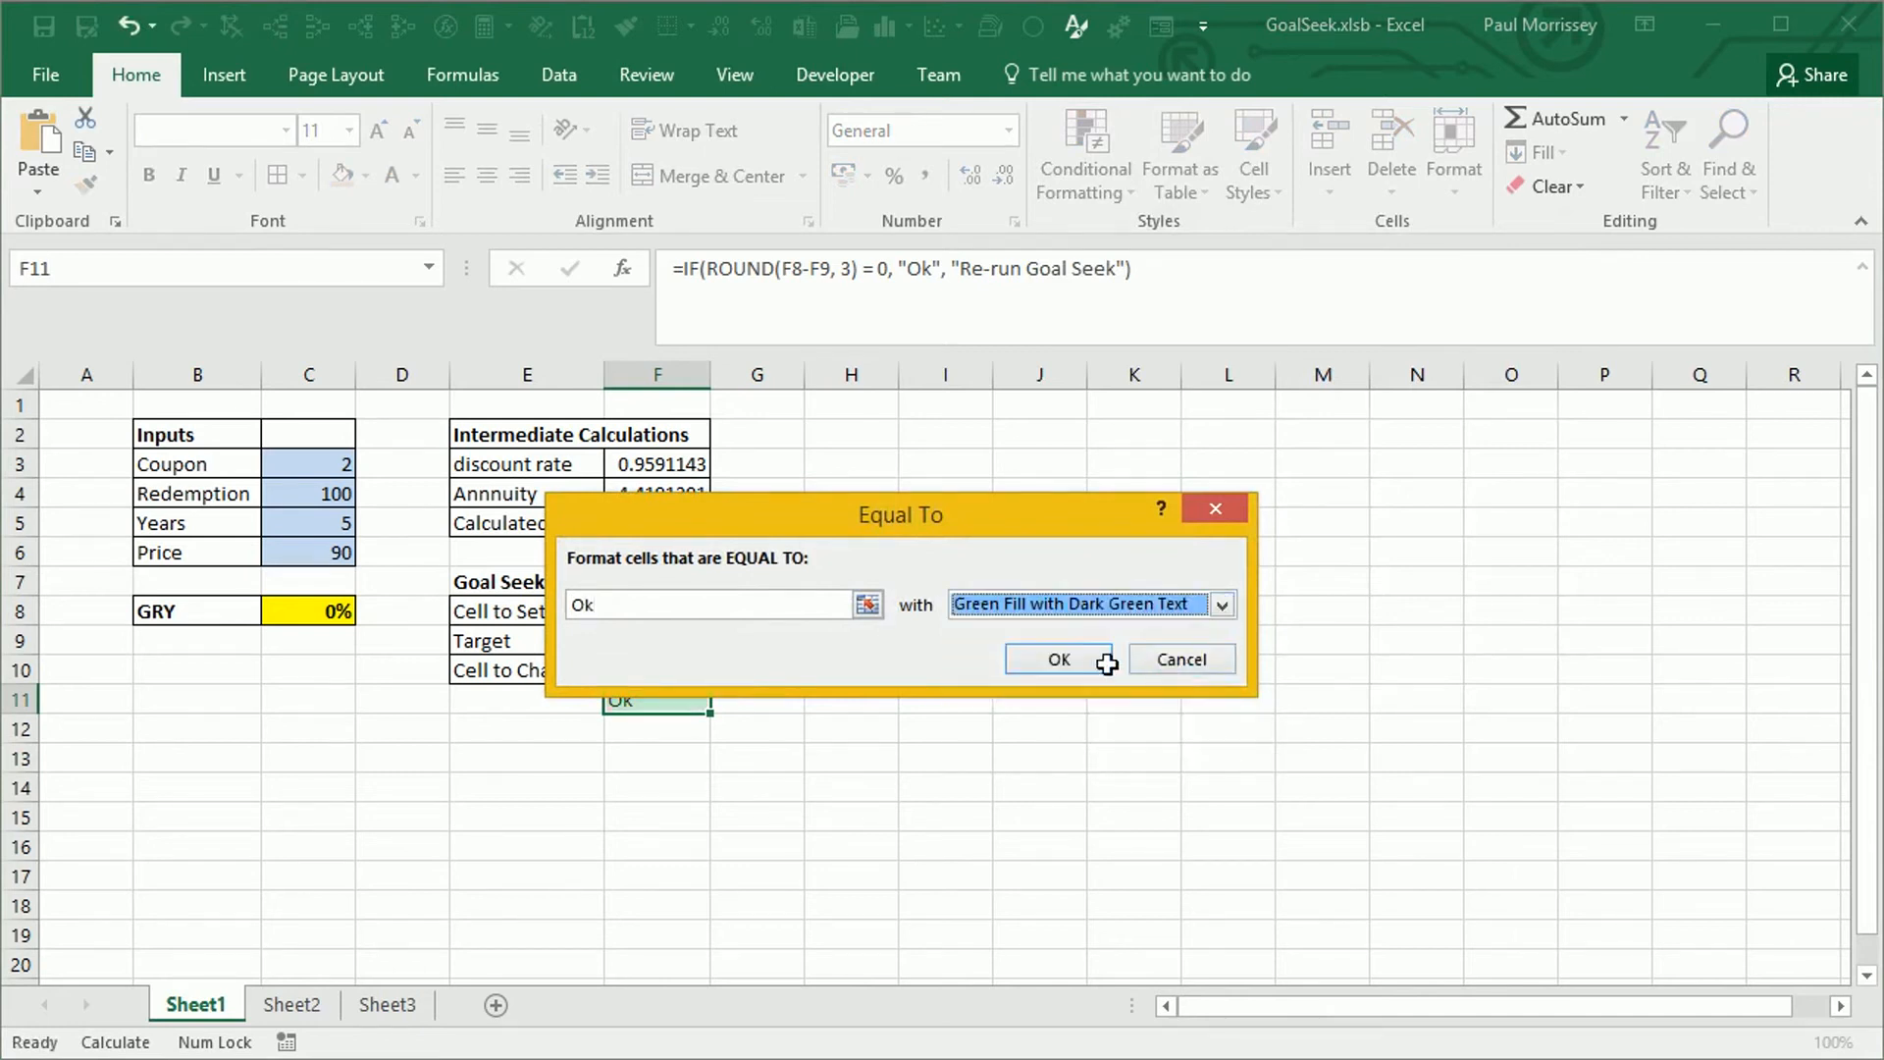
click(1060, 541)
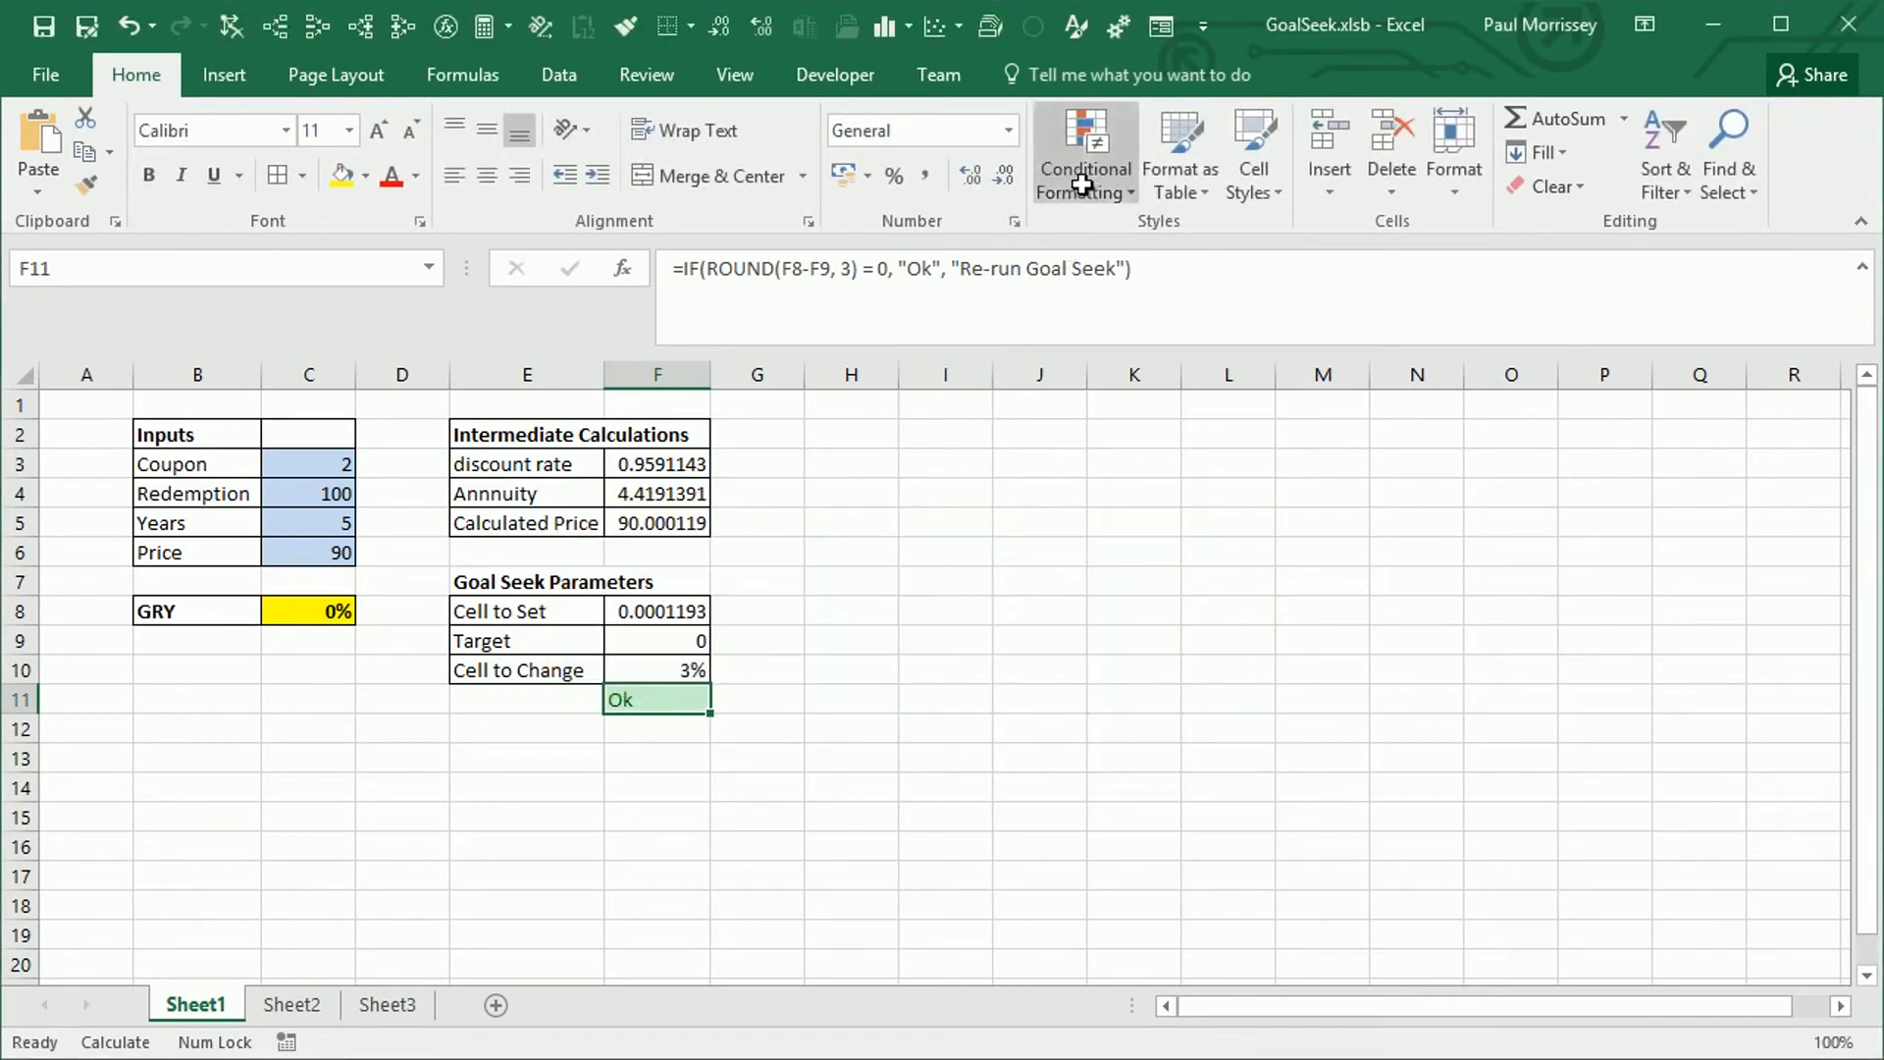
Step: Add a conditional formatting rule to F11 giving cells equal to Re-run Goal Seek a Light Red Fill with Dark Red Text
click(1085, 137)
mouse_move(1131, 237)
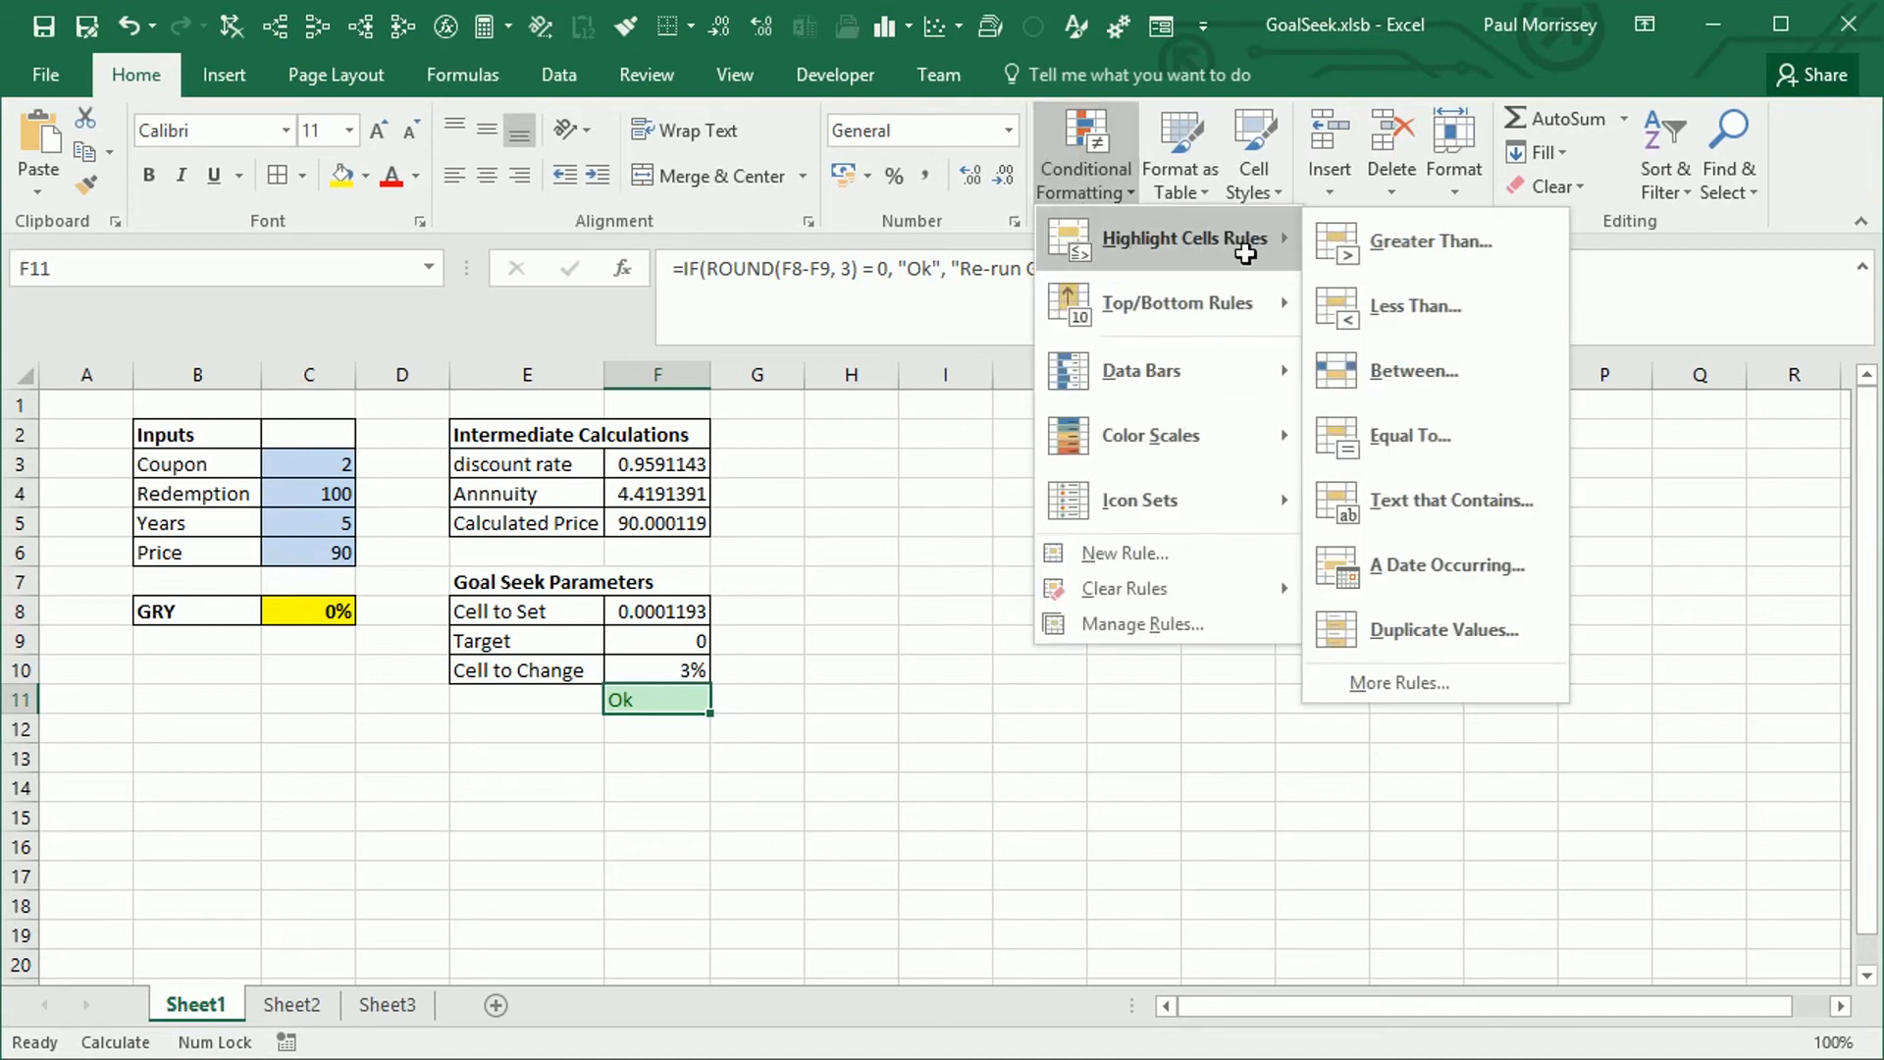
click(1429, 431)
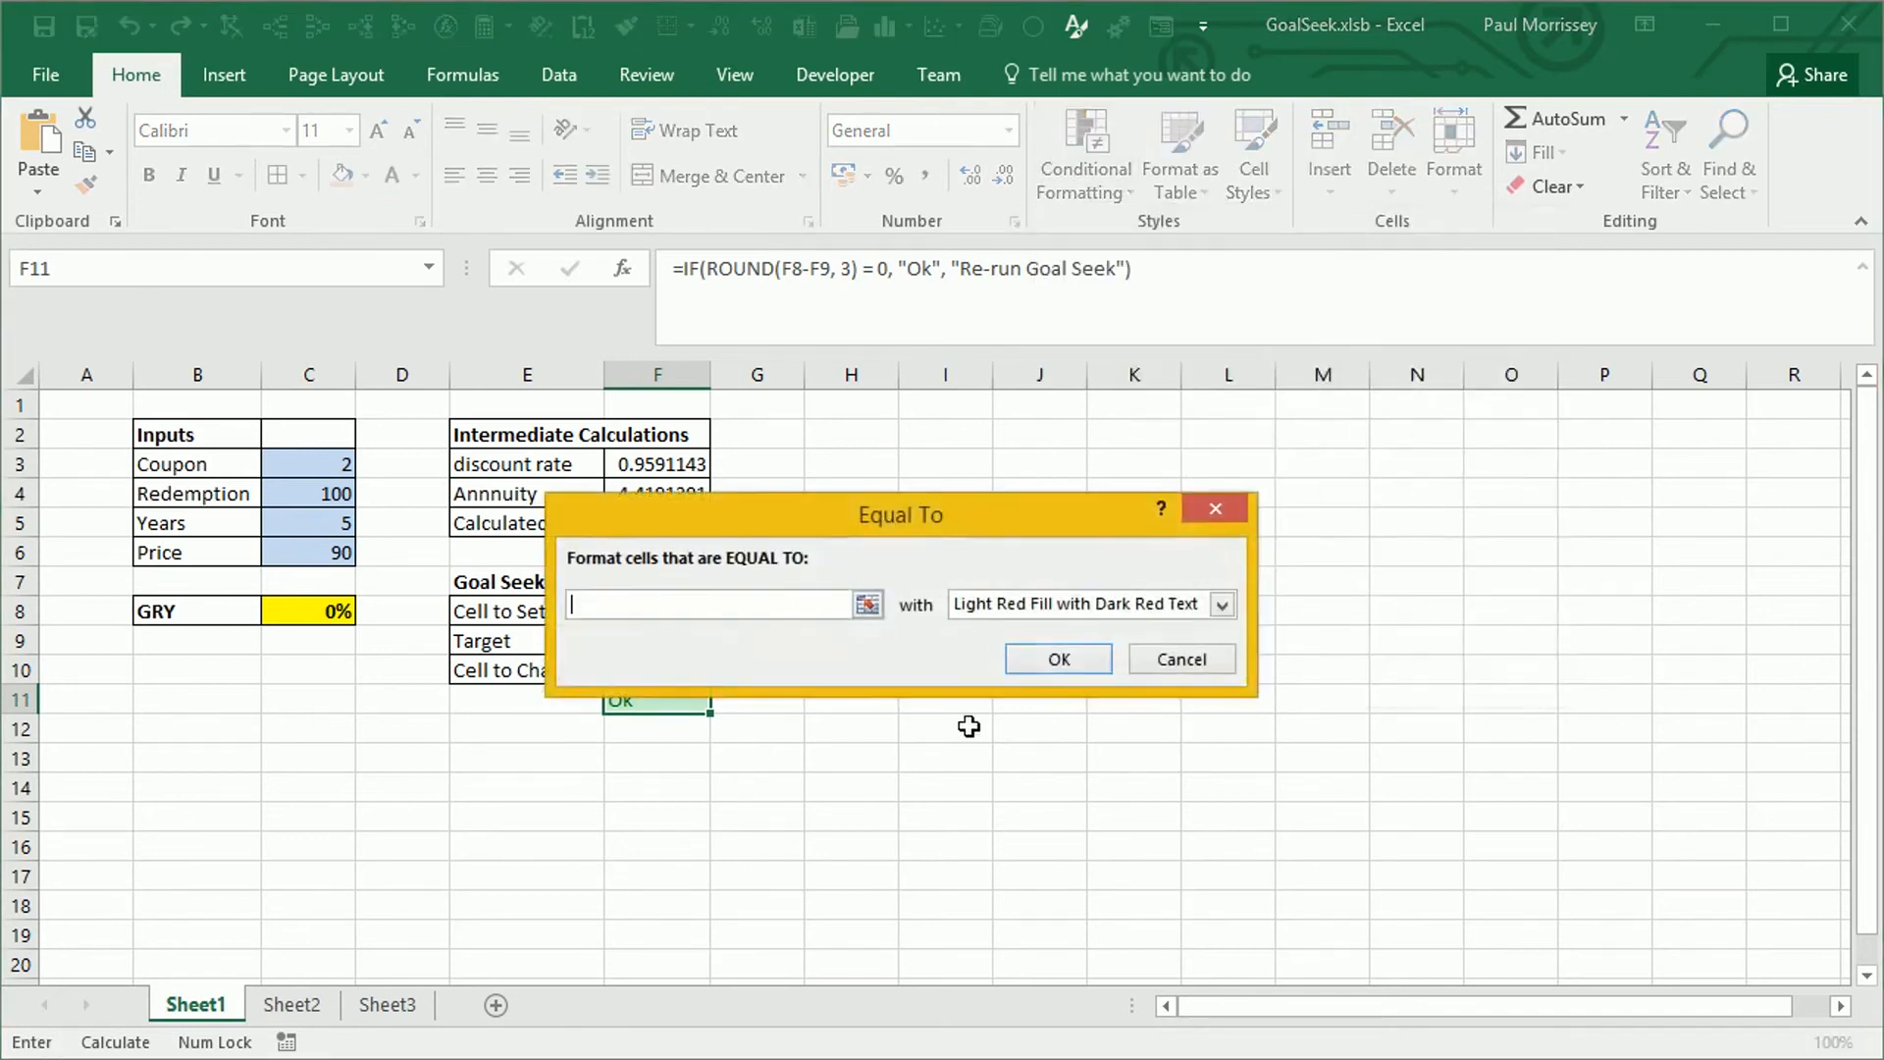
text(Re-run Goal Seek)
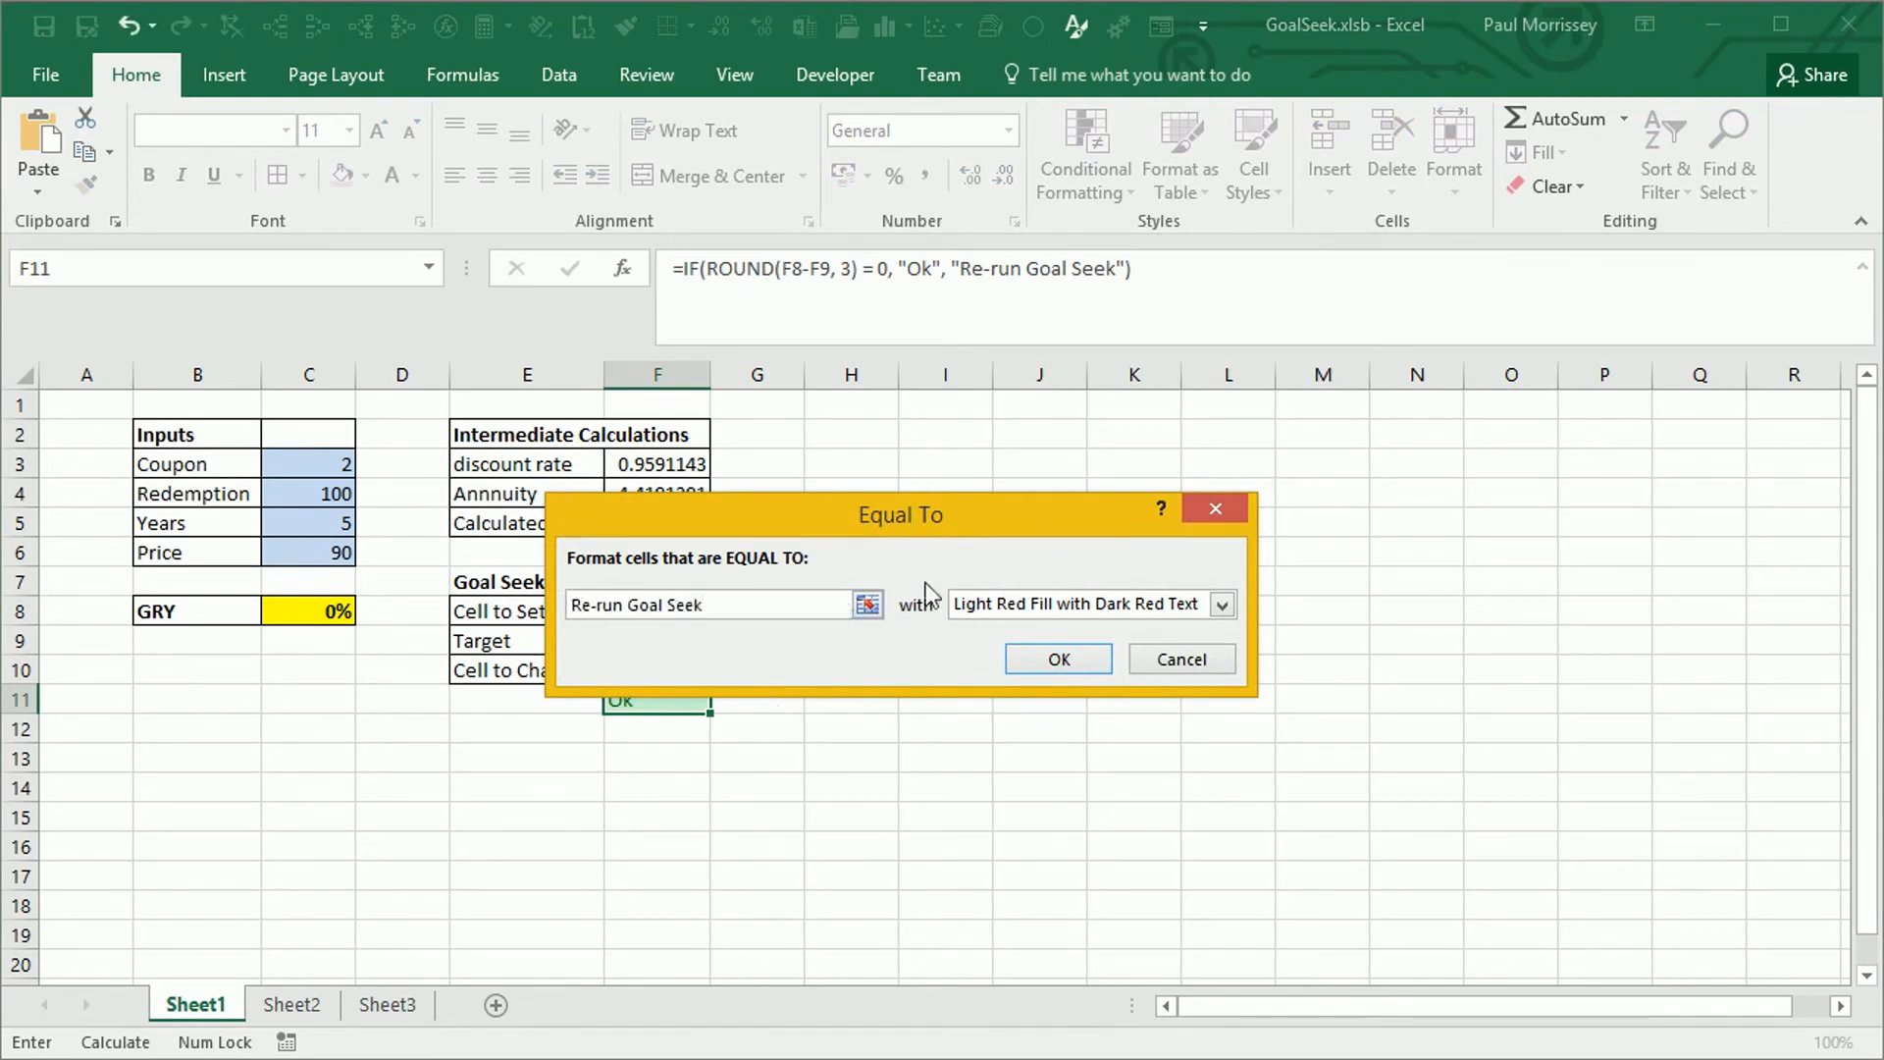
click(1059, 658)
Step: Recalculate the worksheet and widen column F to fit the check message
click(785, 759)
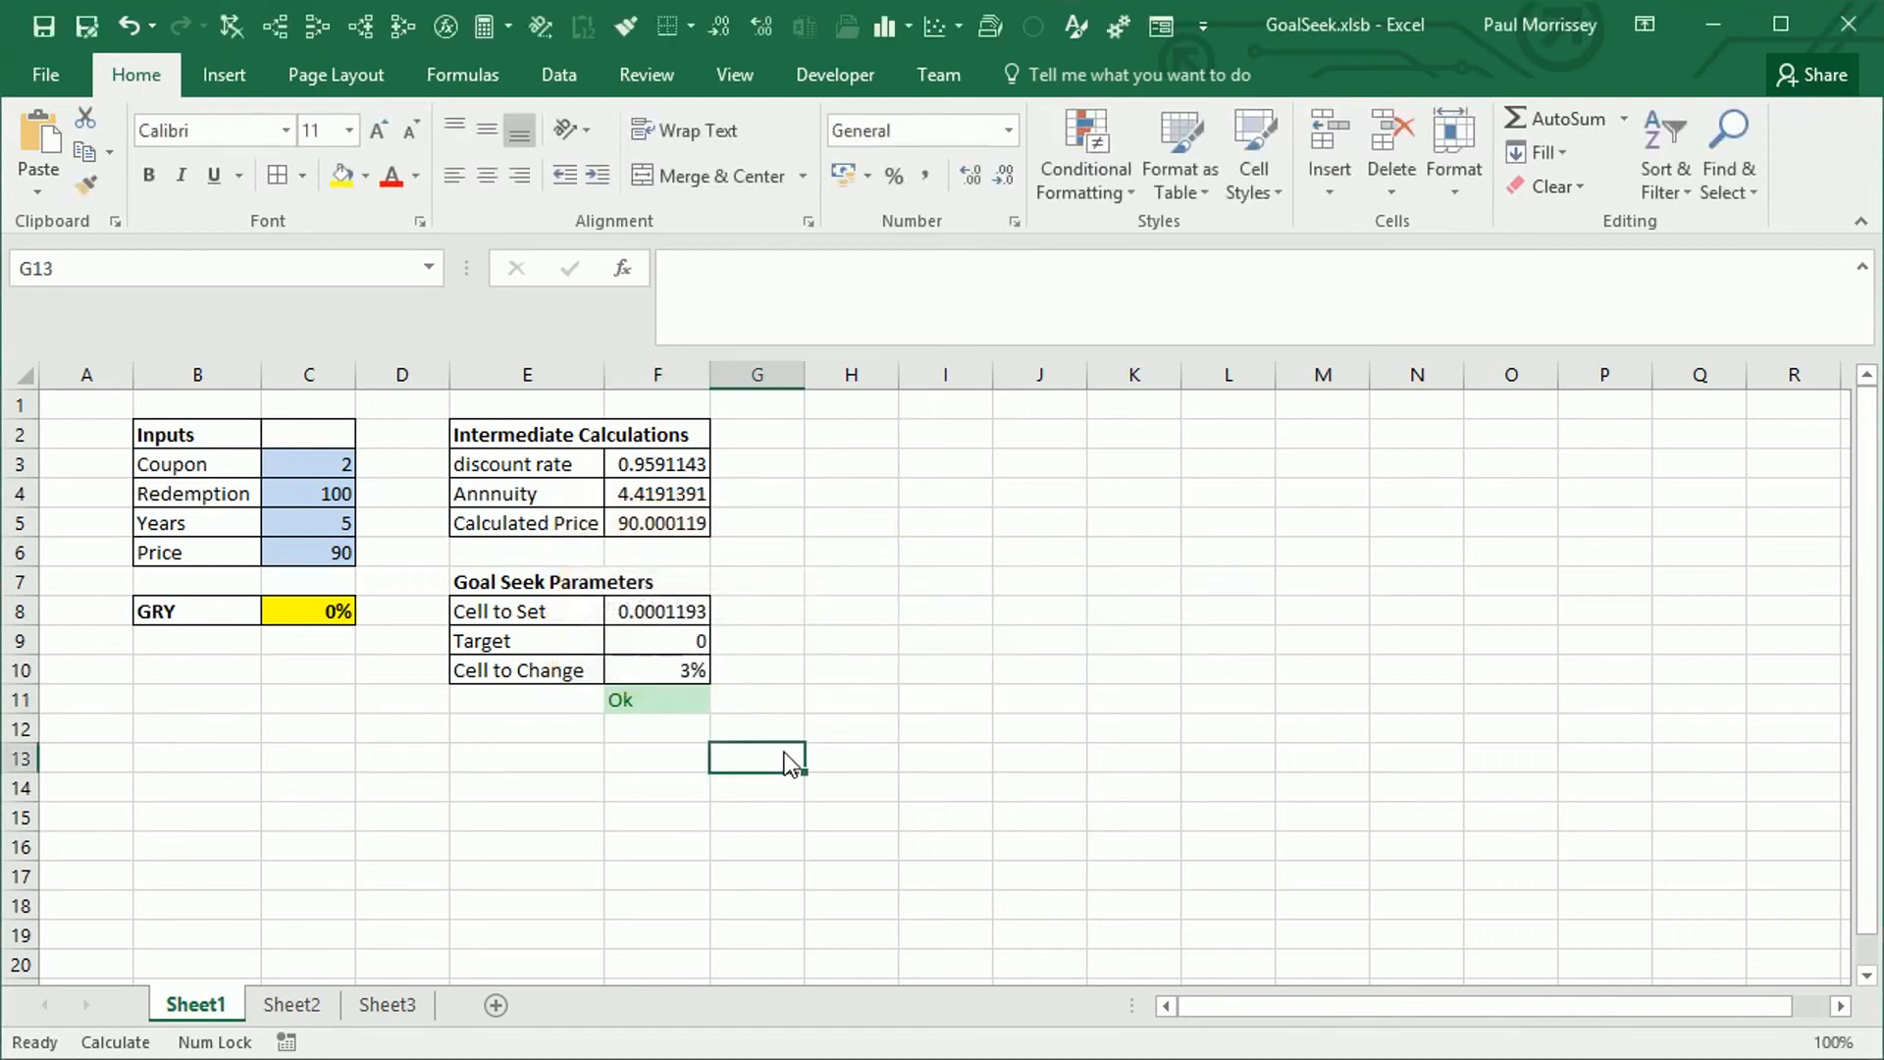
key(F9)
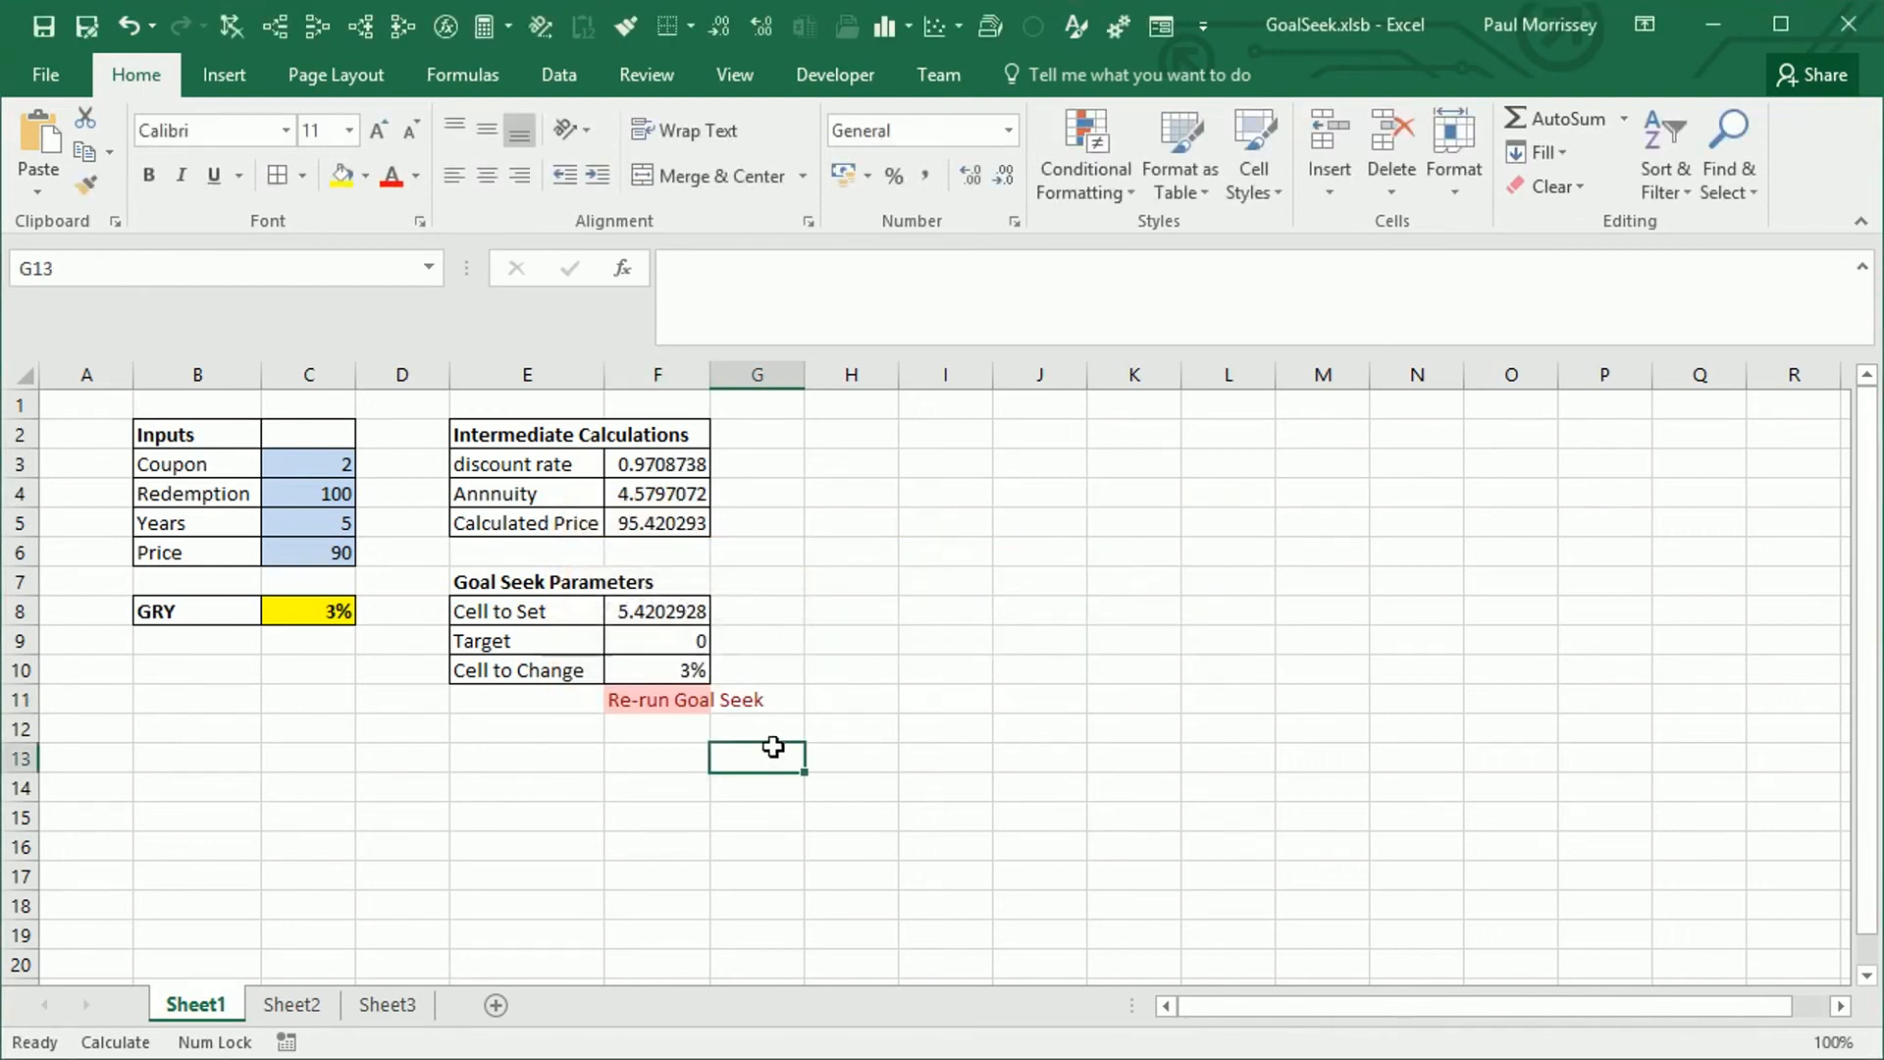
drag(705, 378, 783, 379)
Step: Apply all borders to the check cell F11
click(720, 695)
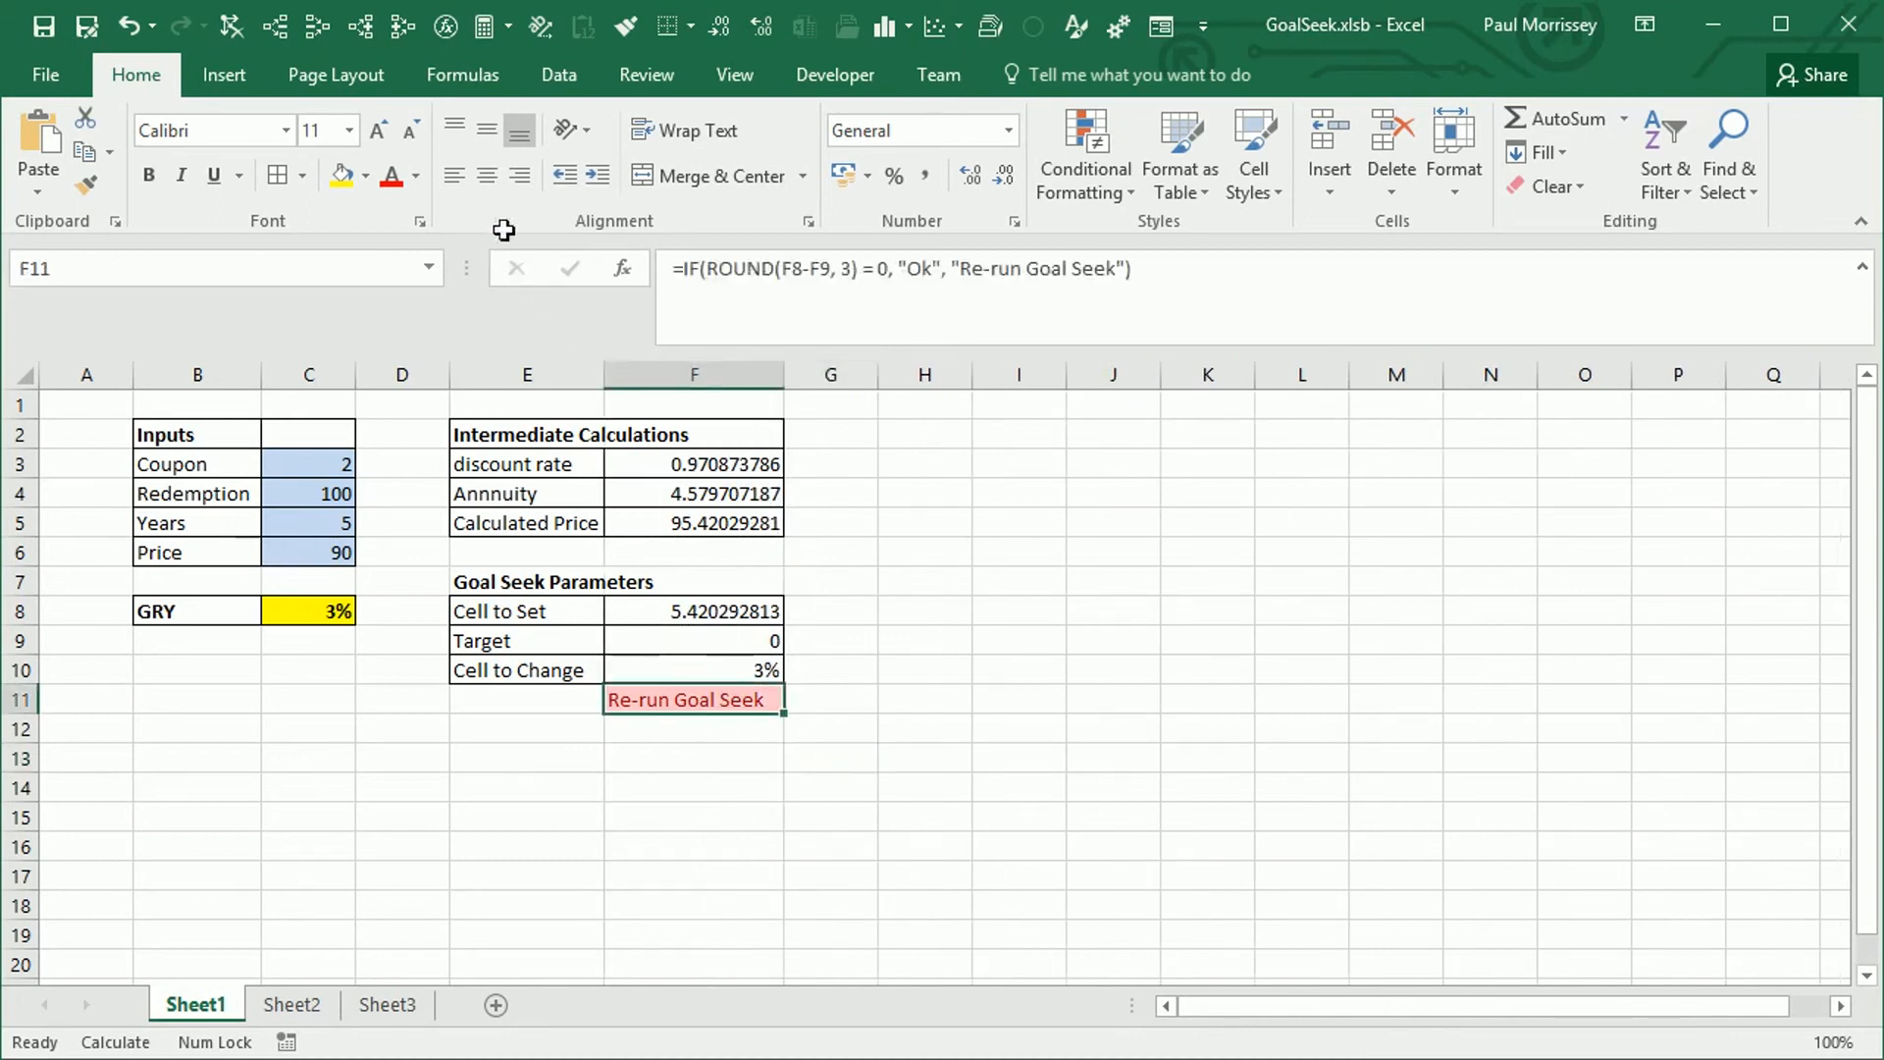
click(301, 176)
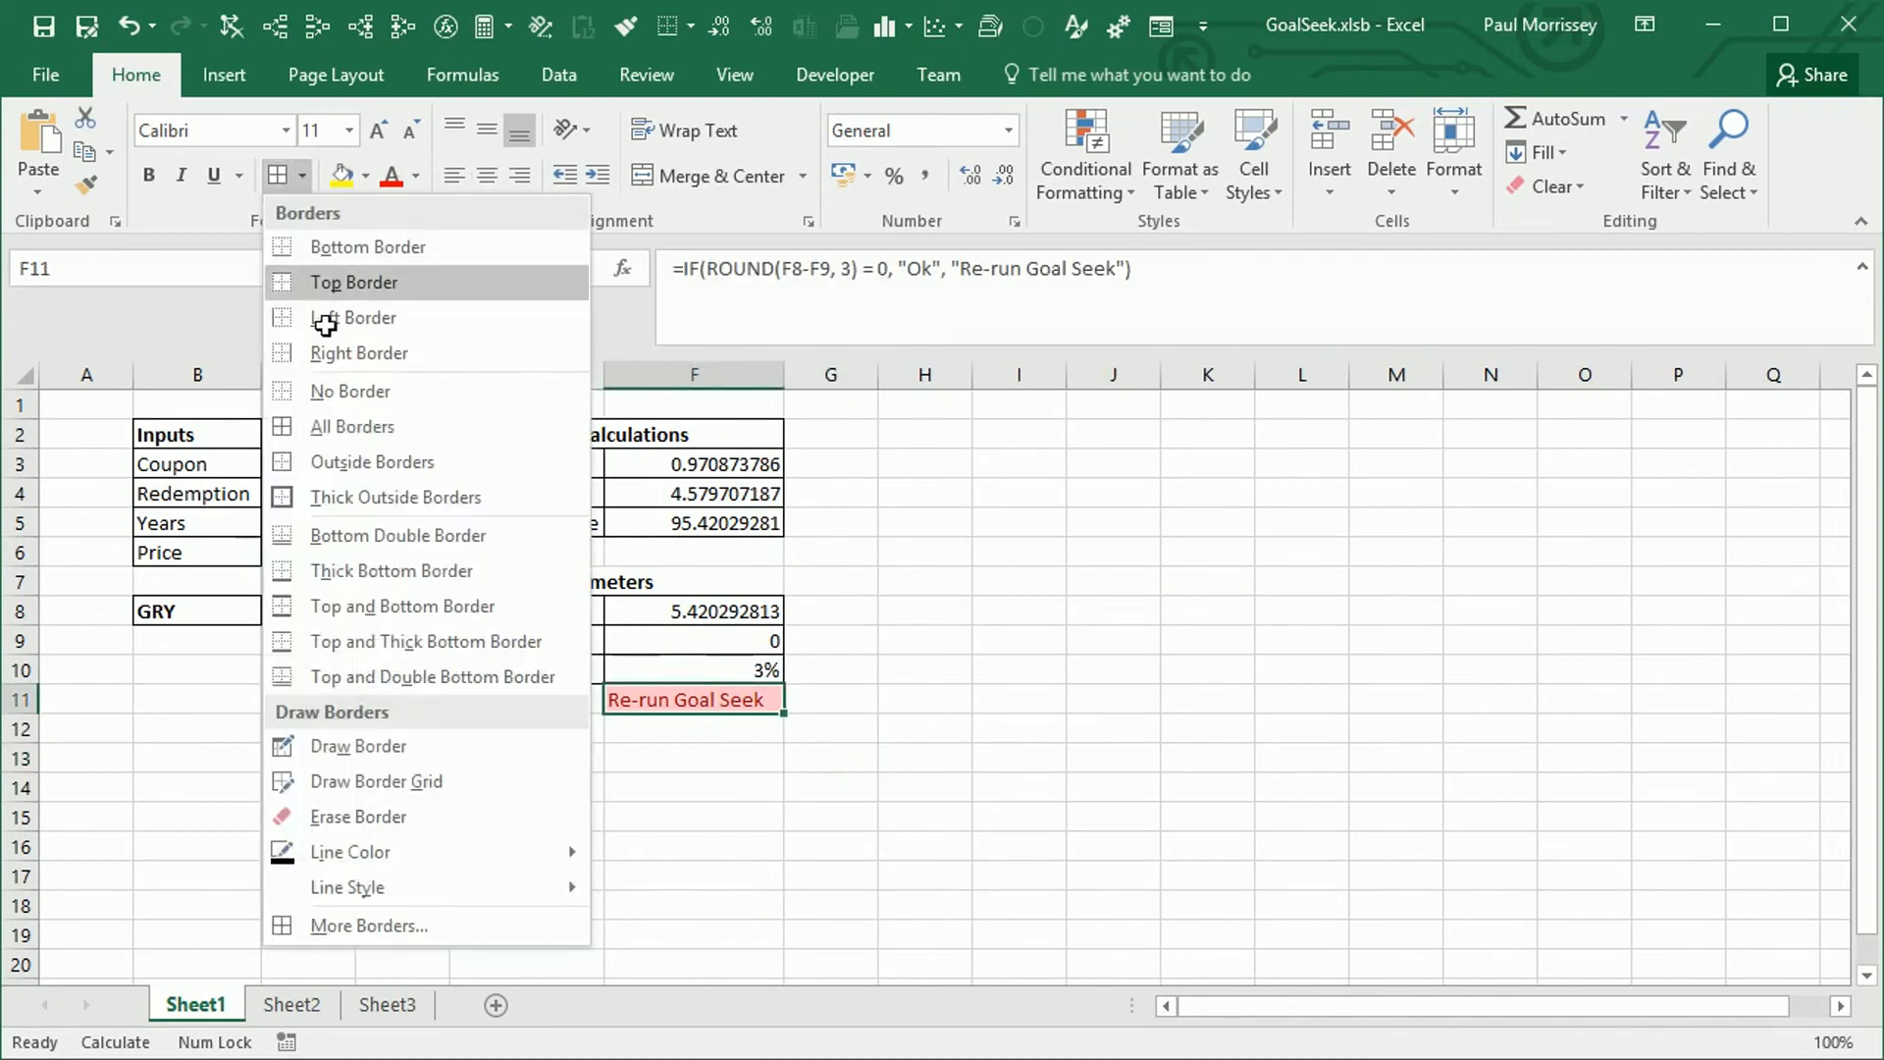
click(338, 423)
click(965, 669)
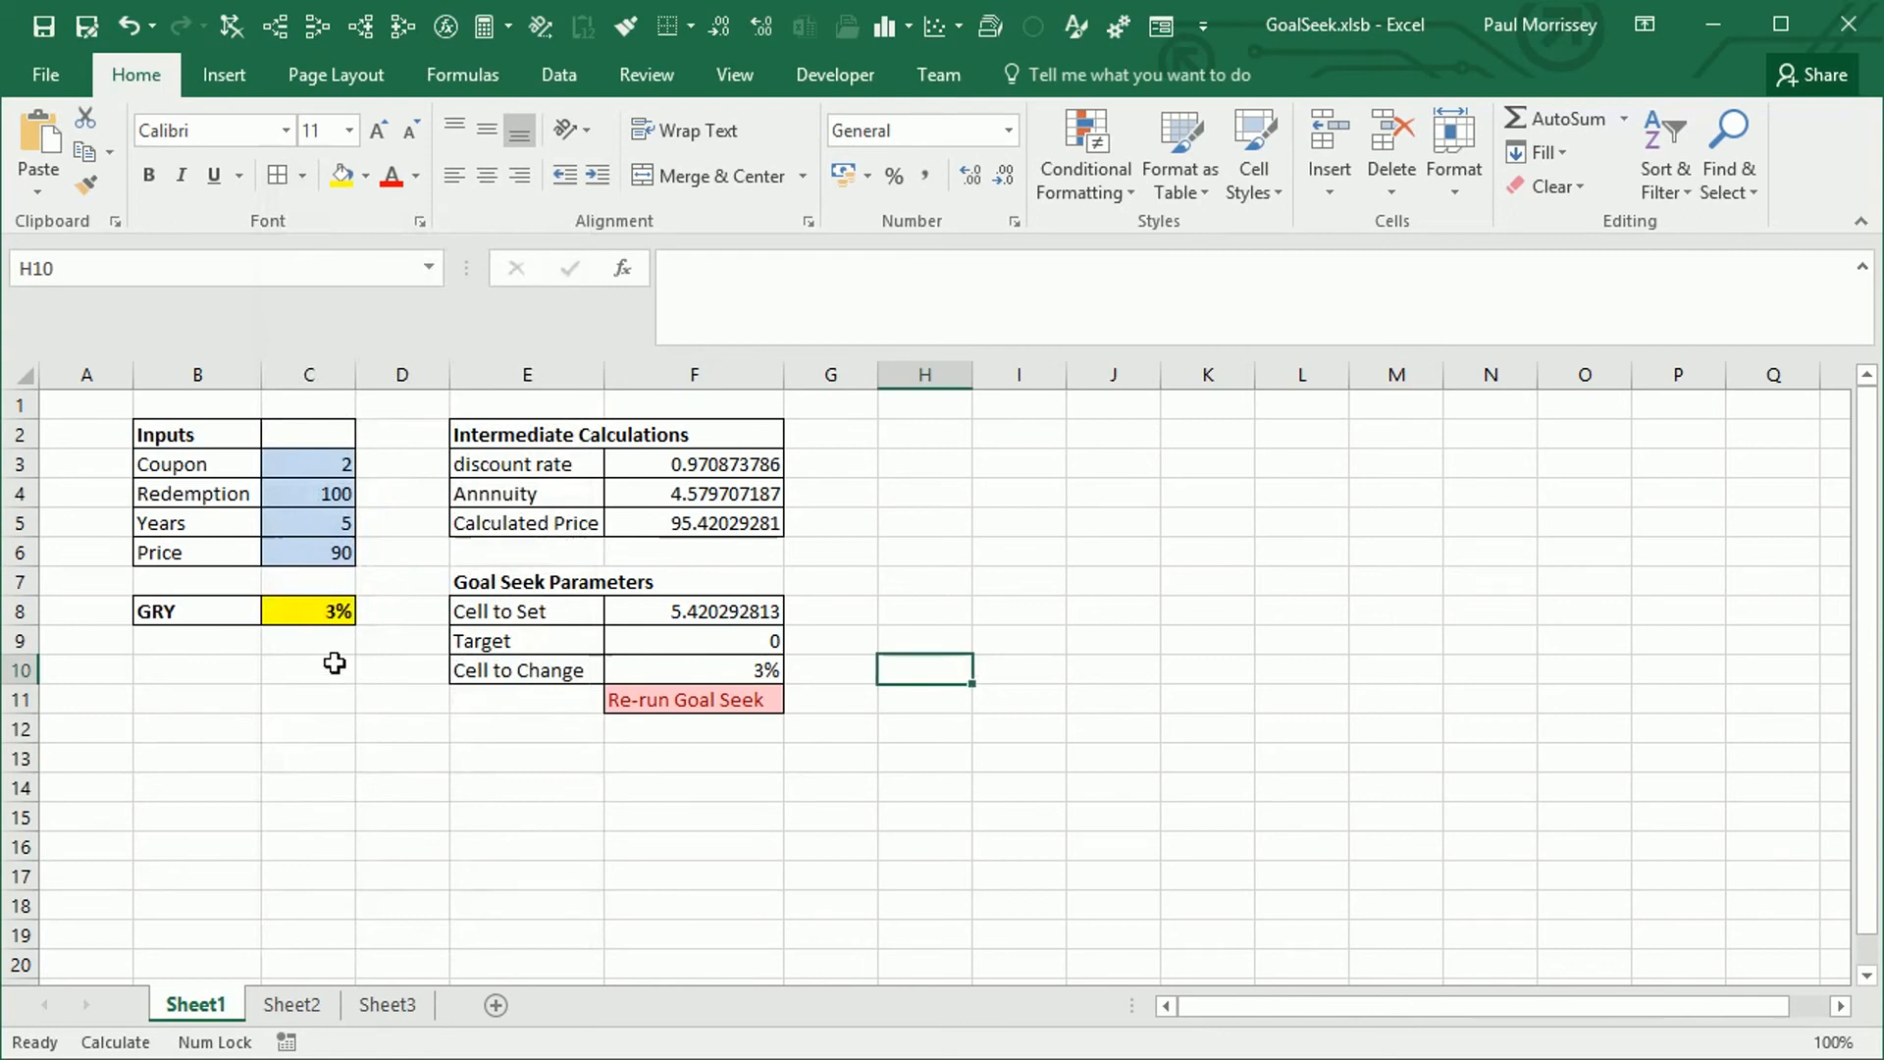
Step: Show the GRY percentage in C8 with two decimal places
click(320, 613)
click(973, 179)
click(903, 728)
click(682, 760)
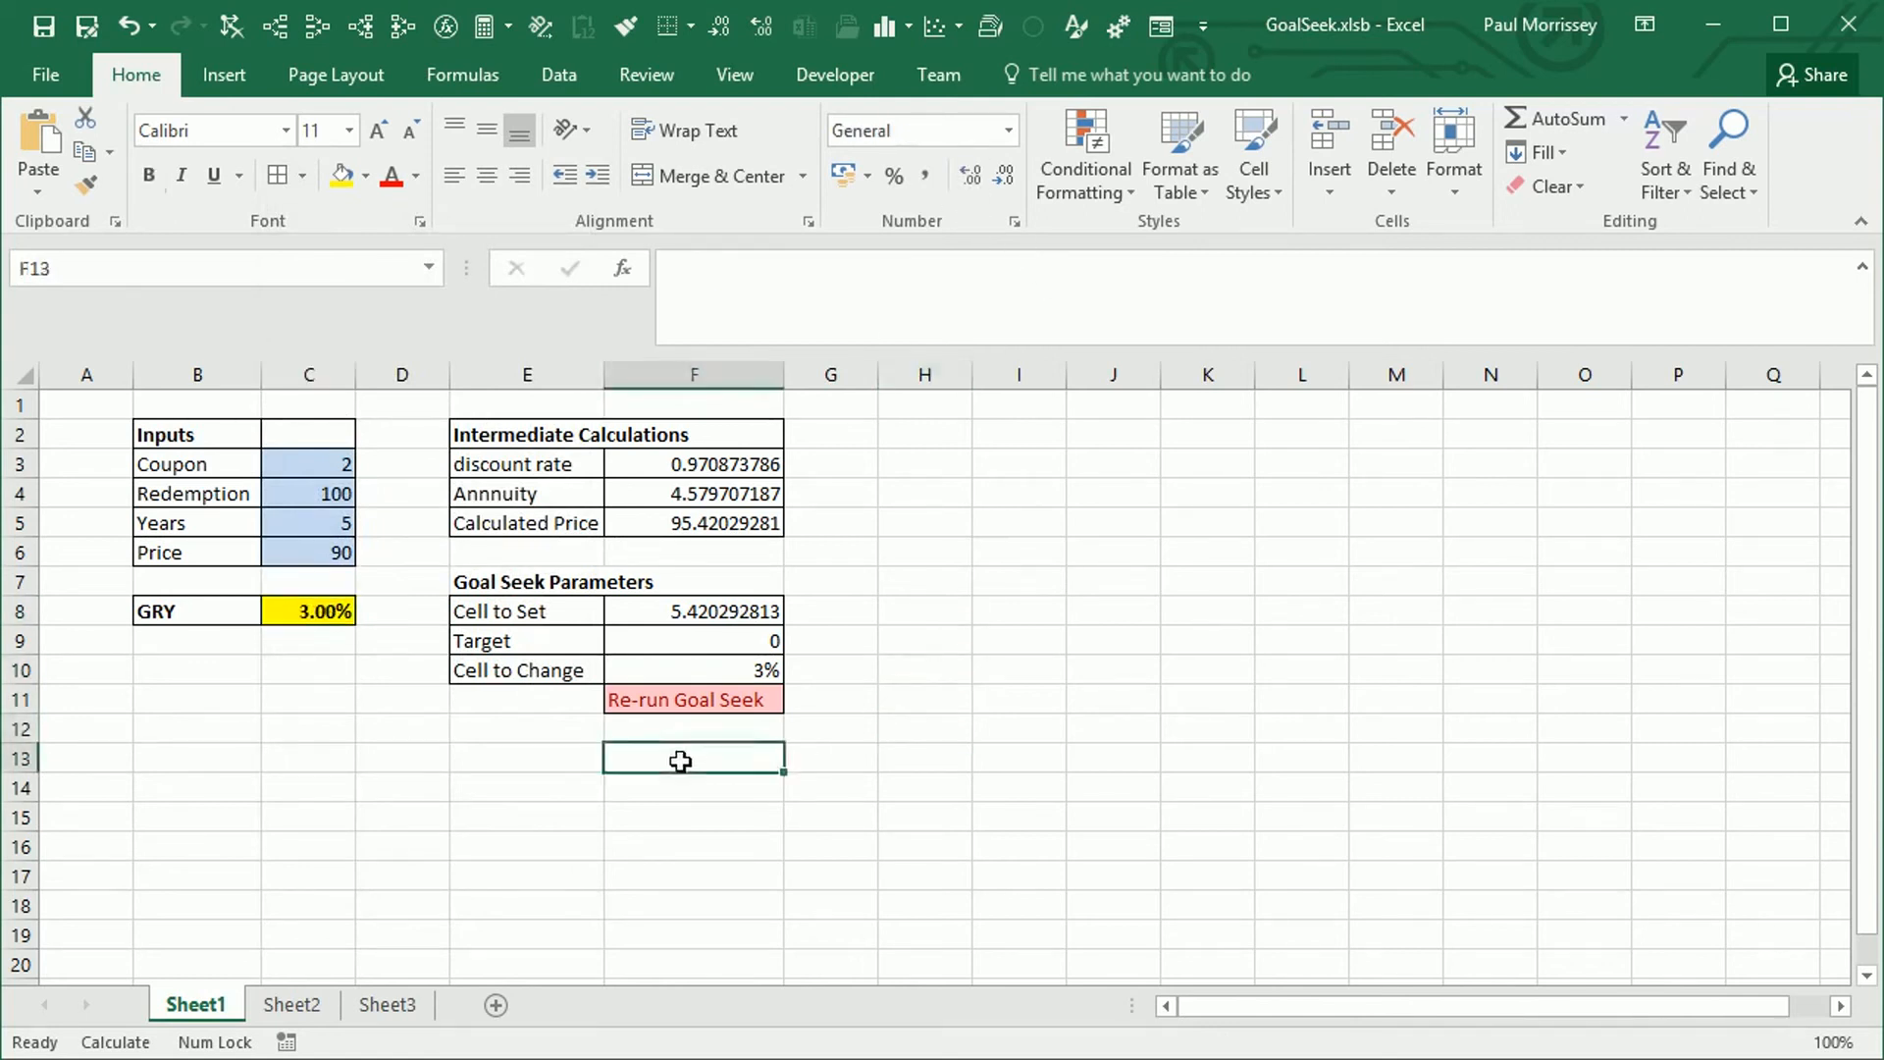
click(565, 761)
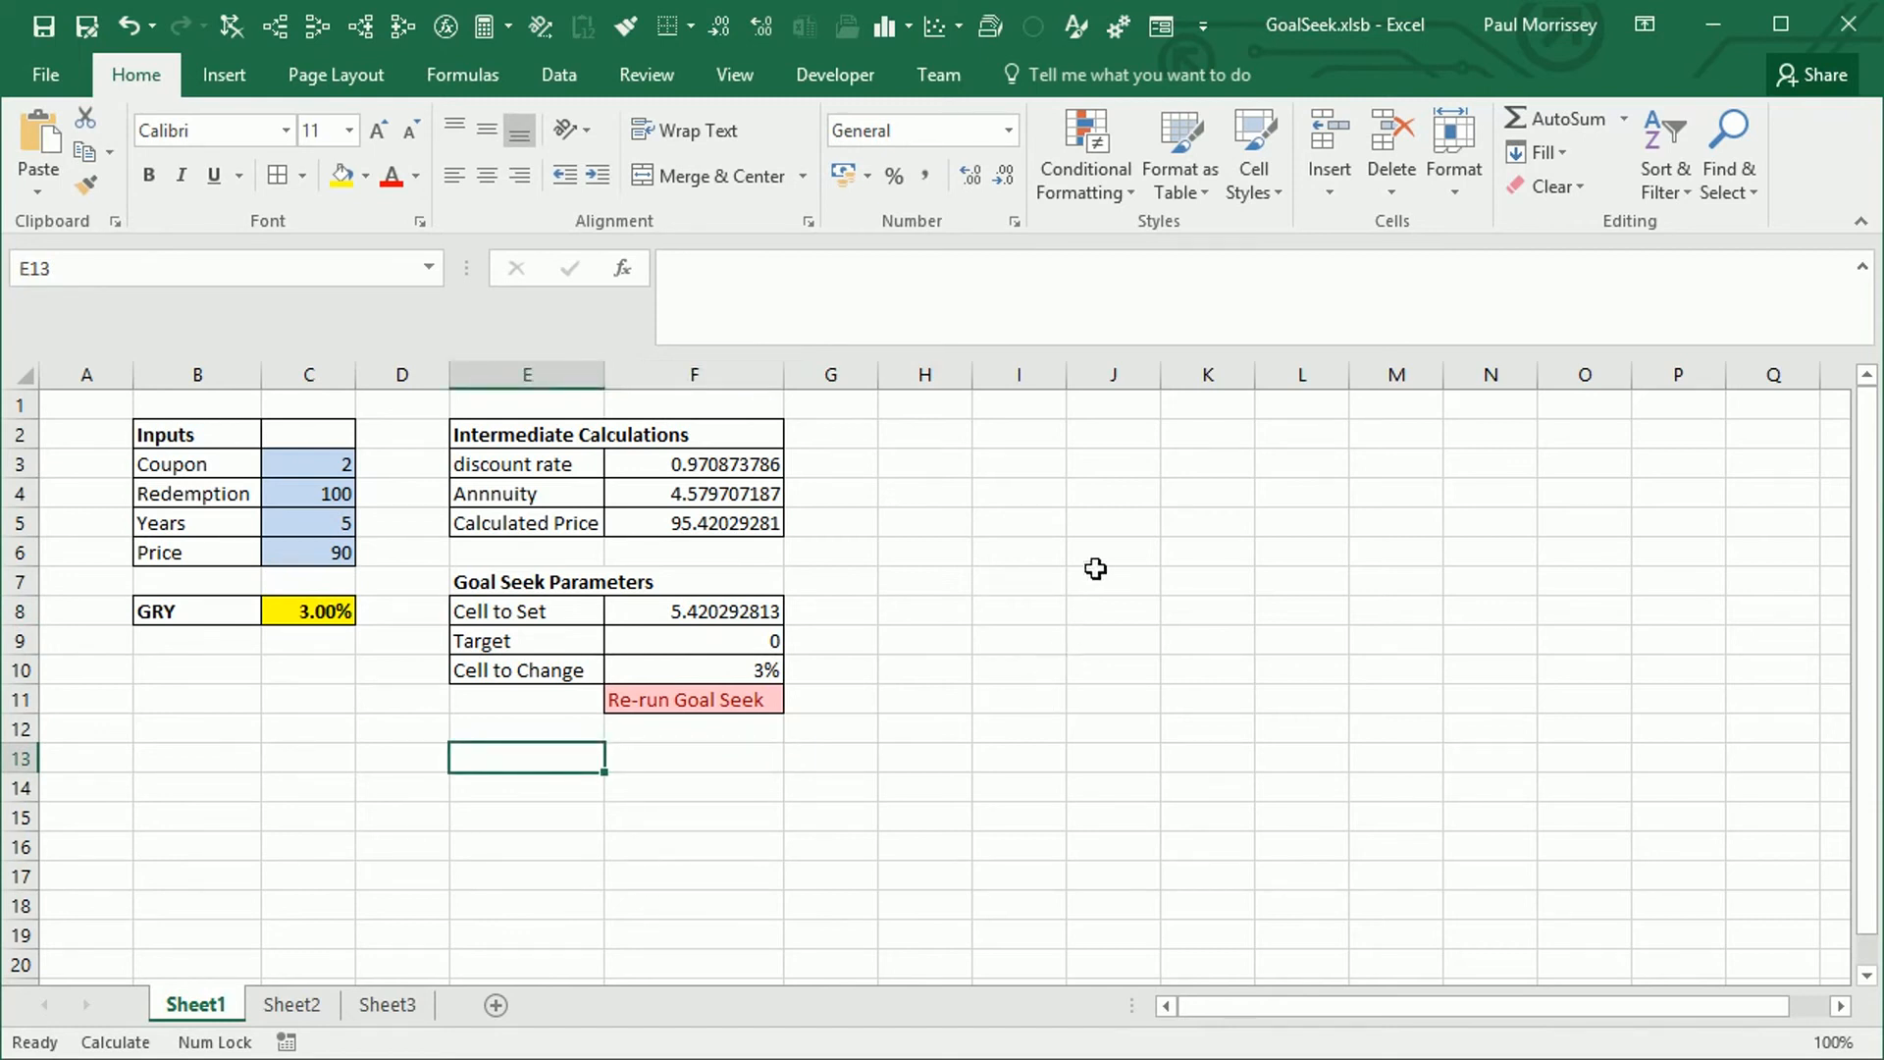
Step: Open Goal Seek and choose the Cell to Set value in F8 as the set cell
click(936, 671)
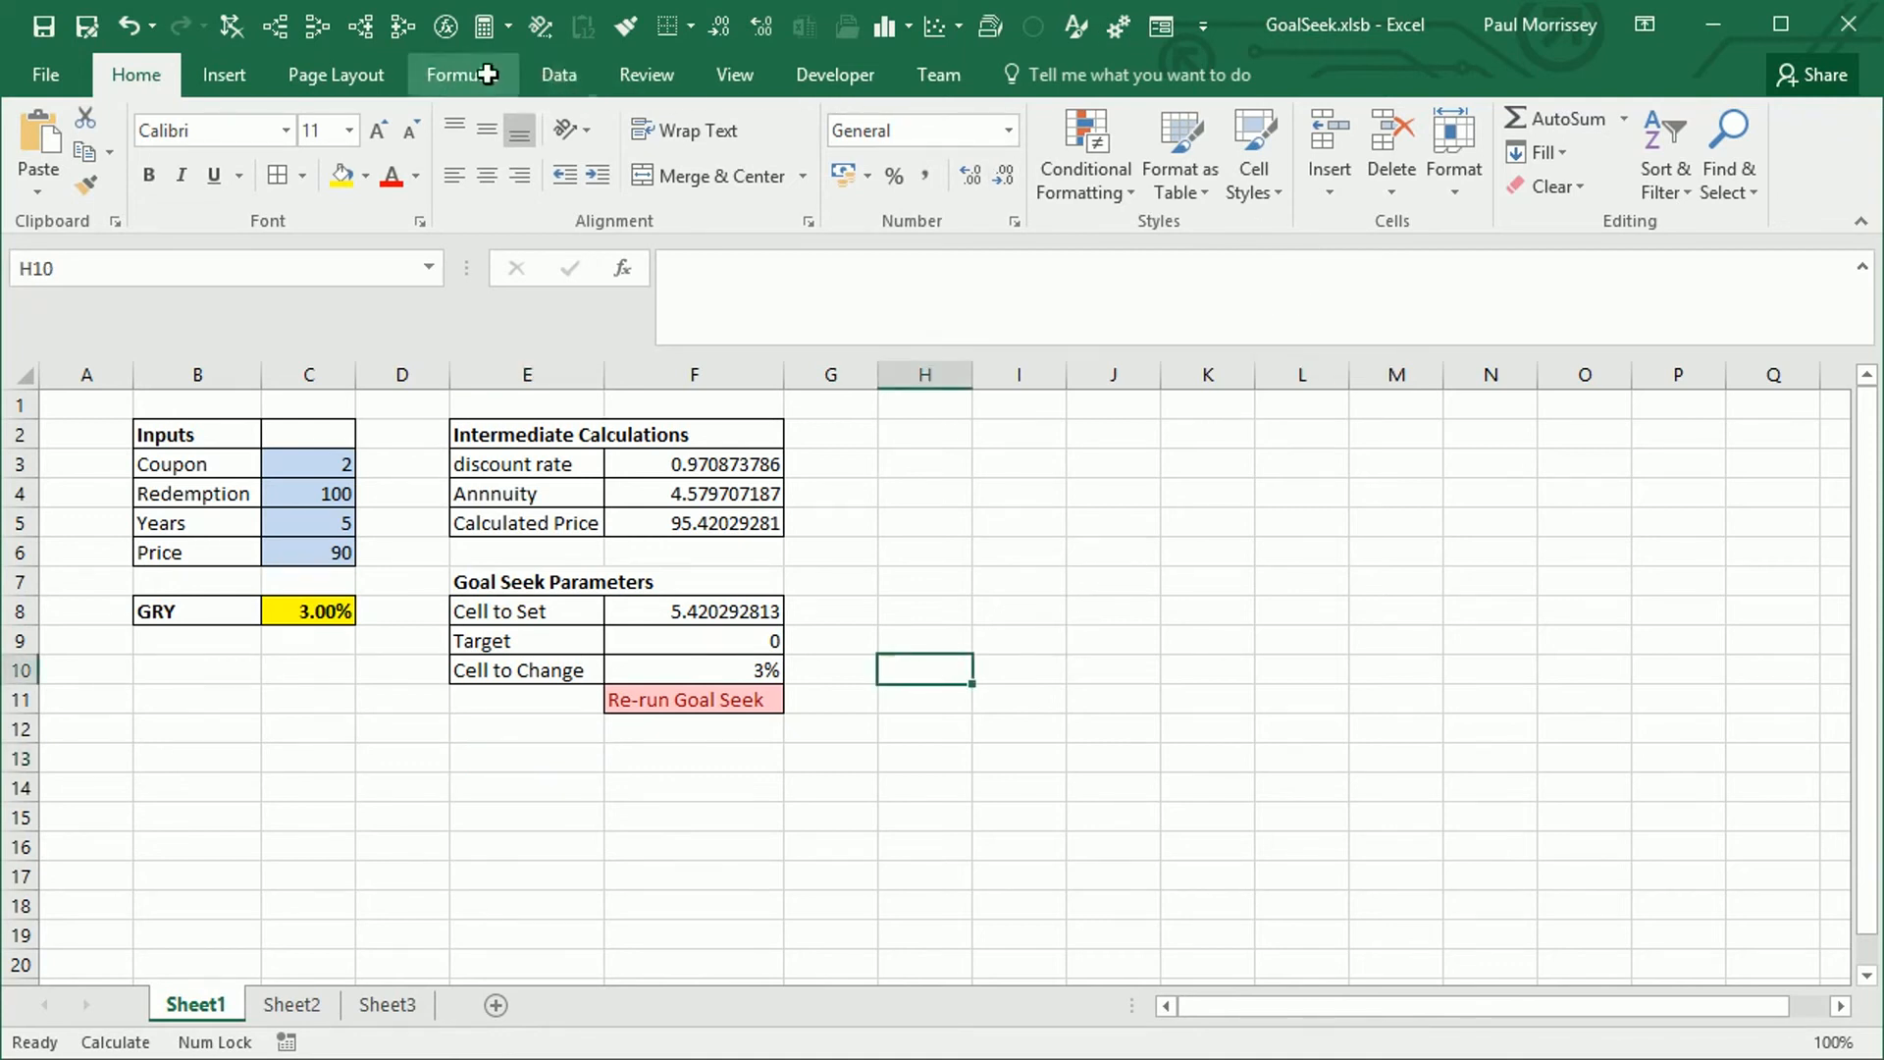
click(559, 75)
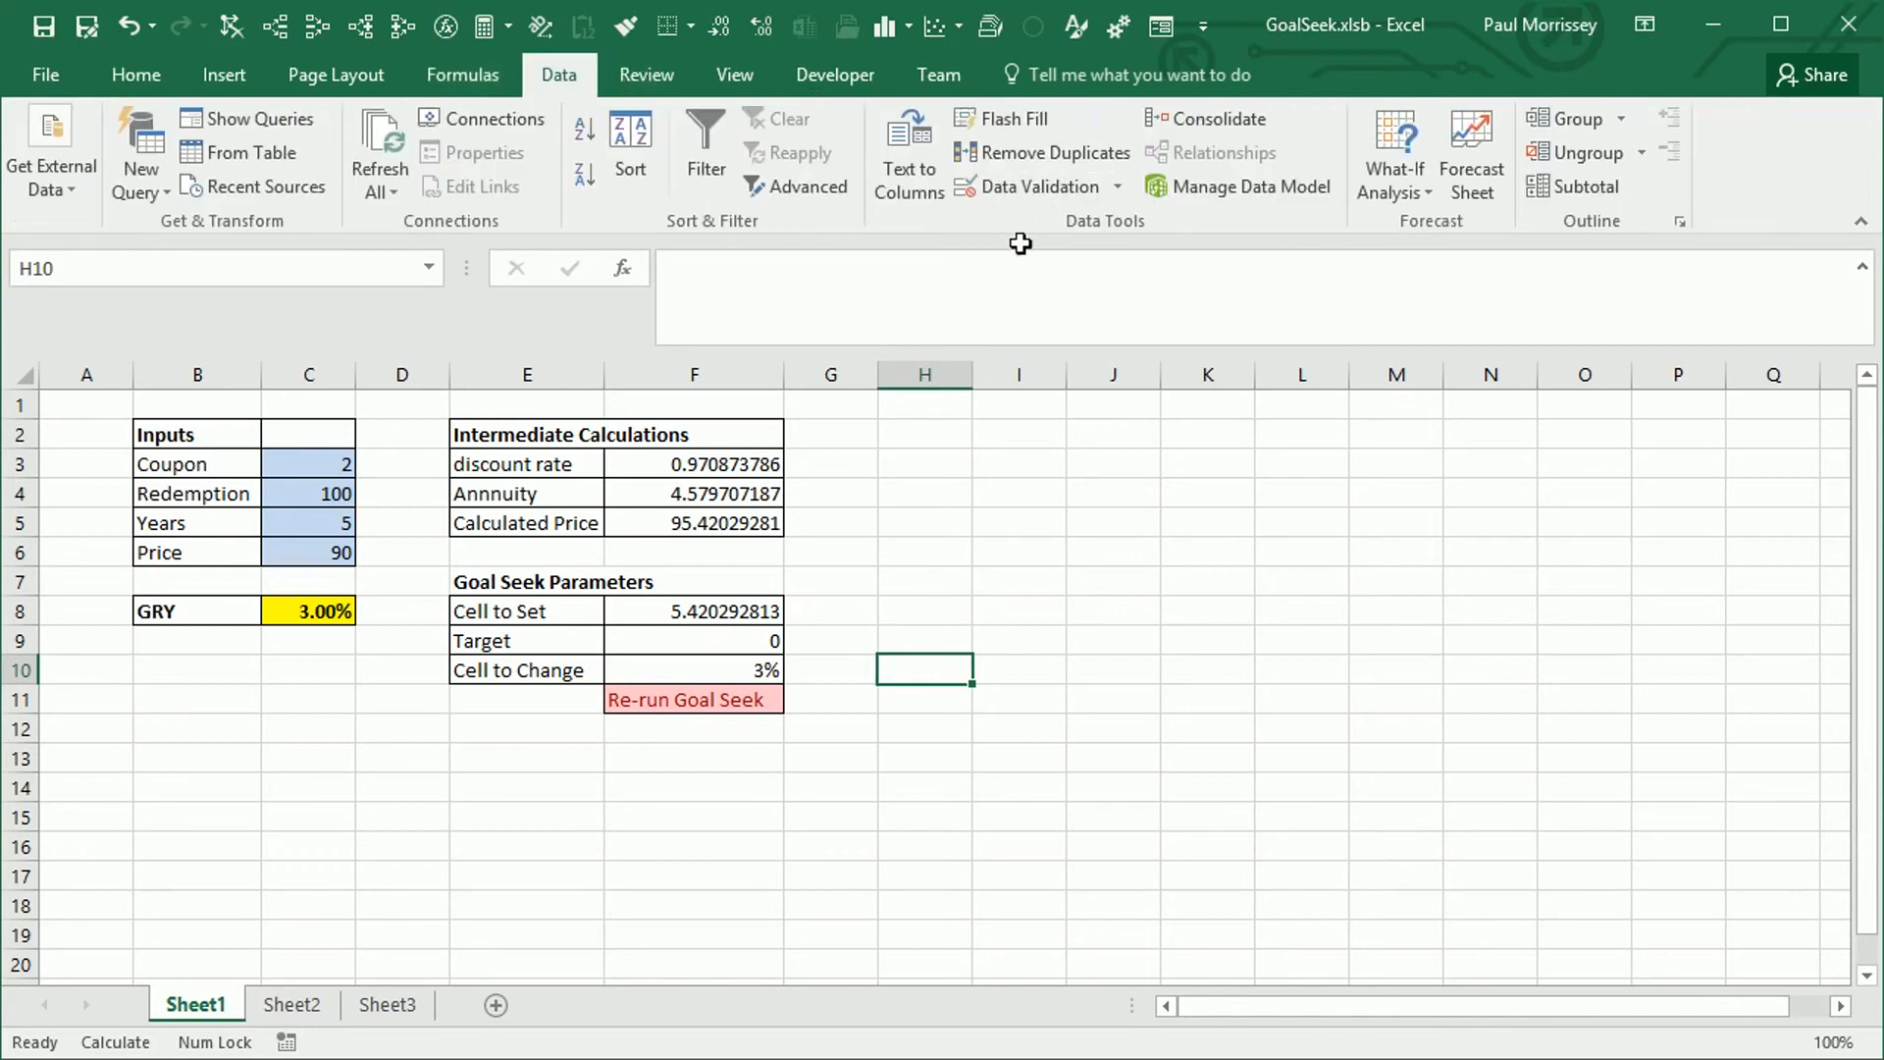
click(1409, 188)
click(1389, 256)
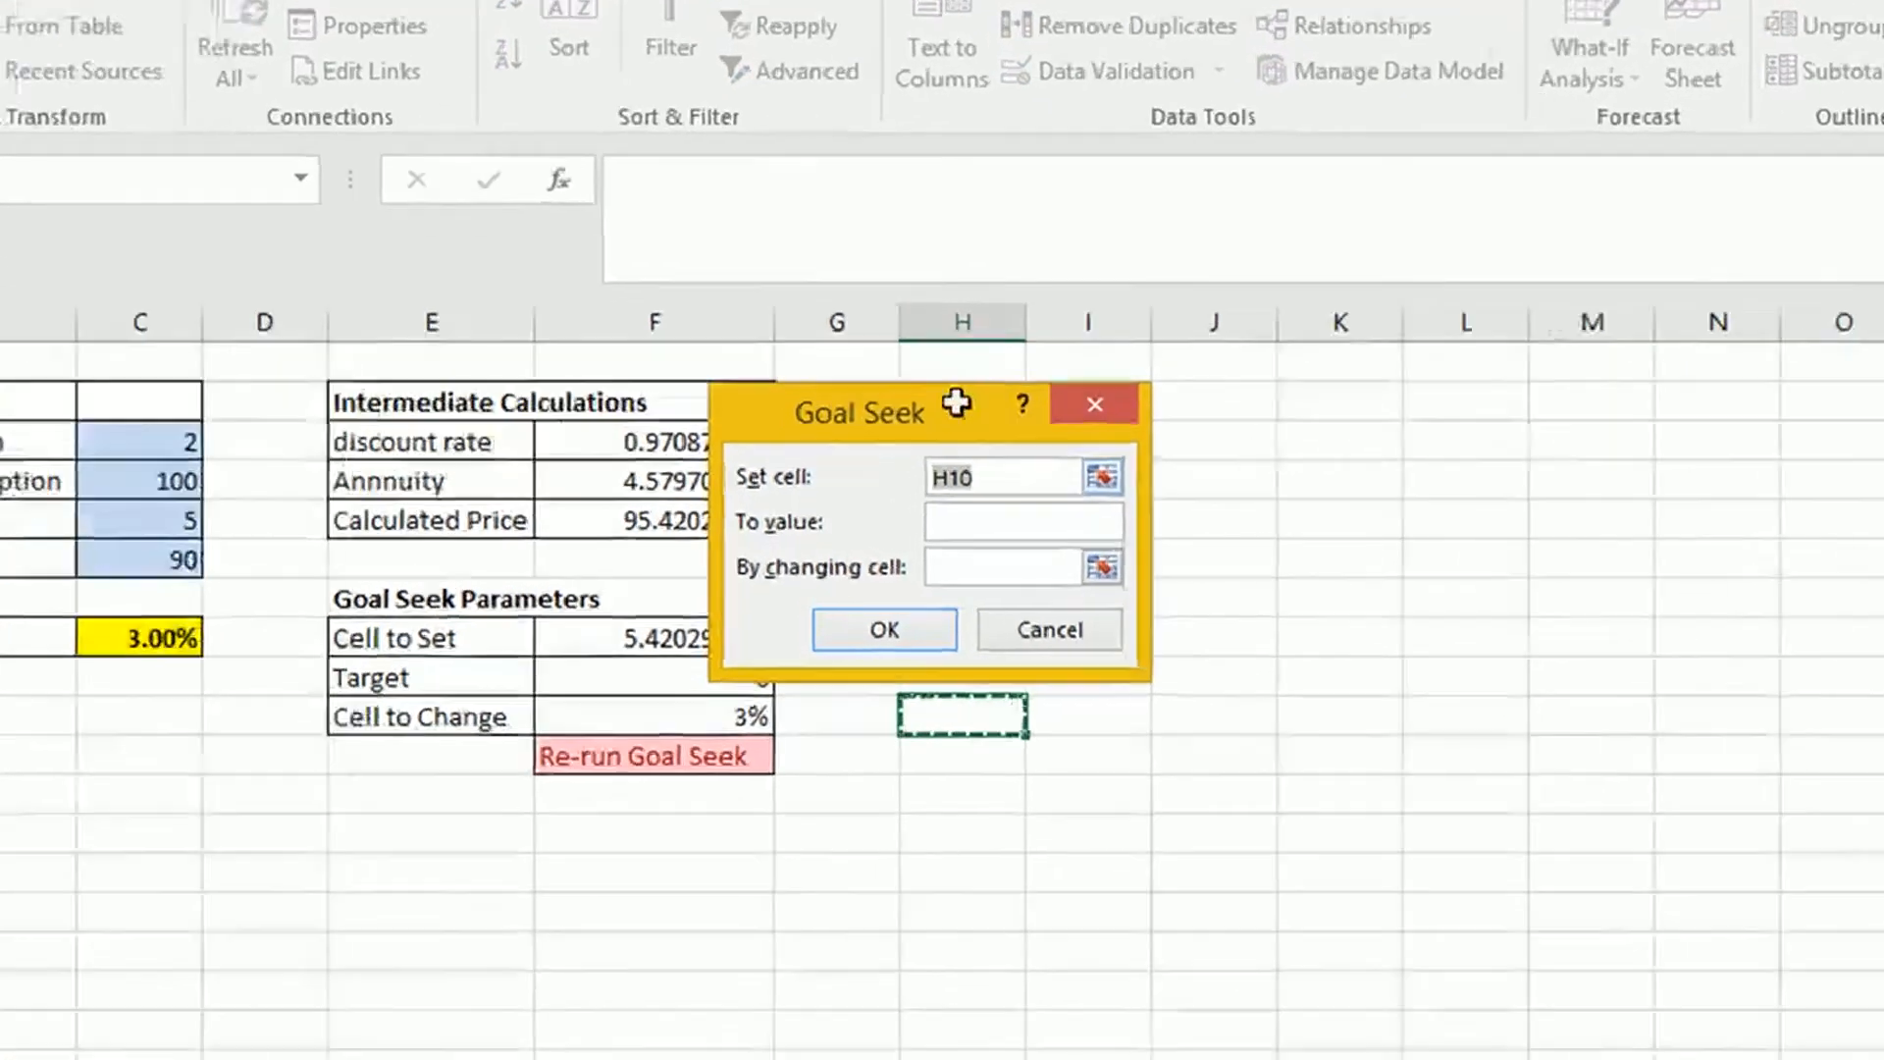
drag(916, 441, 1058, 543)
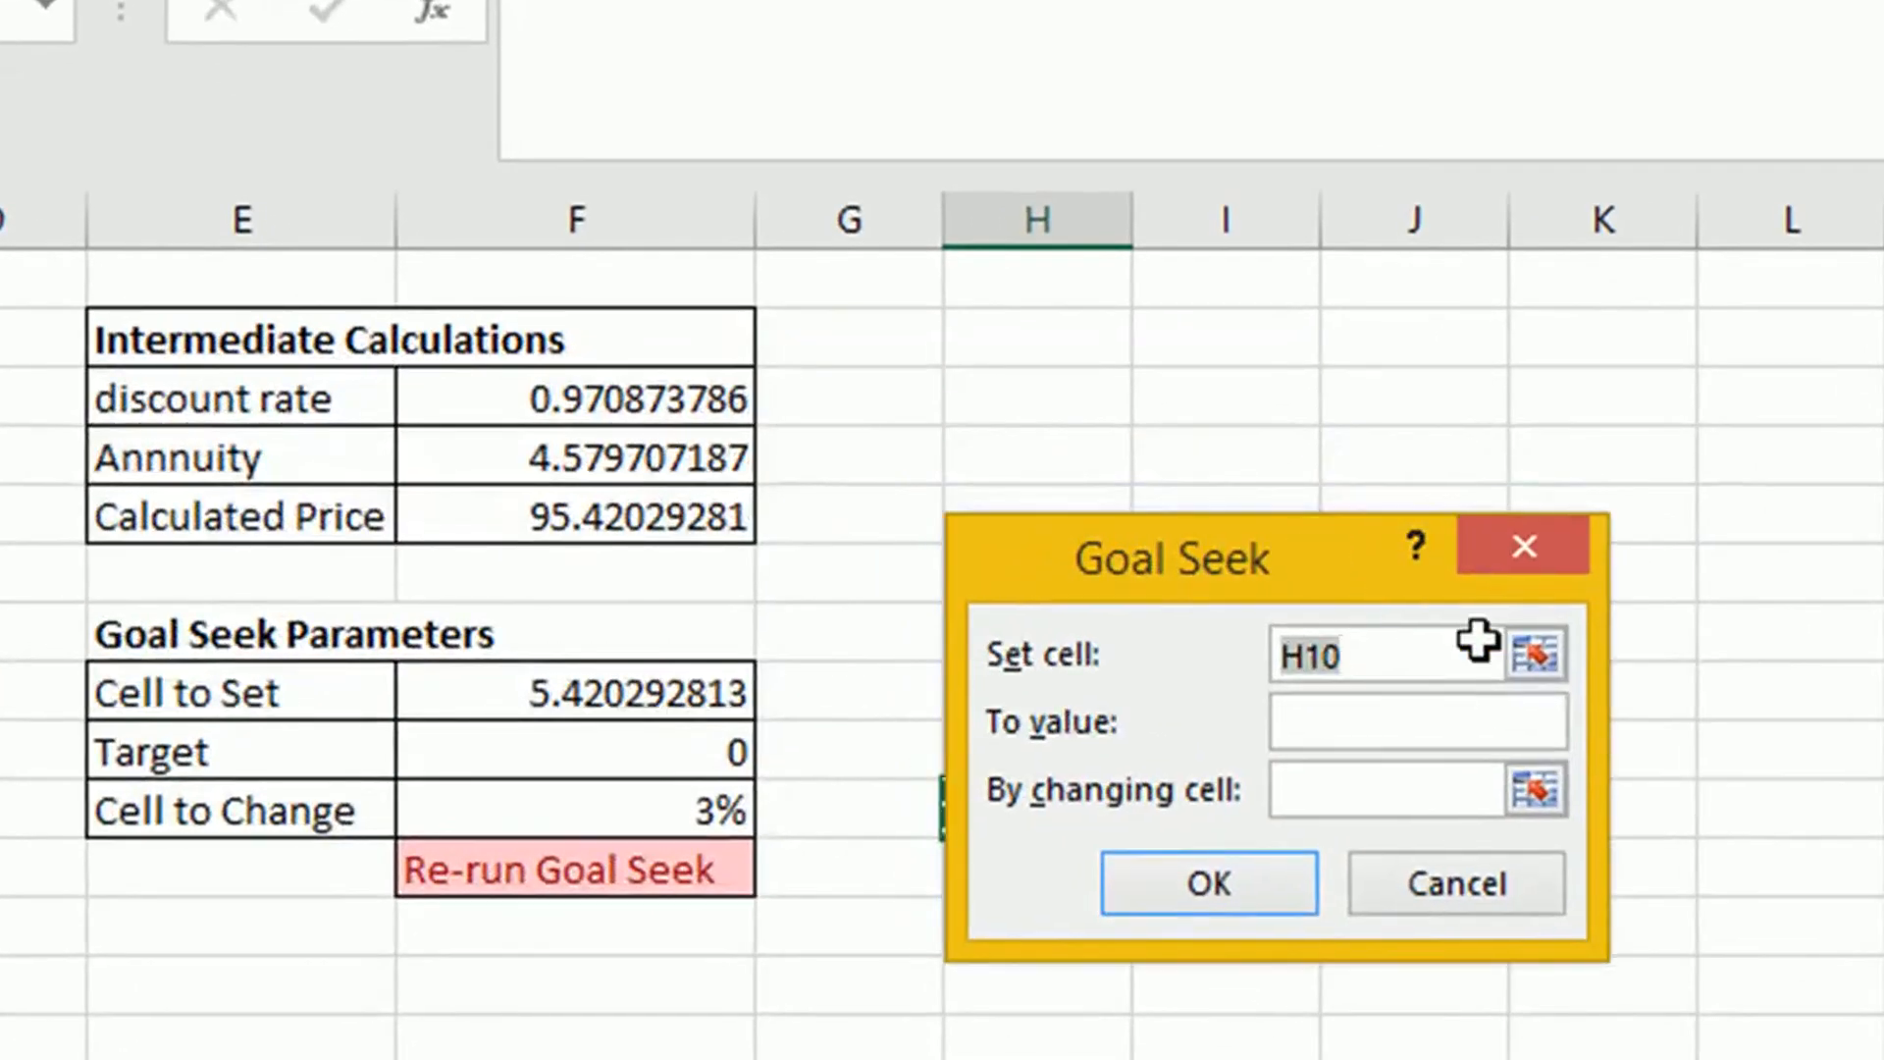
click(1537, 655)
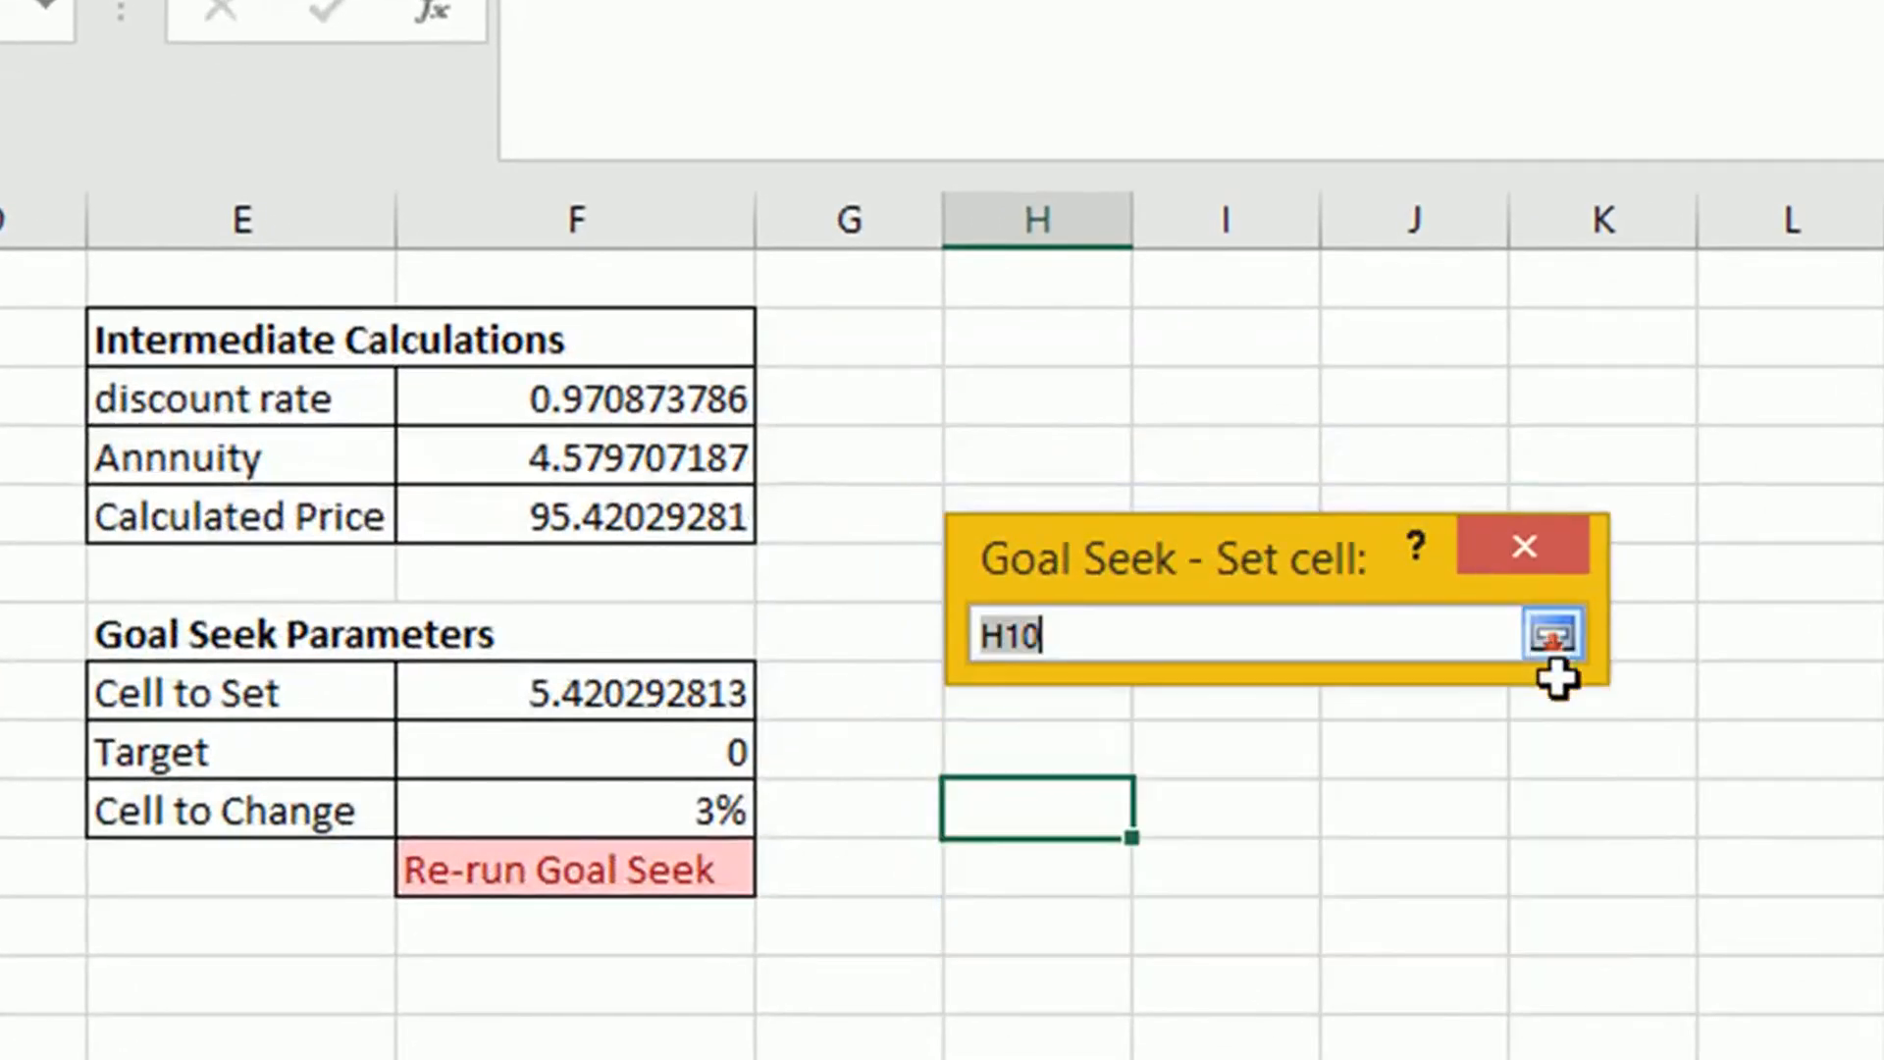
click(624, 703)
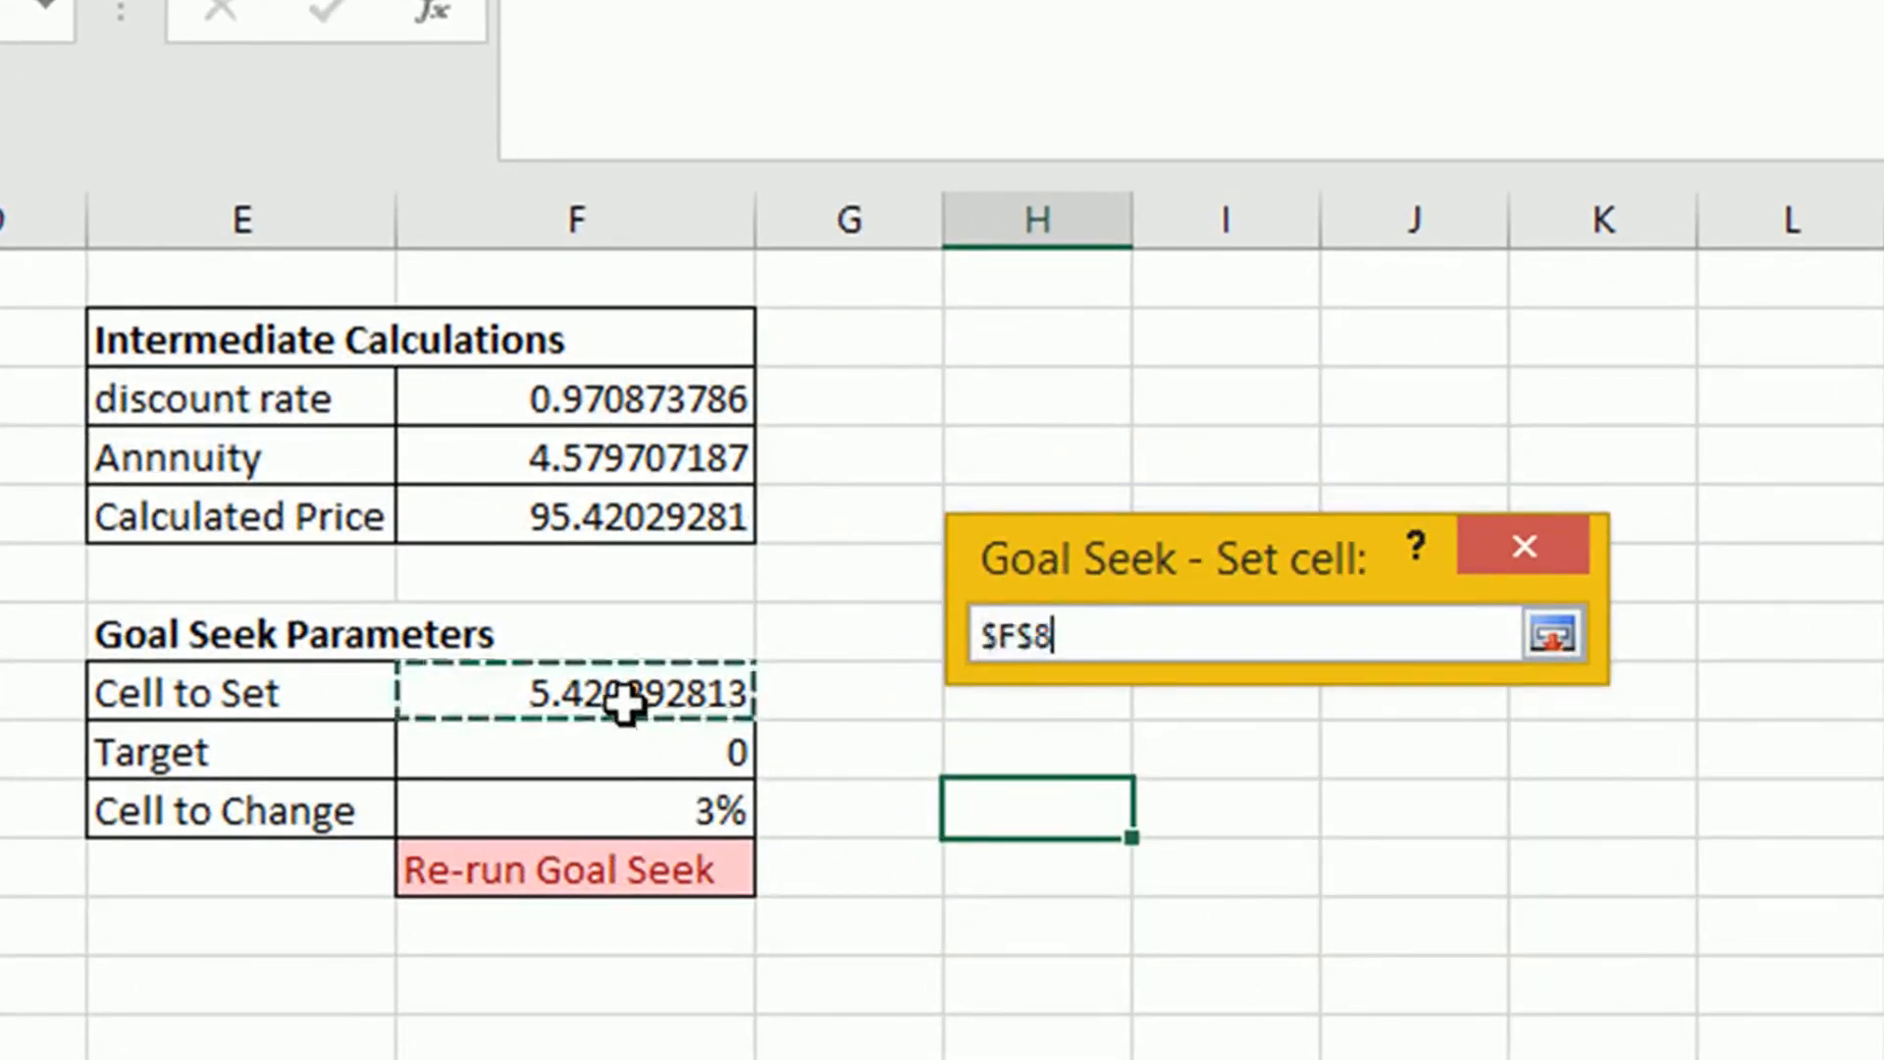
click(1552, 634)
Step: Set the Goal Seek target value to 0 by changing cell F10, run it and accept the solution
click(1489, 723)
text(0)
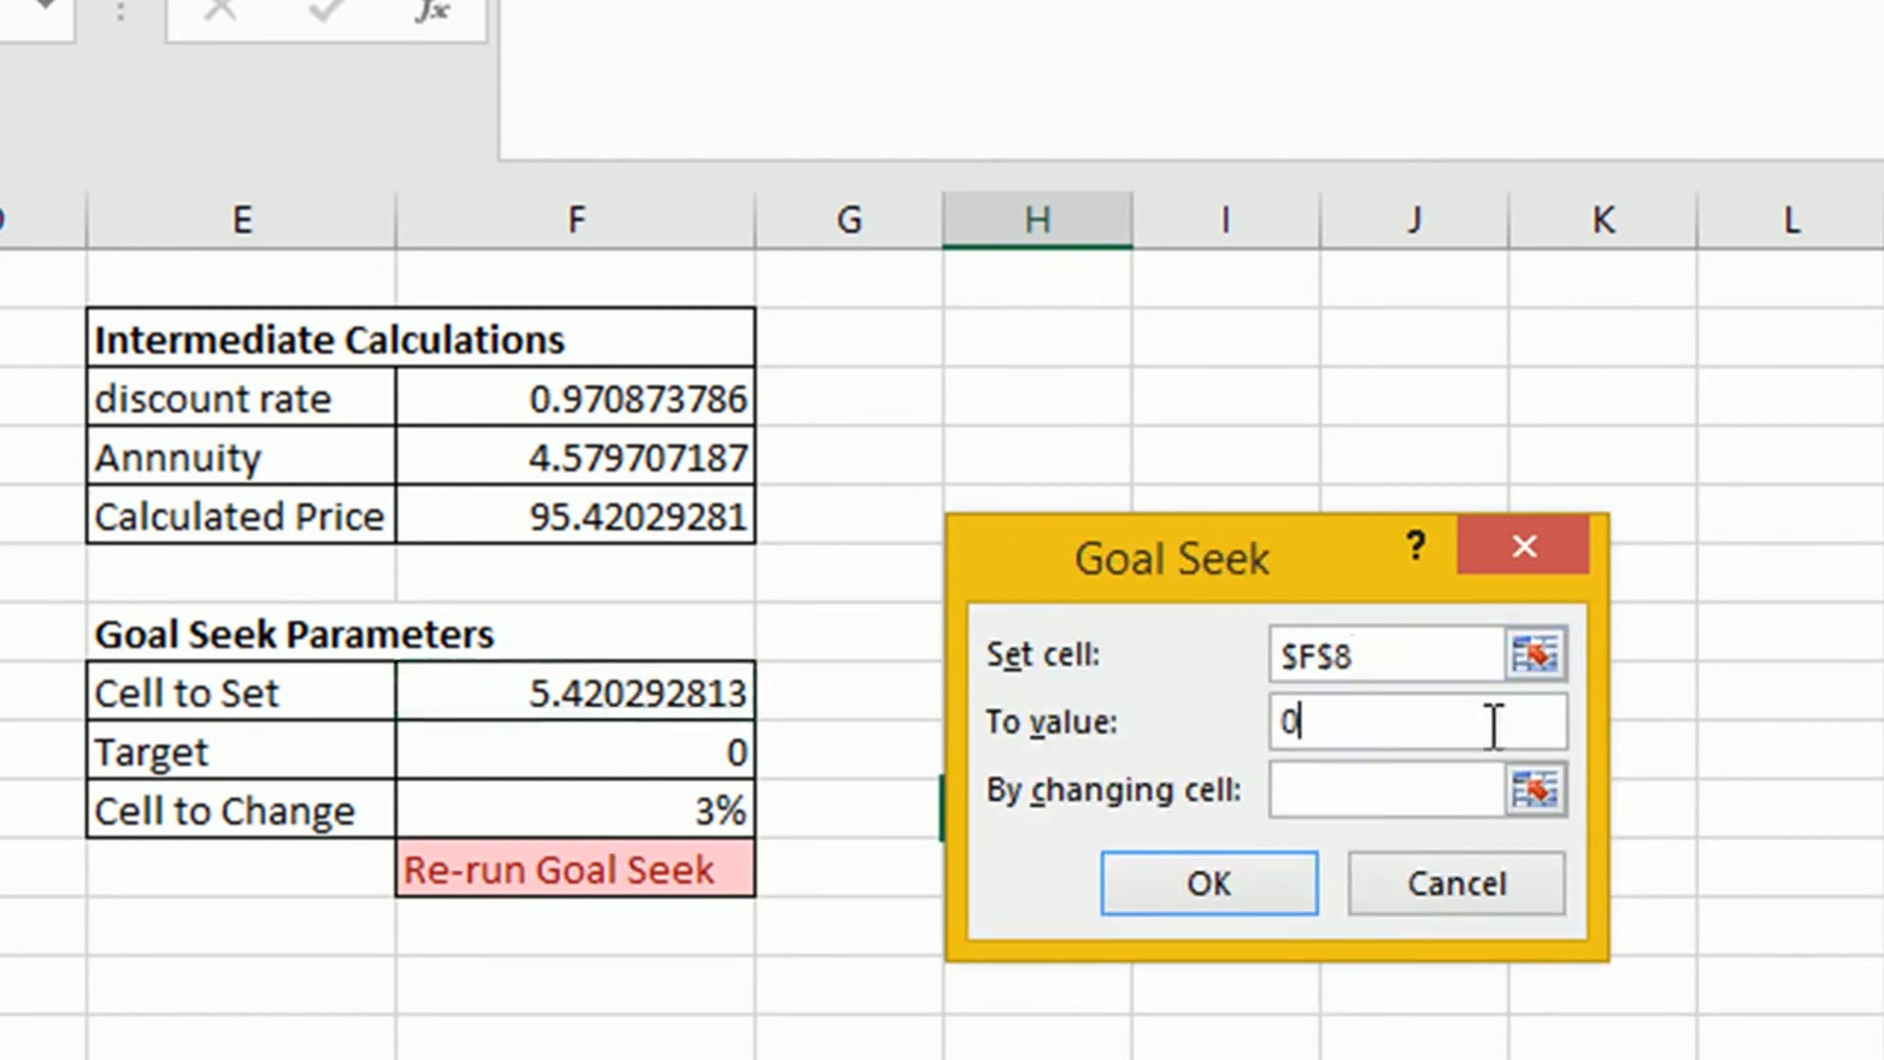
click(1536, 790)
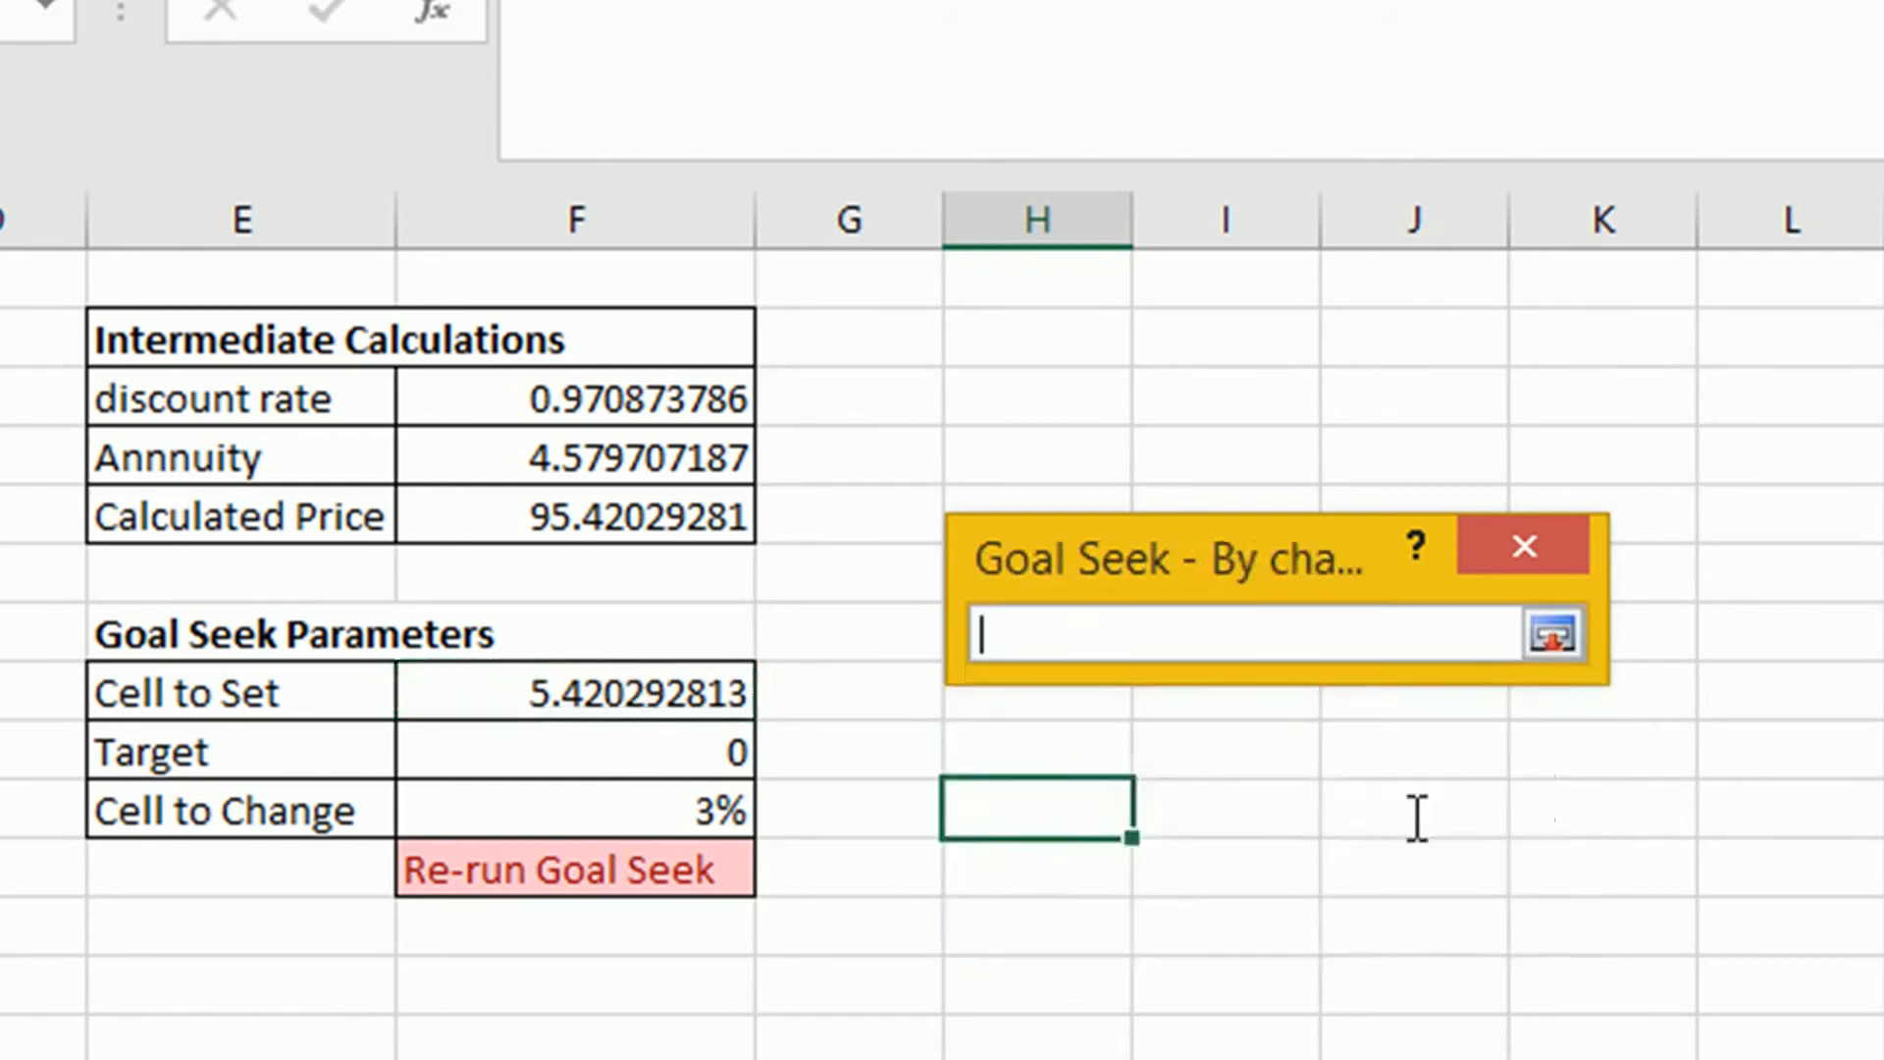
click(687, 811)
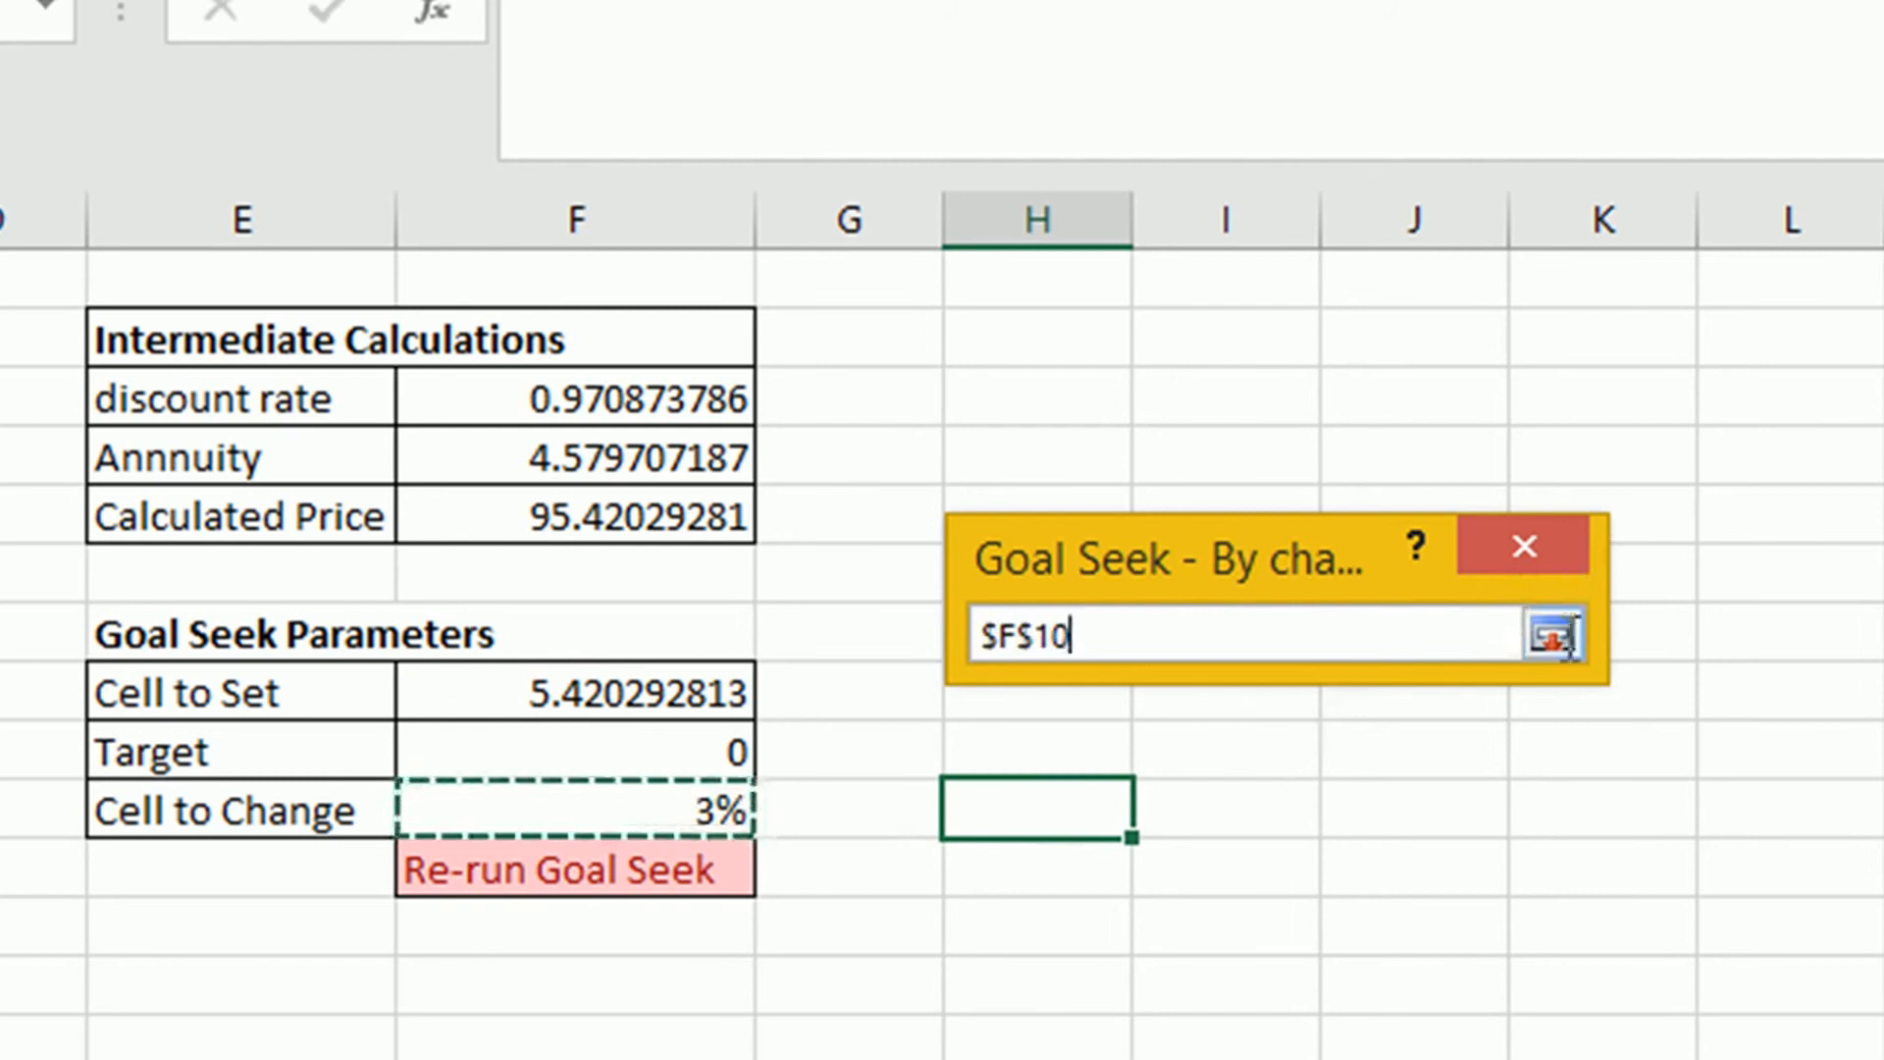
click(1552, 634)
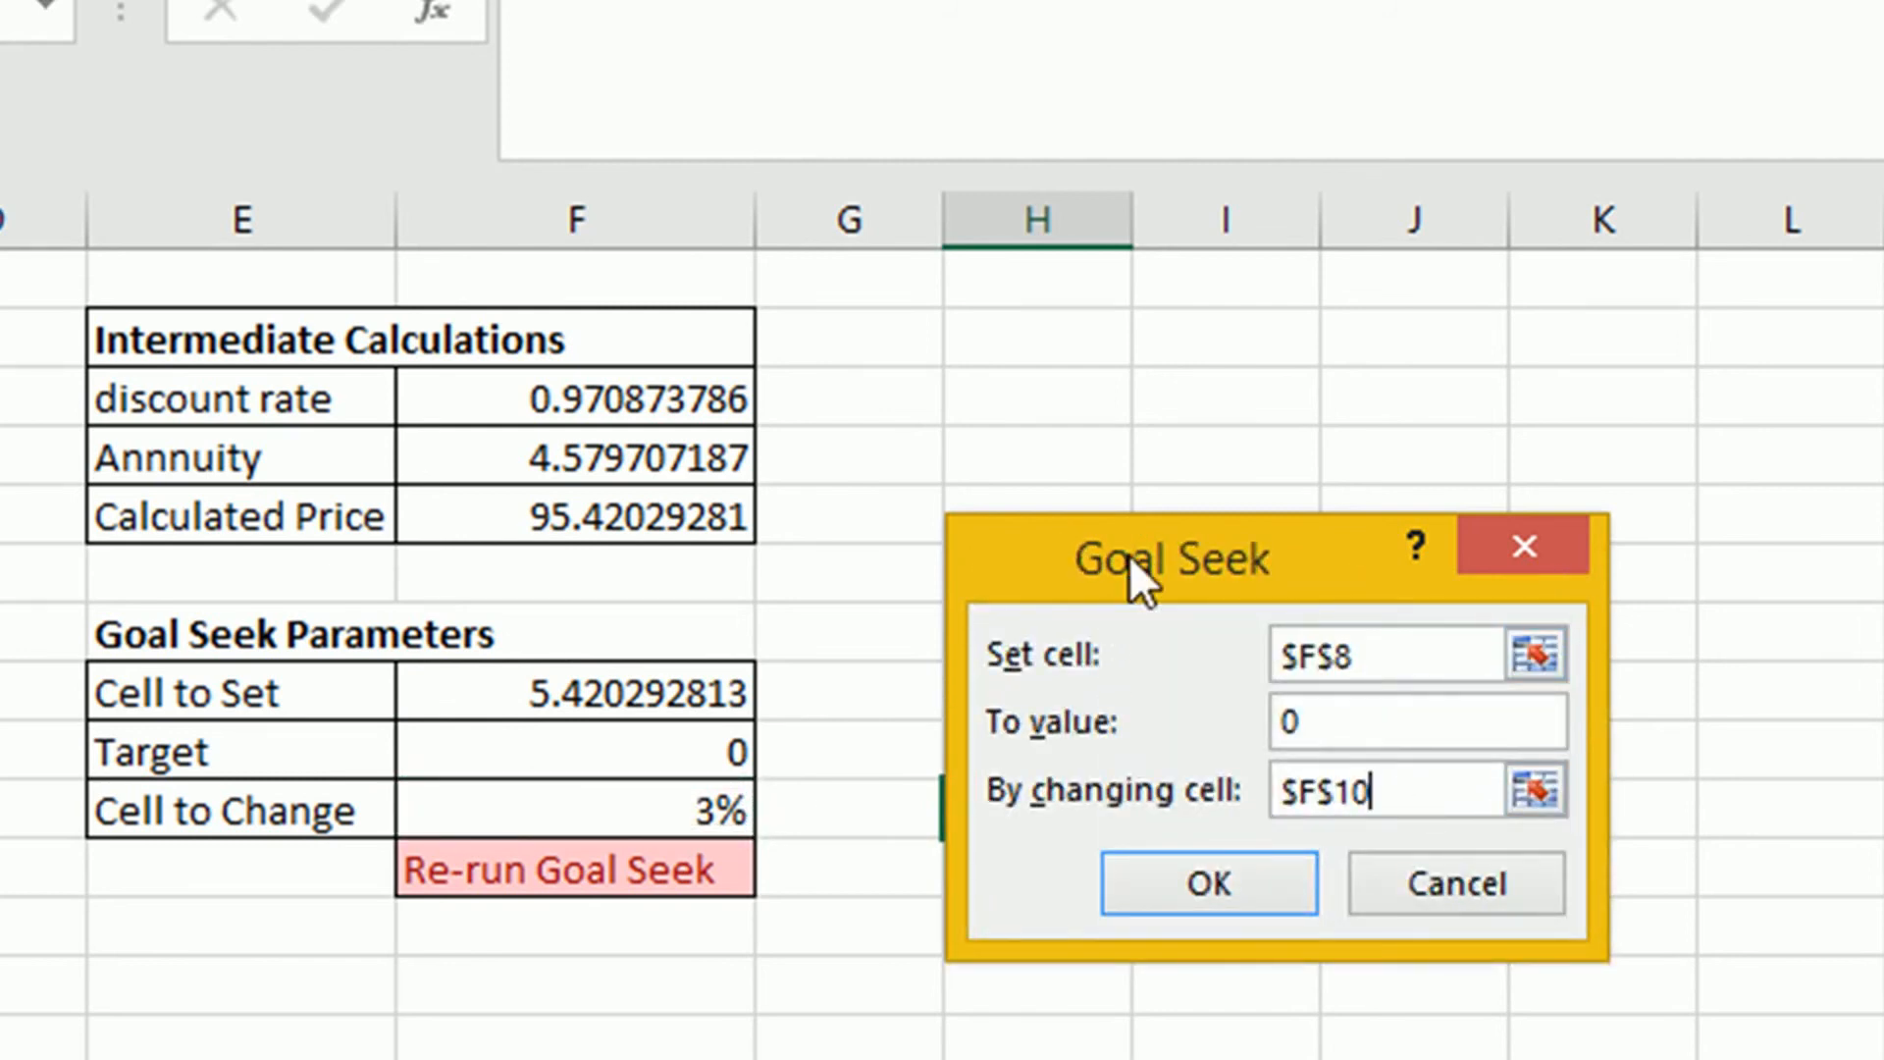
click(1202, 888)
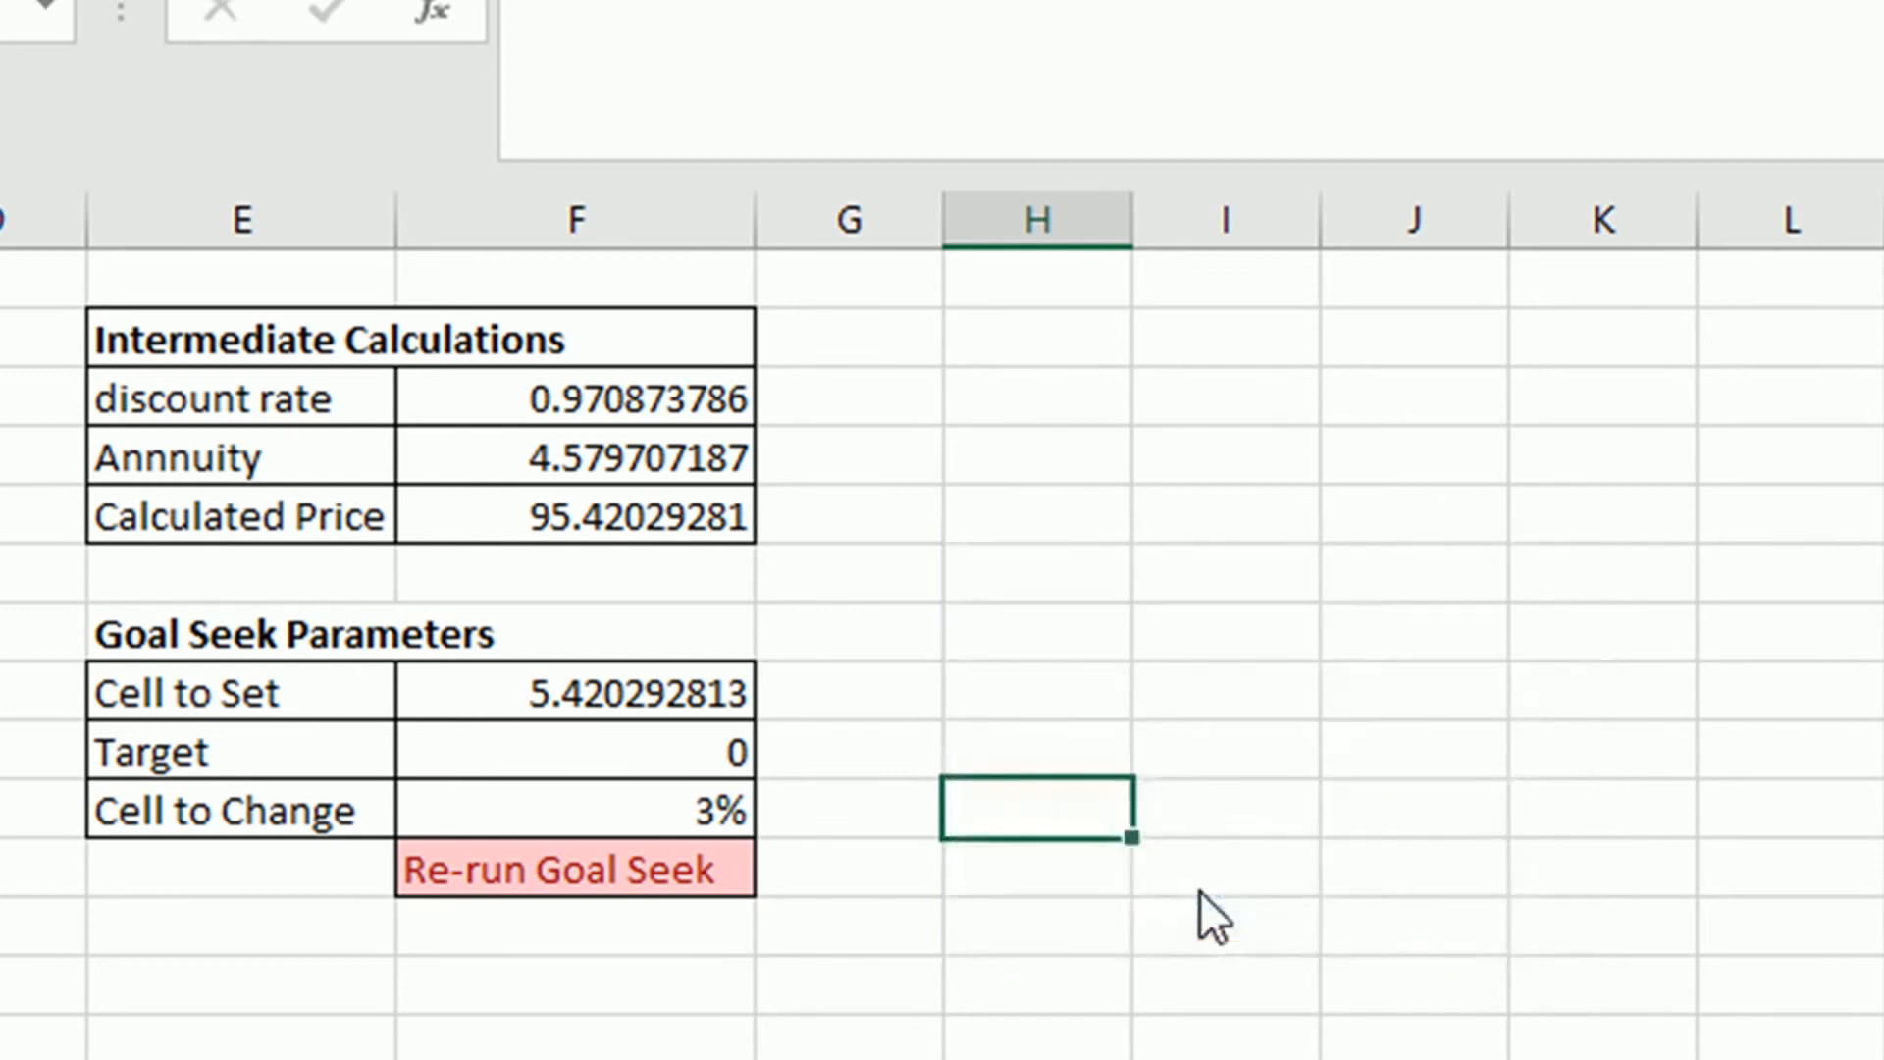
click(1209, 891)
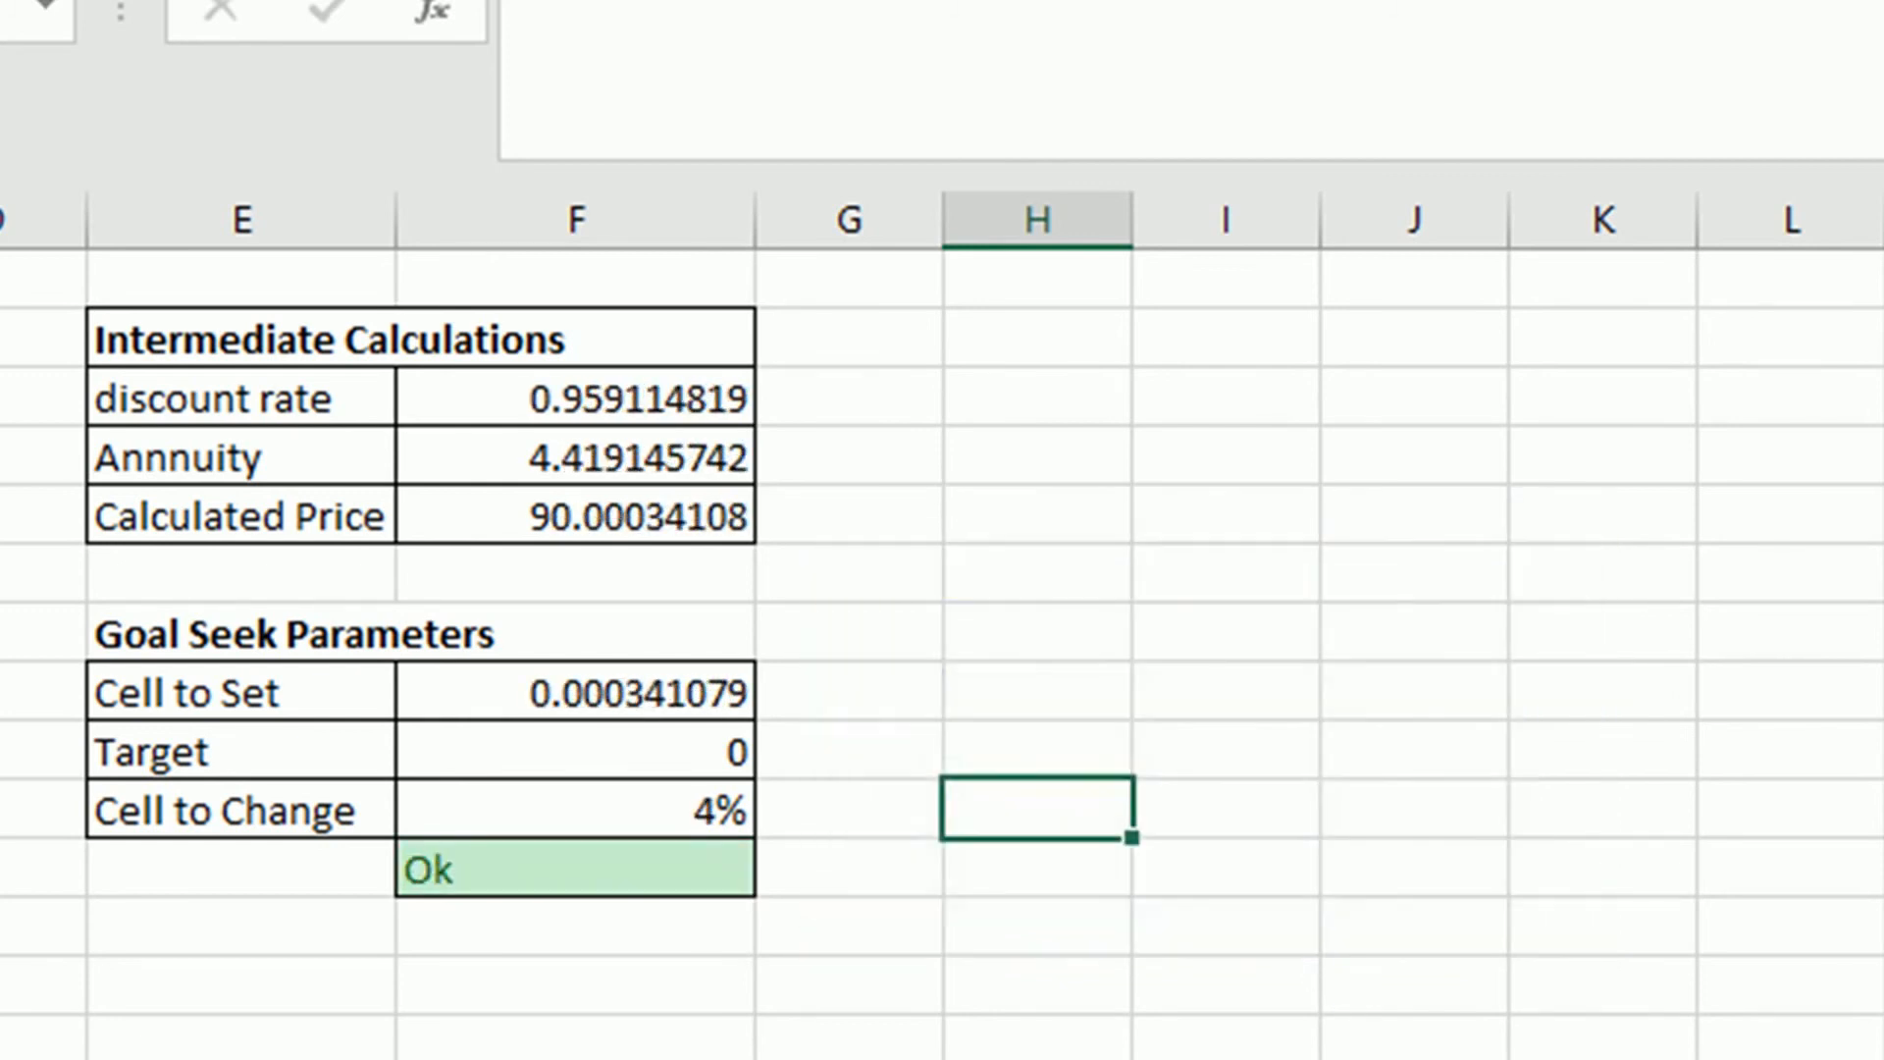
Step: Paste the captured picture of the Goal Seek dialog, then position and size it beneath the Goal Seek parameters in columns E and F
click(337, 962)
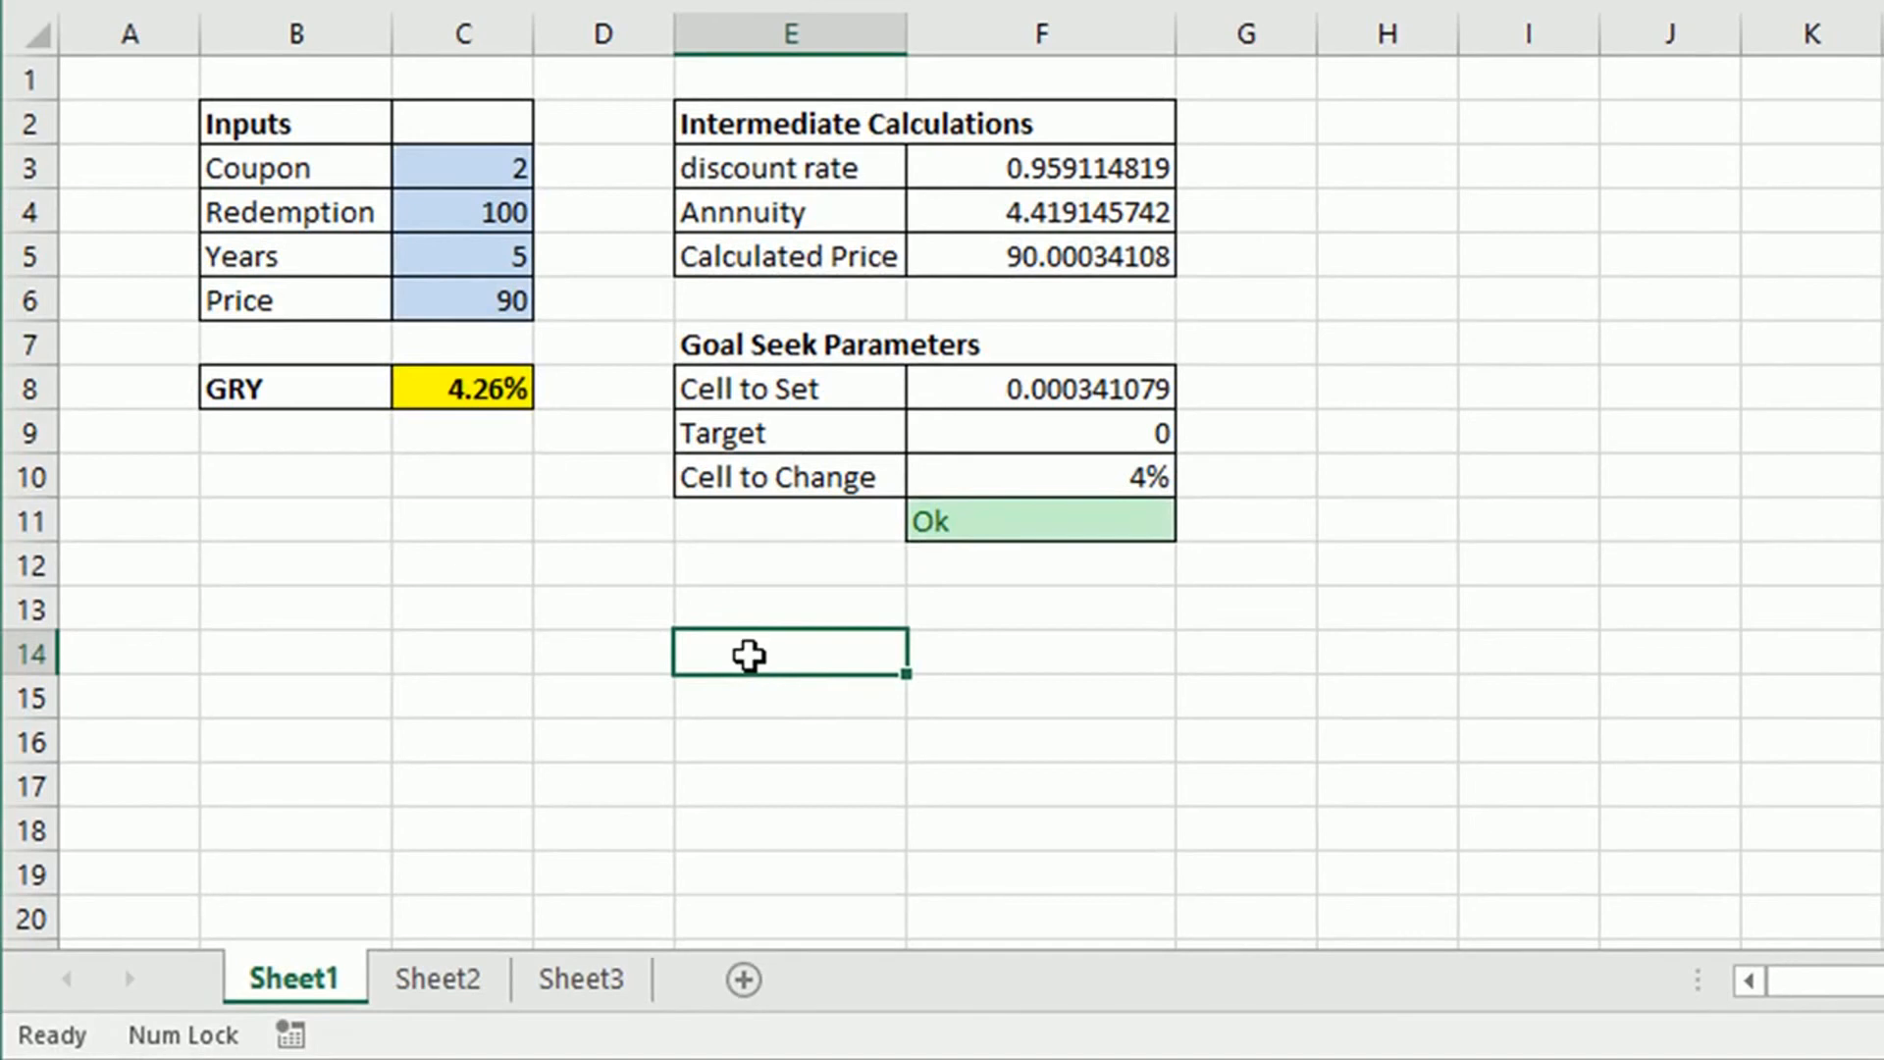
key(ctrl+v)
drag(752, 656, 727, 507)
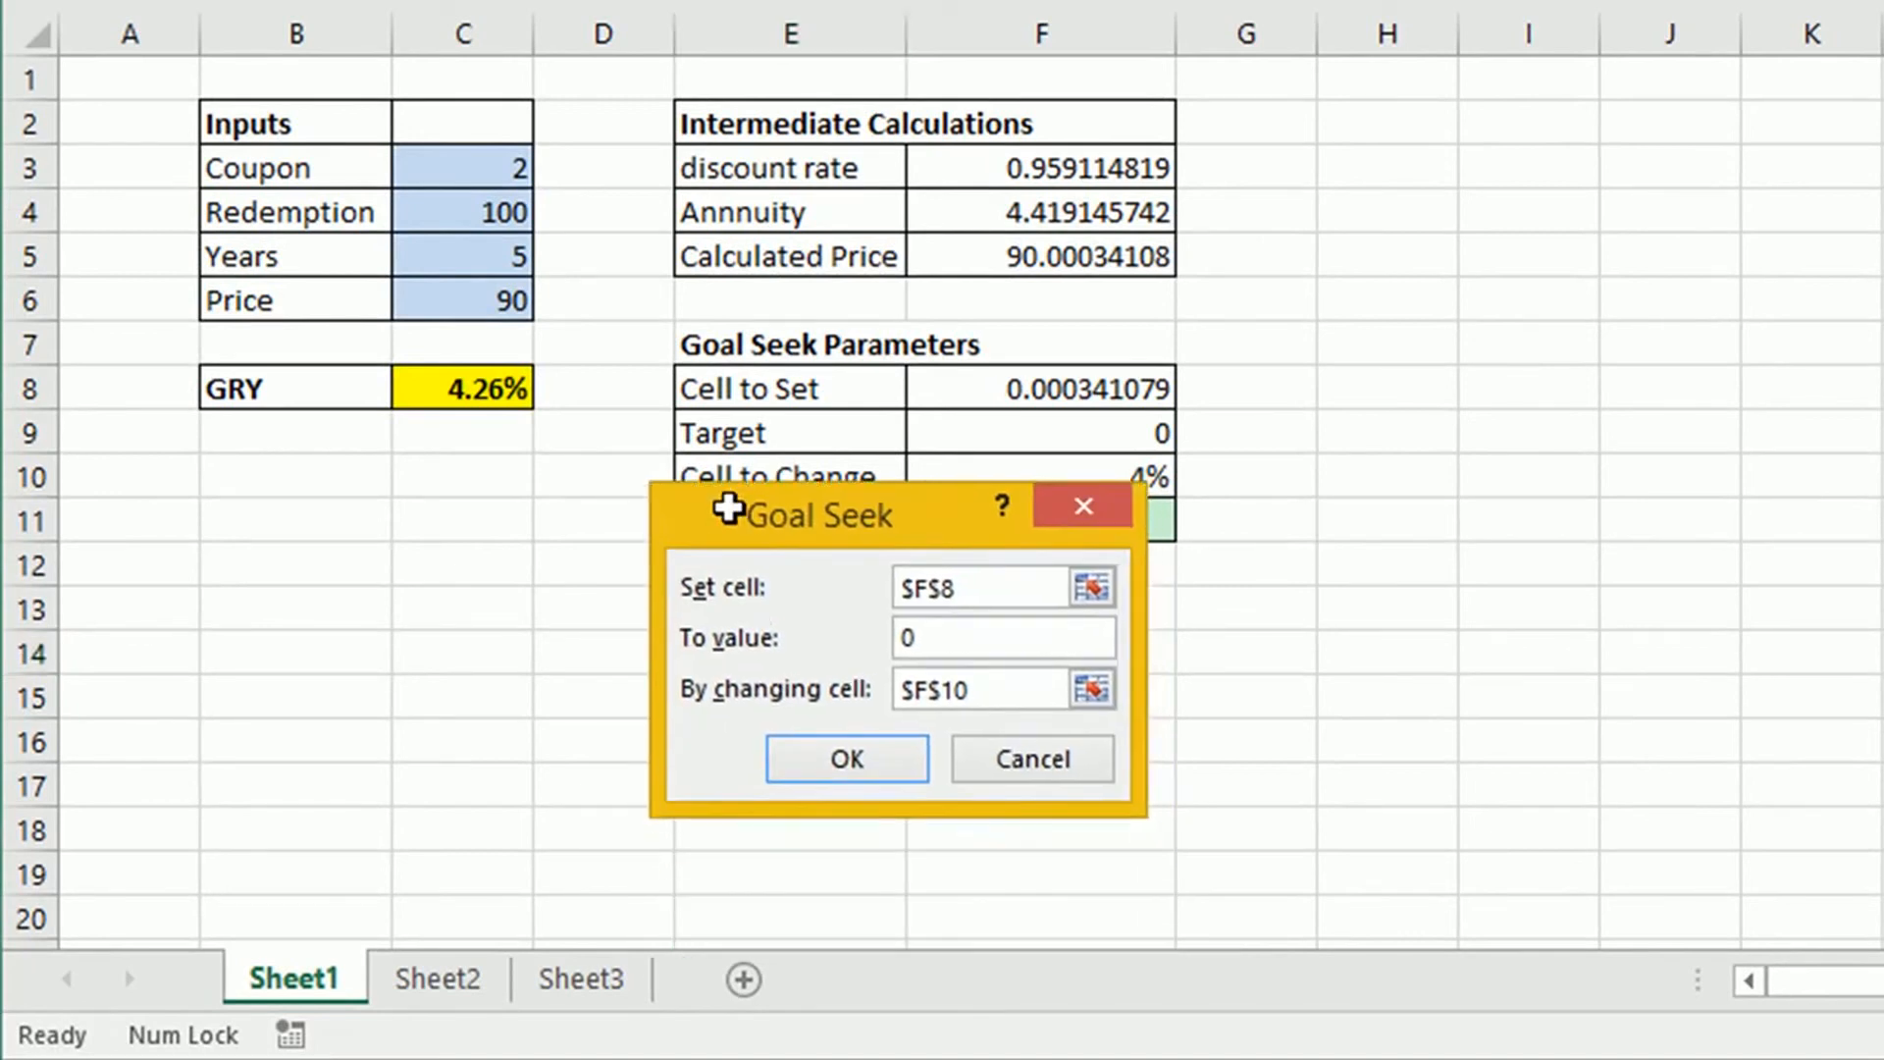
drag(1148, 817, 1080, 774)
drag(793, 506, 826, 599)
drag(1111, 866, 1156, 894)
click(1418, 700)
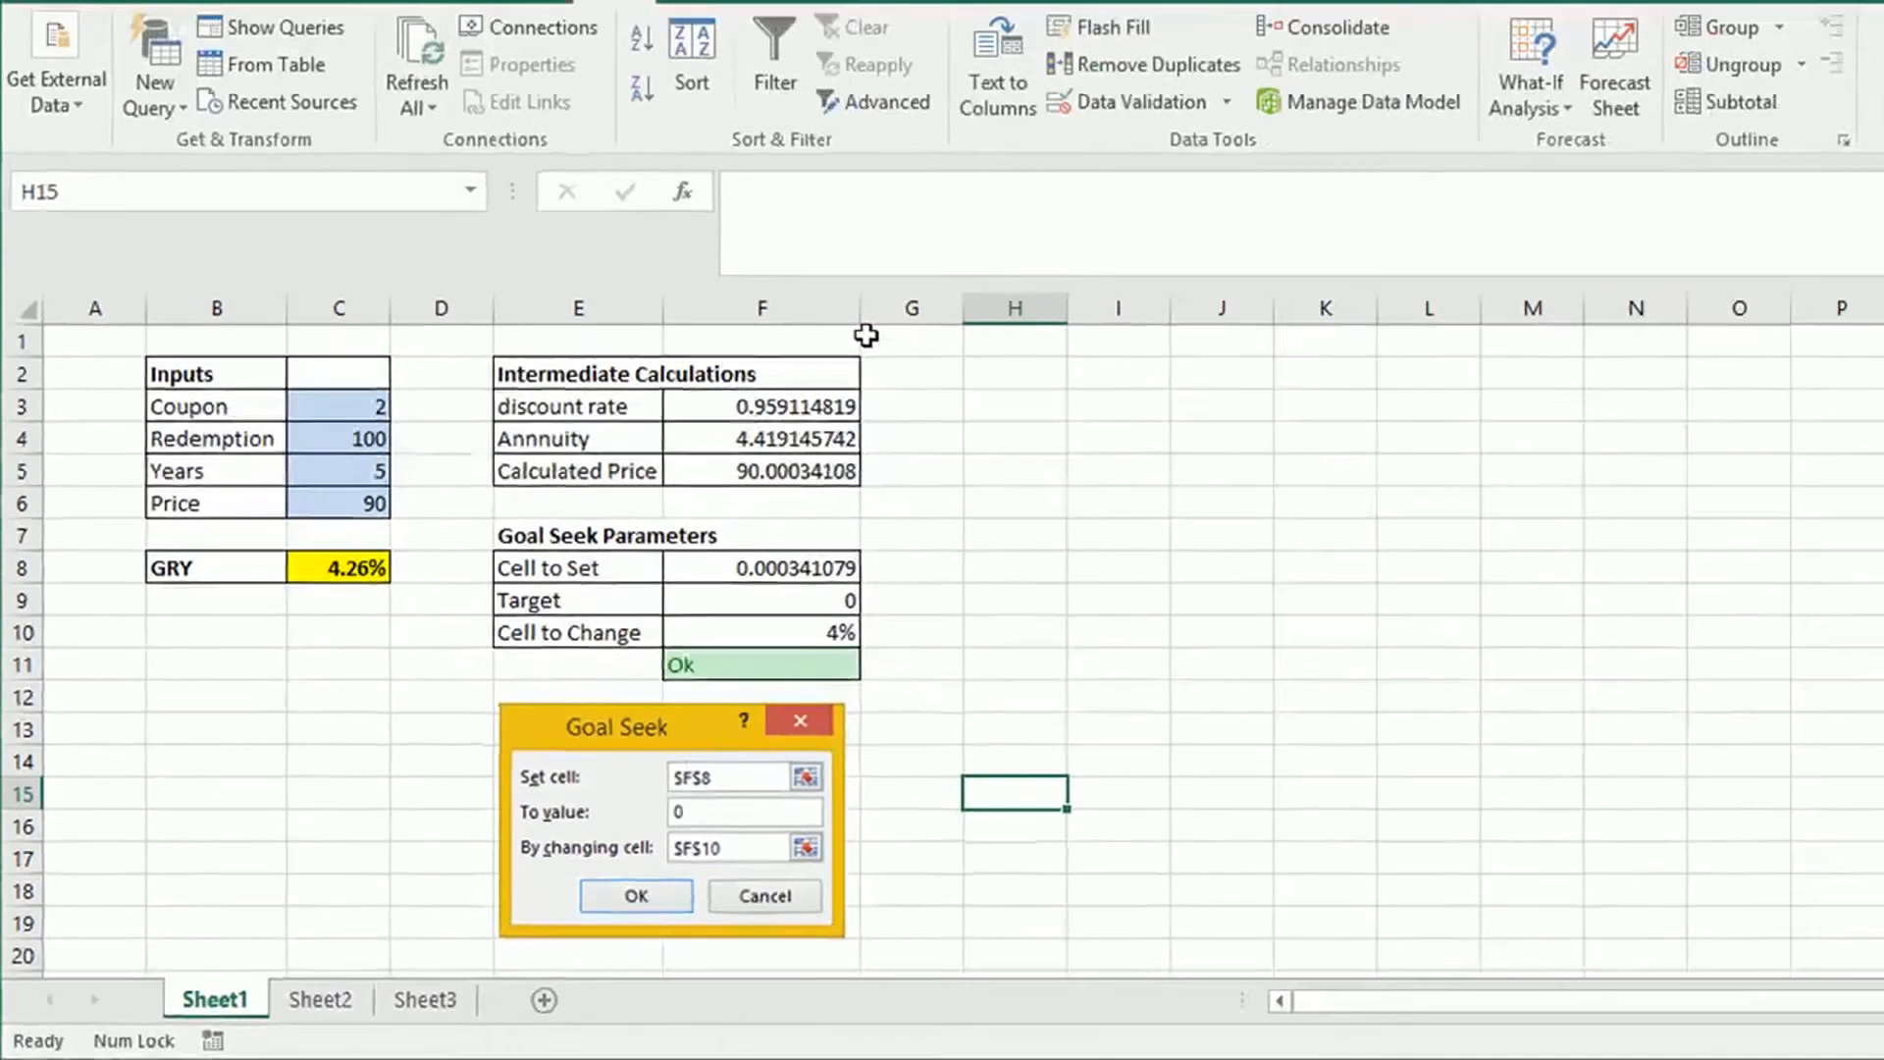